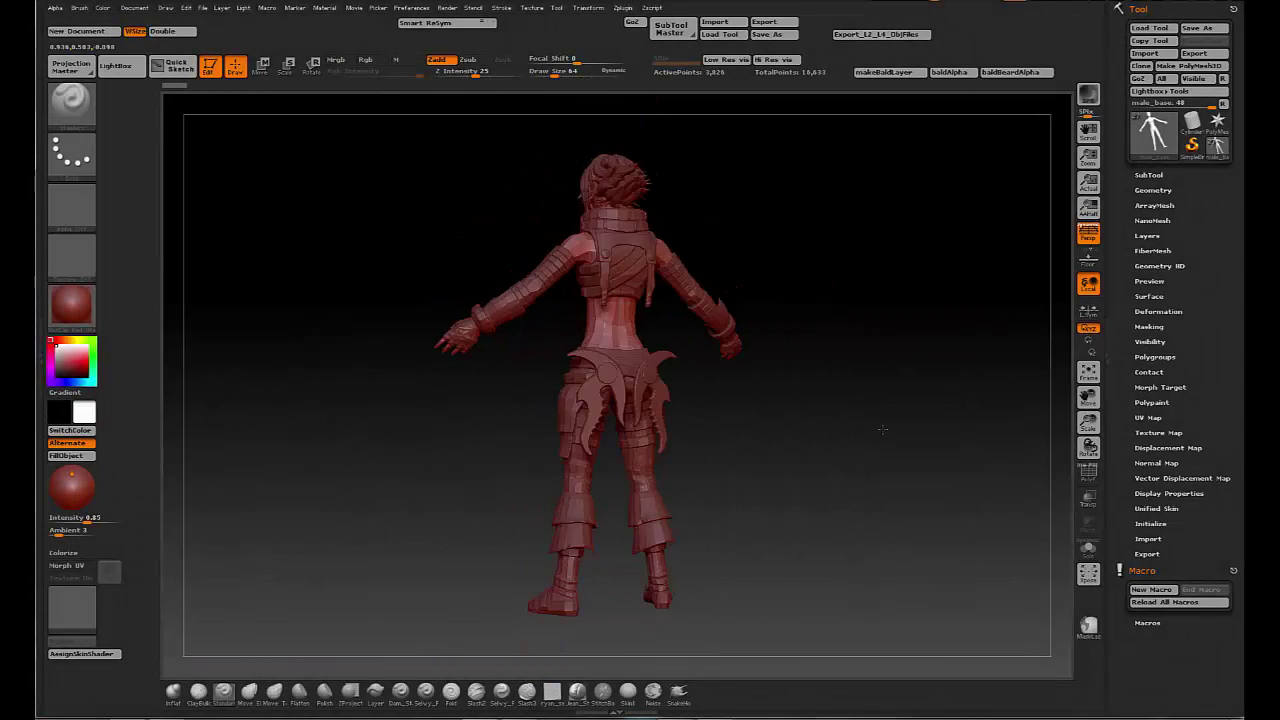
# - Pan down and zoom onto the torso and head, then turn the character to see all sides
pyautogui.keyDown('alt'); pyautogui.moveTo(861, 268); pyautogui.dragTo(811, 328); pyautogui.keyUp('alt')
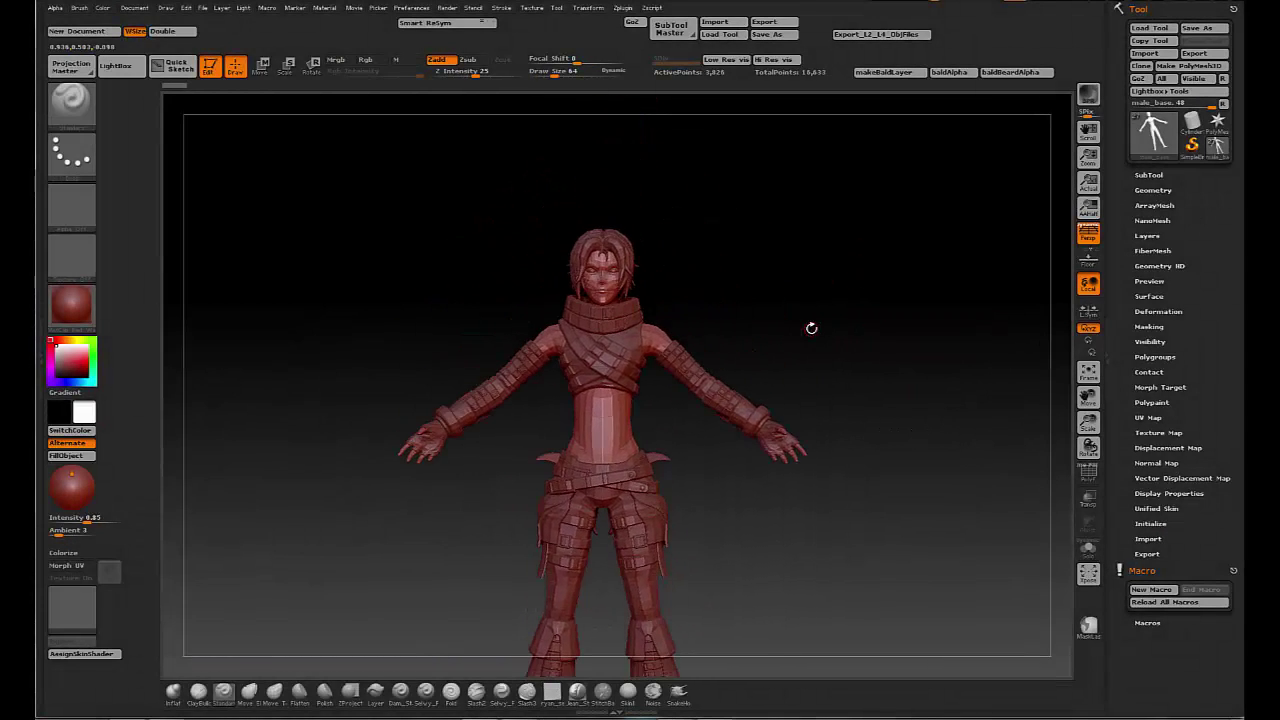
pyautogui.moveTo(864, 371)
pyautogui.keyDown('alt'); pyautogui.mouseDown()
pyautogui.moveTo(863, 286)
pyautogui.moveTo(852, 307)
pyautogui.mouseUp(); pyautogui.keyUp('alt')
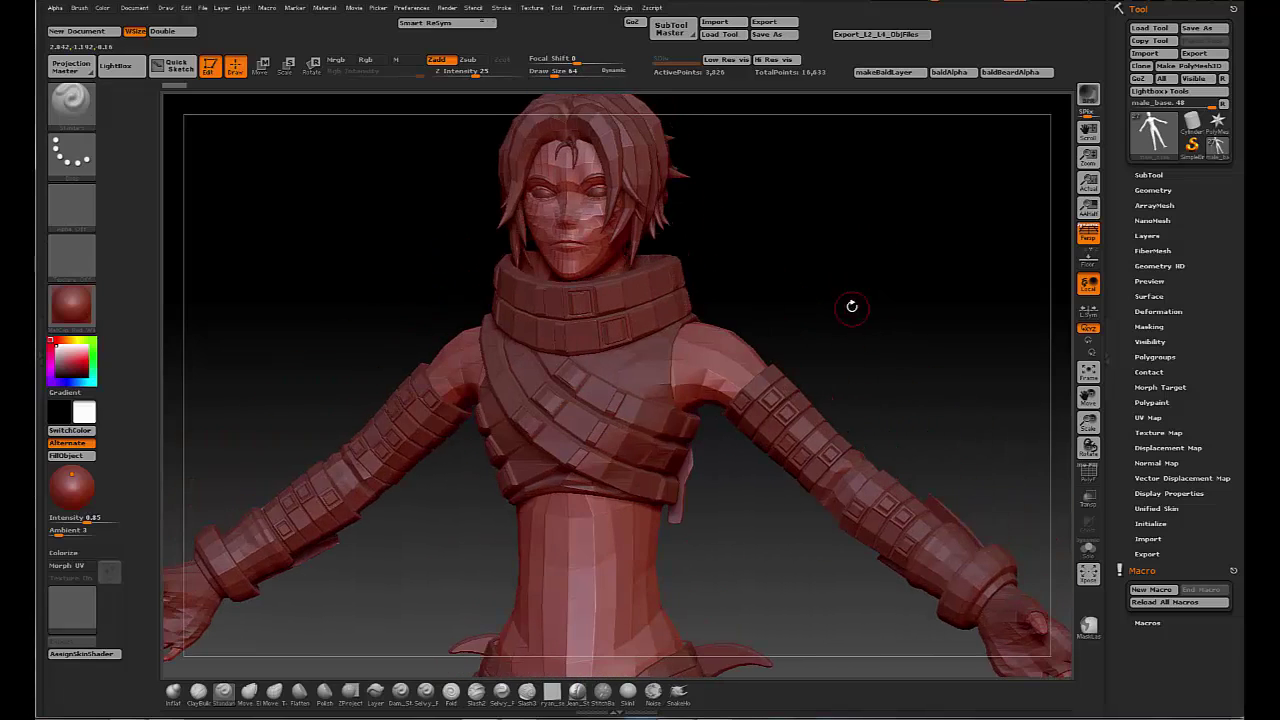
pyautogui.moveTo(1075, 185)
pyautogui.mouseDown()
pyautogui.moveTo(829, 240)
pyautogui.moveTo(826, 269)
pyautogui.moveTo(894, 289)
pyautogui.moveTo(786, 346)
pyautogui.mouseUp()
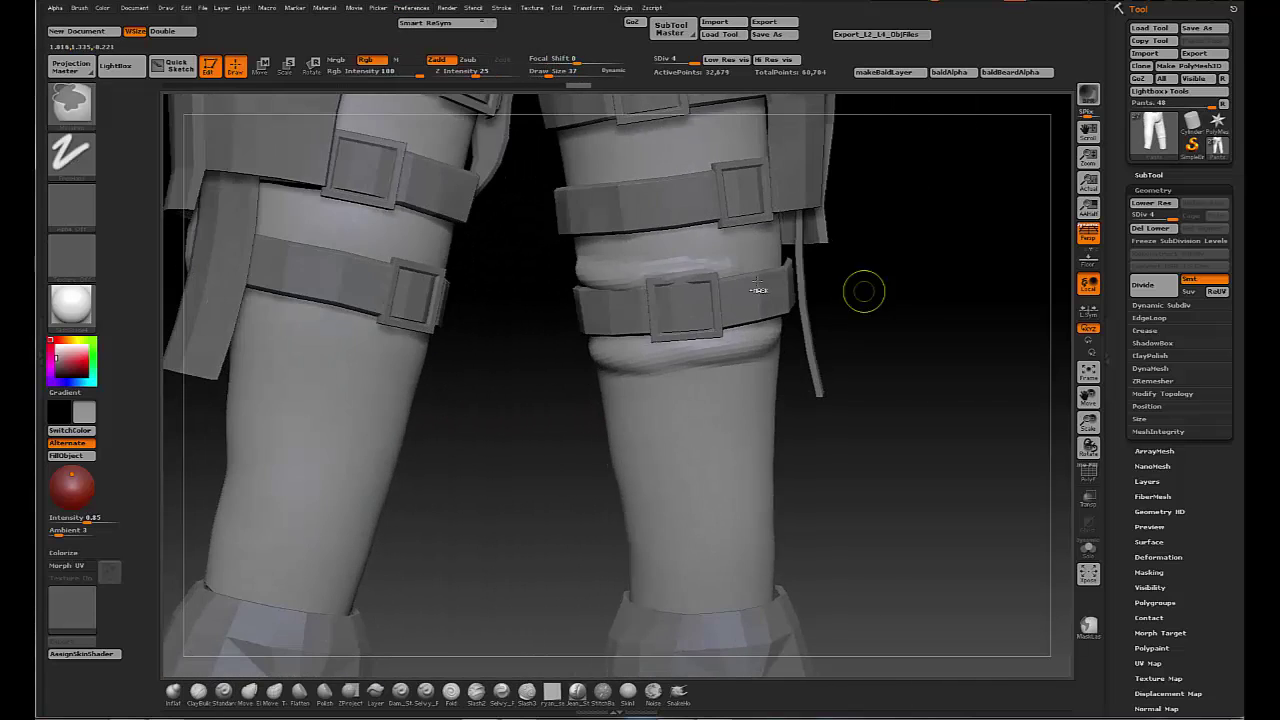
# - Sculpt knee wrinkles and a folded cuff on the pant legs while orbiting around them
pyautogui.moveTo(518, 403); pyautogui.dragTo(678, 274)
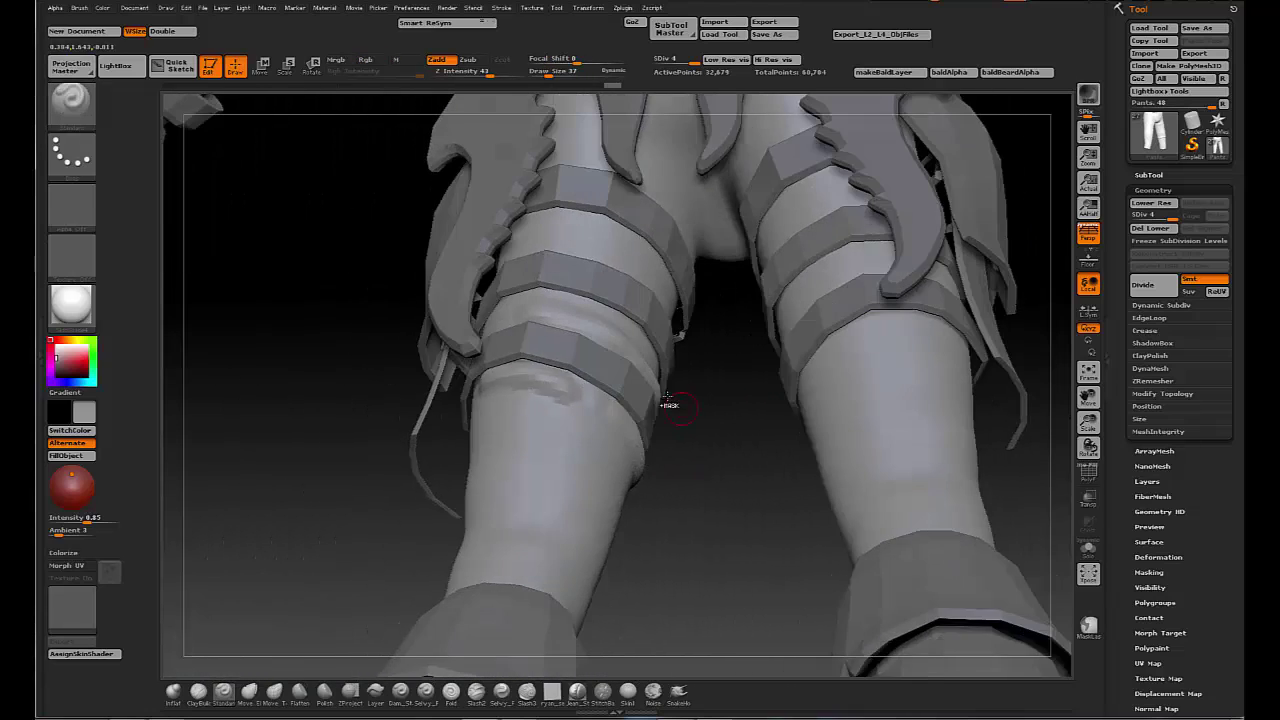
pyautogui.moveTo(667, 403); pyautogui.dragTo(631, 435)
pyautogui.moveTo(409, 476); pyautogui.dragTo(1036, 186)
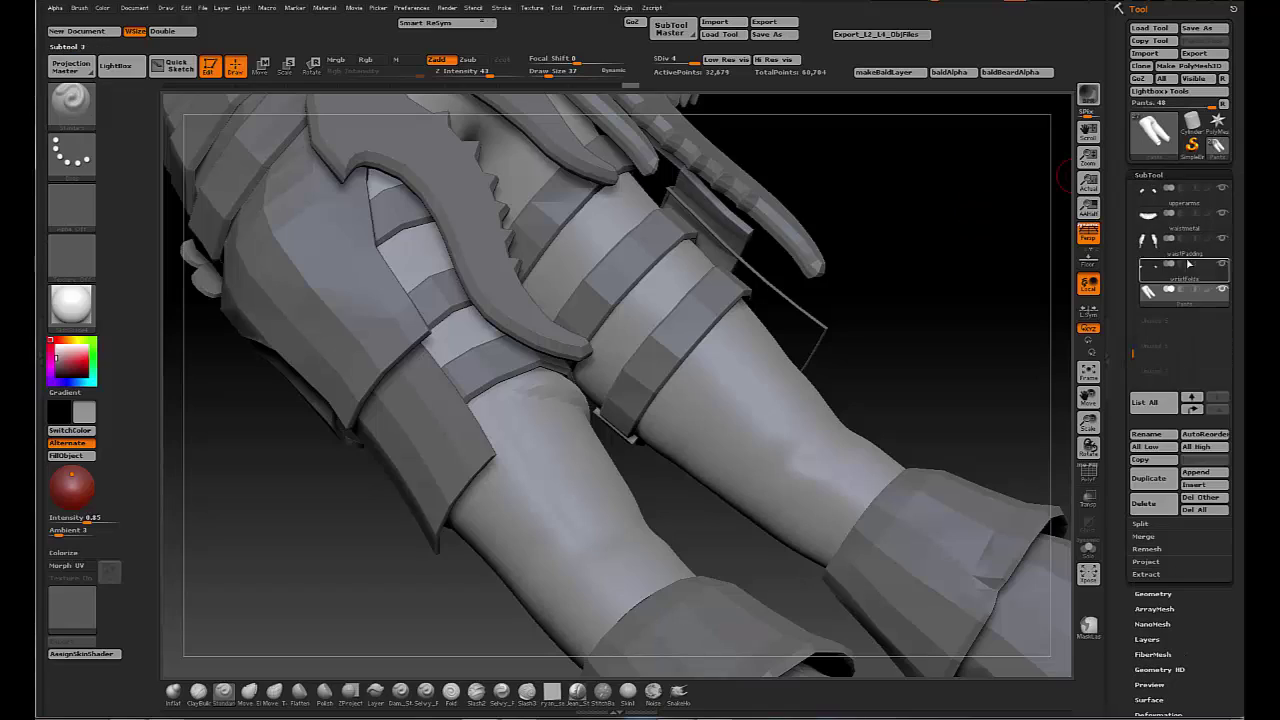
pyautogui.moveTo(1000, 250); pyautogui.dragTo(797, 380)
pyautogui.moveTo(608, 334)
pyautogui.mouseDown()
pyautogui.moveTo(466, 500)
pyautogui.moveTo(811, 356)
pyautogui.mouseUp()
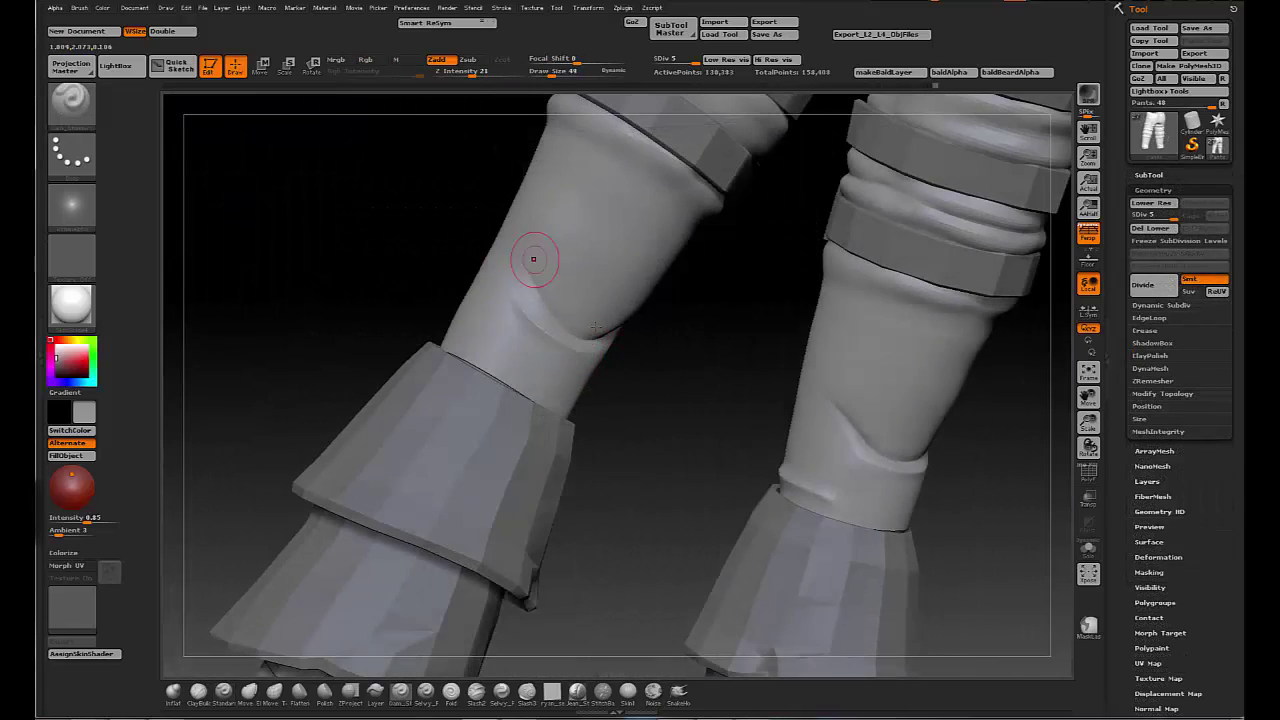
pyautogui.moveTo(533, 259)
pyautogui.mouseDown()
pyautogui.moveTo(414, 214)
pyautogui.moveTo(578, 347)
pyautogui.moveTo(526, 323)
pyautogui.moveTo(591, 363)
pyautogui.moveTo(677, 320)
pyautogui.moveTo(685, 353)
pyautogui.moveTo(920, 337)
pyautogui.moveTo(894, 300)
pyautogui.moveTo(437, 372)
pyautogui.moveTo(766, 314)
pyautogui.moveTo(709, 366)
pyautogui.moveTo(720, 350)
pyautogui.moveTo(886, 318)
pyautogui.moveTo(686, 320)
pyautogui.moveTo(743, 320)
pyautogui.moveTo(771, 351)
pyautogui.moveTo(794, 273)
pyautogui.moveTo(789, 300)
pyautogui.moveTo(749, 294)
pyautogui.moveTo(491, 354)
pyautogui.moveTo(529, 458)
pyautogui.moveTo(786, 391)
pyautogui.moveTo(780, 350)
pyautogui.moveTo(924, 325)
pyautogui.moveTo(963, 368)
pyautogui.moveTo(551, 446)
pyautogui.moveTo(491, 243)
pyautogui.moveTo(773, 379)
pyautogui.moveTo(820, 350)
pyautogui.moveTo(866, 374)
pyautogui.moveTo(700, 420)
pyautogui.mouseUp()
# - Switch to the Polish brush, frame the leg cuff, and select the legFolds subtool
pyautogui.click(325, 692)
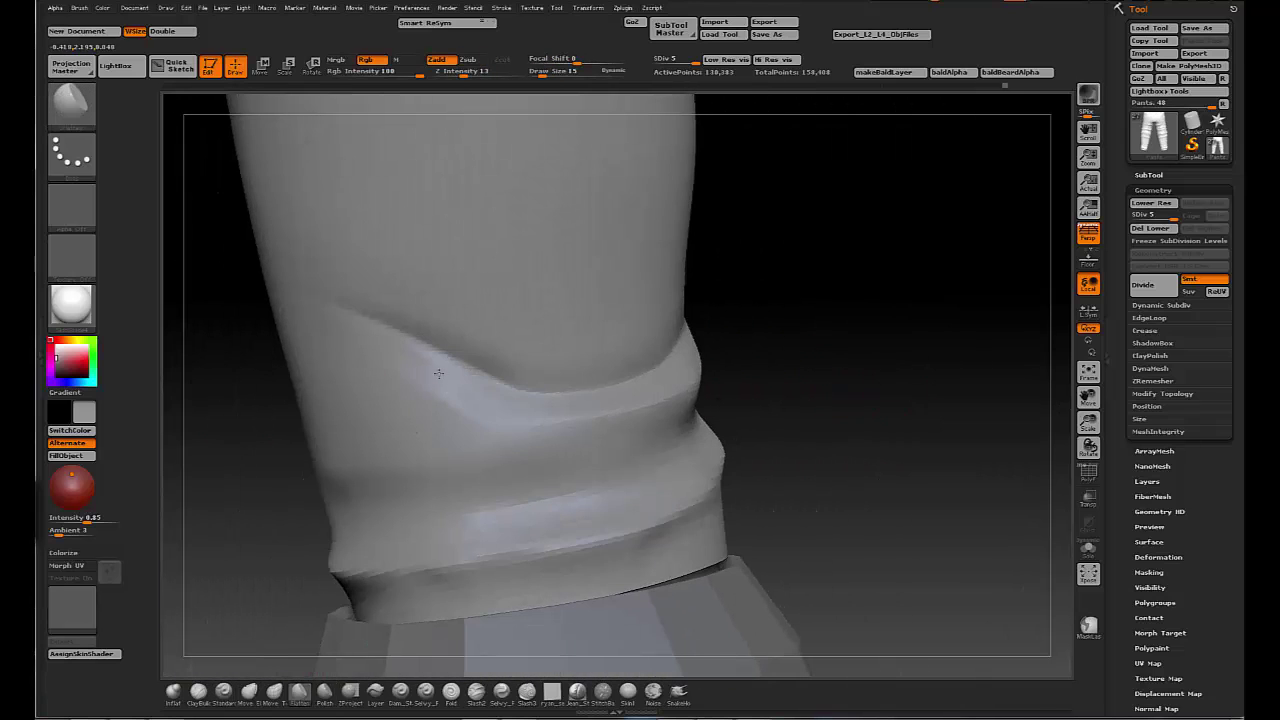
pyautogui.moveTo(493, 407)
pyautogui.mouseDown()
pyautogui.moveTo(857, 423)
pyautogui.moveTo(857, 449)
pyautogui.moveTo(729, 477)
pyautogui.moveTo(557, 457)
pyautogui.moveTo(572, 363)
pyautogui.mouseUp()
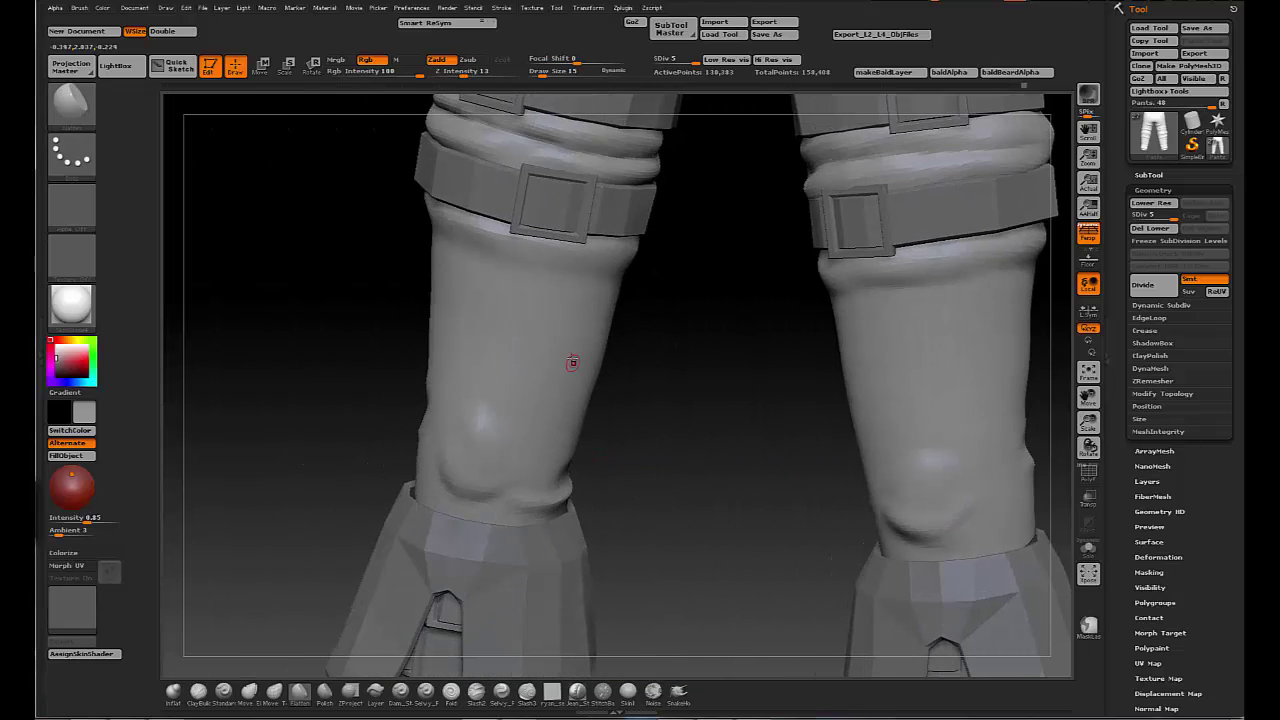
pyautogui.moveTo(654, 482)
pyautogui.mouseDown()
pyautogui.moveTo(863, 389)
pyautogui.moveTo(626, 249)
pyautogui.moveTo(548, 268)
pyautogui.moveTo(589, 349)
pyautogui.moveTo(443, 380)
pyautogui.moveTo(830, 348)
pyautogui.moveTo(550, 97)
pyautogui.mouseUp()
pyautogui.keyDown('alt'); pyautogui.click(626, 249); pyautogui.keyUp('alt')
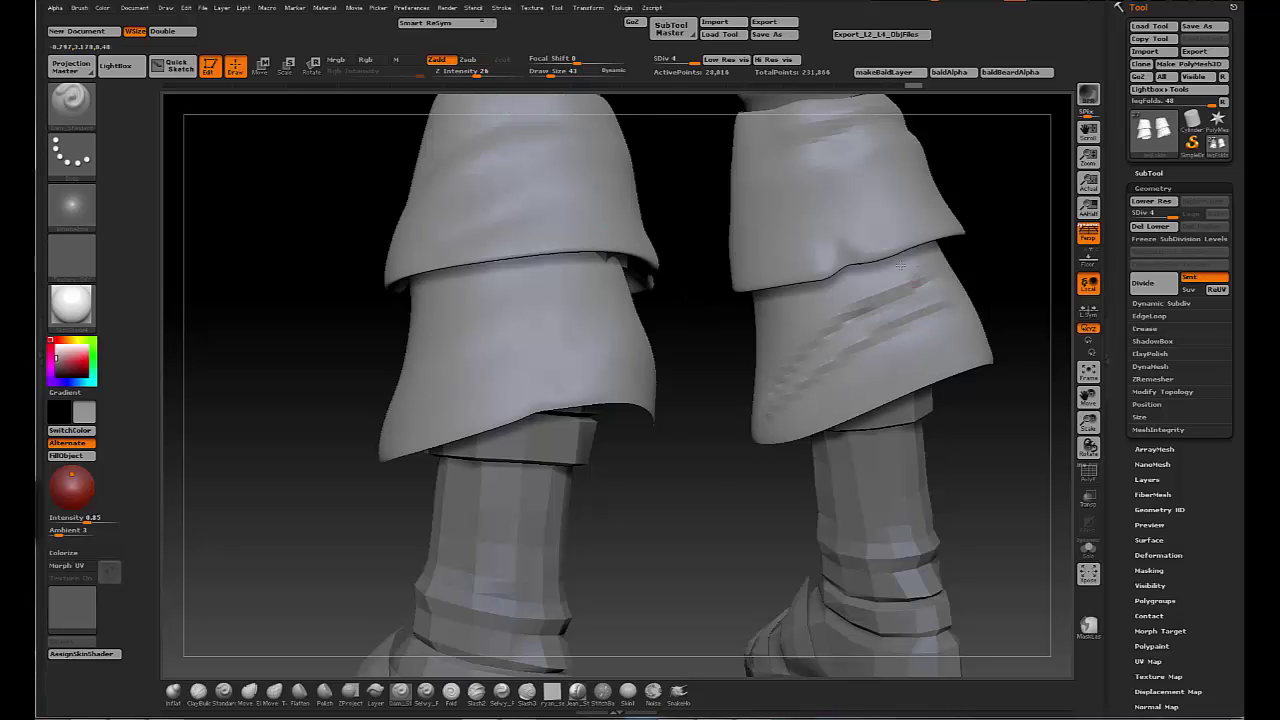
# - Sculpt and smooth subtle creases into both leg-fold cuffs while orbiting the legs
pyautogui.moveTo(895, 282)
pyautogui.mouseDown()
pyautogui.moveTo(863, 337)
pyautogui.moveTo(903, 406)
pyautogui.moveTo(817, 366)
pyautogui.moveTo(838, 365)
pyautogui.mouseUp()
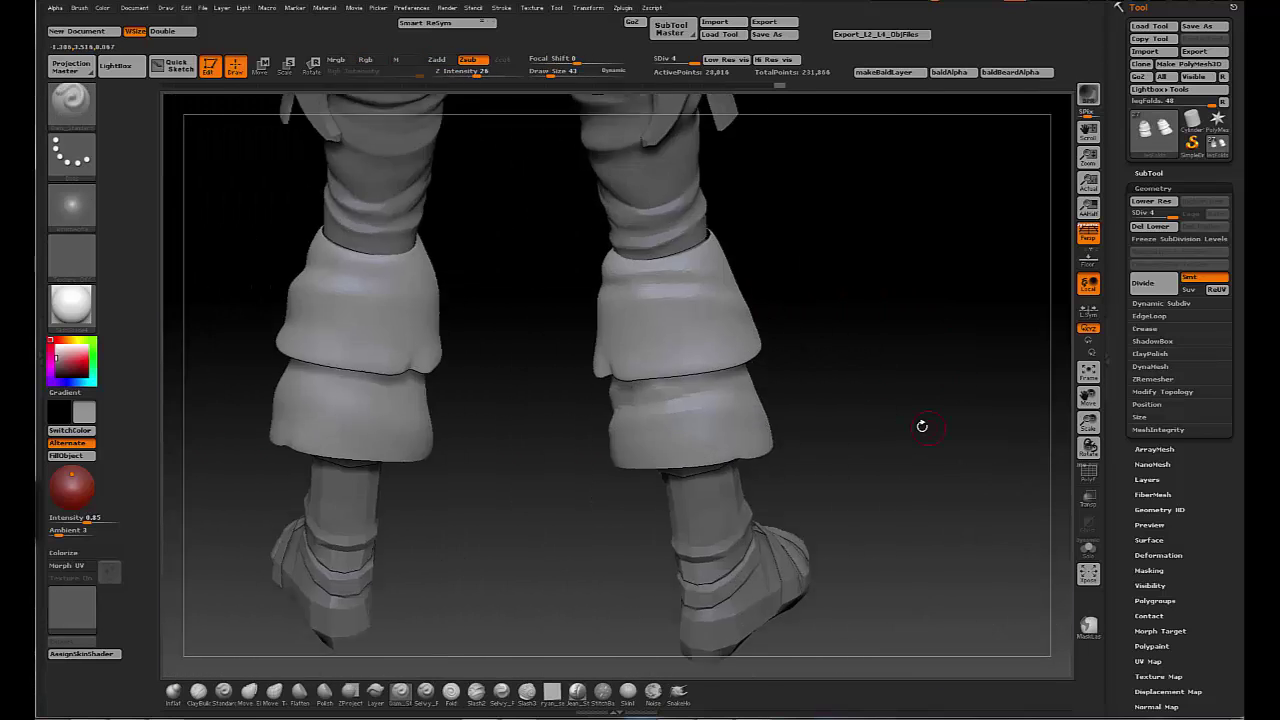
pyautogui.moveTo(922, 426)
pyautogui.mouseDown()
pyautogui.moveTo(642, 357)
pyautogui.moveTo(815, 357)
pyautogui.moveTo(920, 306)
pyautogui.moveTo(902, 230)
pyautogui.mouseUp()
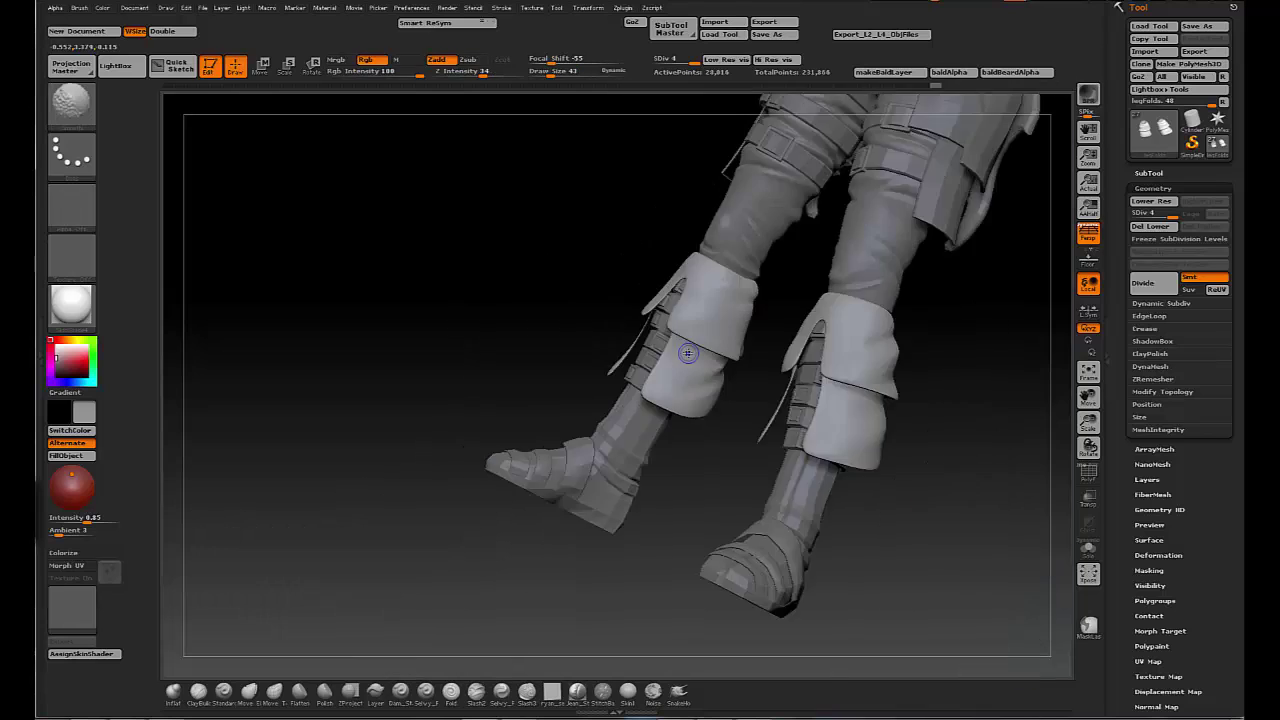
pyautogui.moveTo(688, 353)
pyautogui.mouseDown()
pyautogui.moveTo(634, 446)
pyautogui.moveTo(729, 419)
pyautogui.mouseUp()
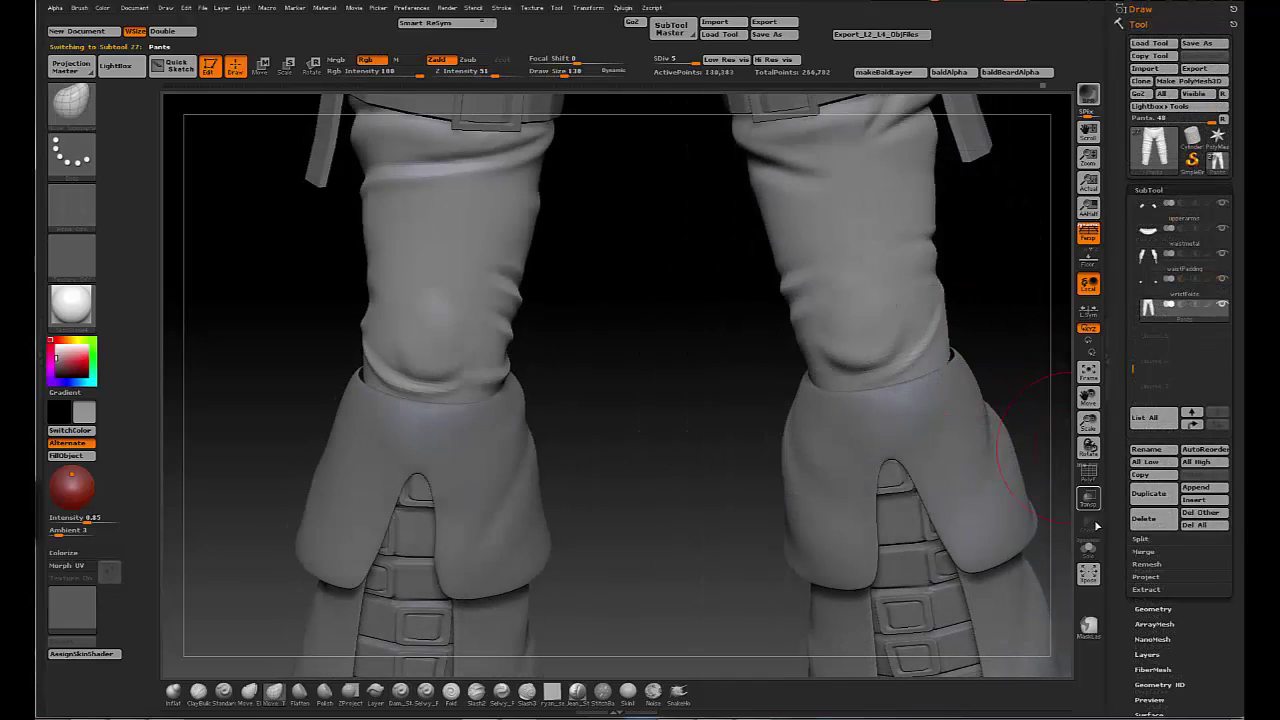
# - Refine the pant cuffs above the leg armour straps from several angles, selecting the legFolds subtool
pyautogui.moveTo(1097, 525)
pyautogui.mouseDown()
pyautogui.moveTo(1034, 343)
pyautogui.moveTo(957, 323)
pyautogui.moveTo(946, 386)
pyautogui.moveTo(868, 401)
pyautogui.mouseUp()
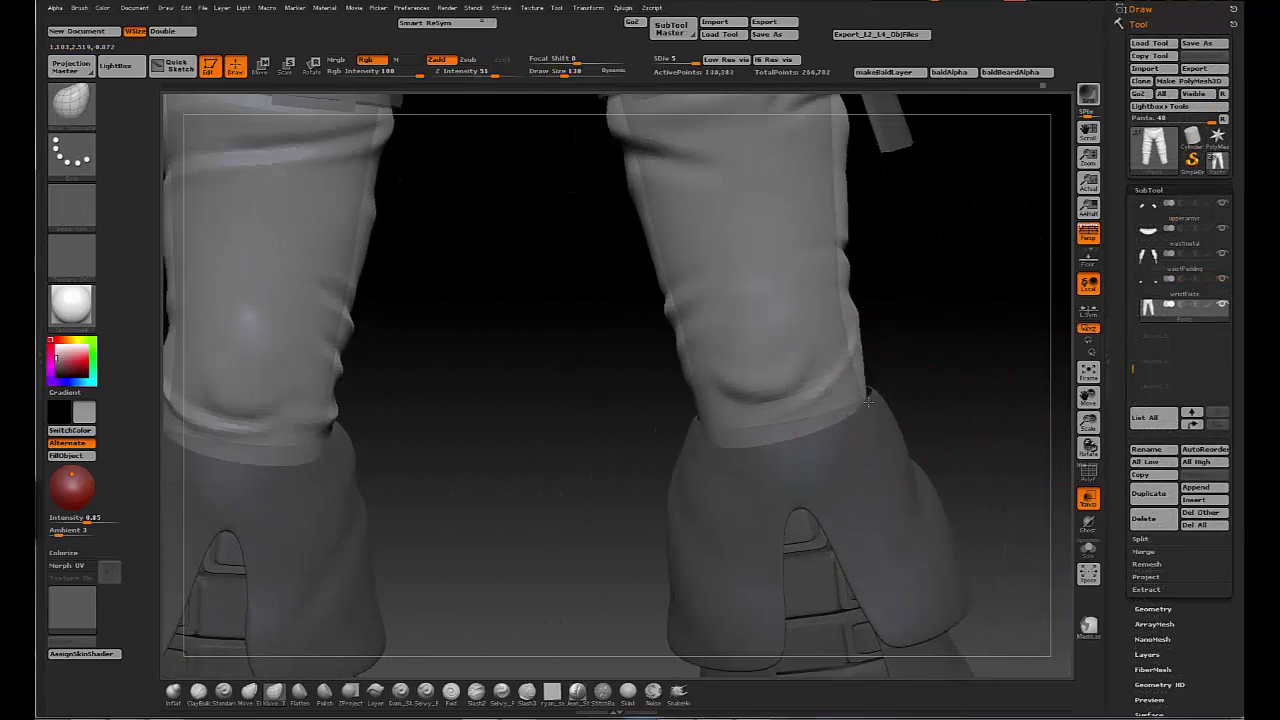
pyautogui.moveTo(711, 432); pyautogui.dragTo(666, 470)
pyautogui.moveTo(801, 391); pyautogui.dragTo(919, 354)
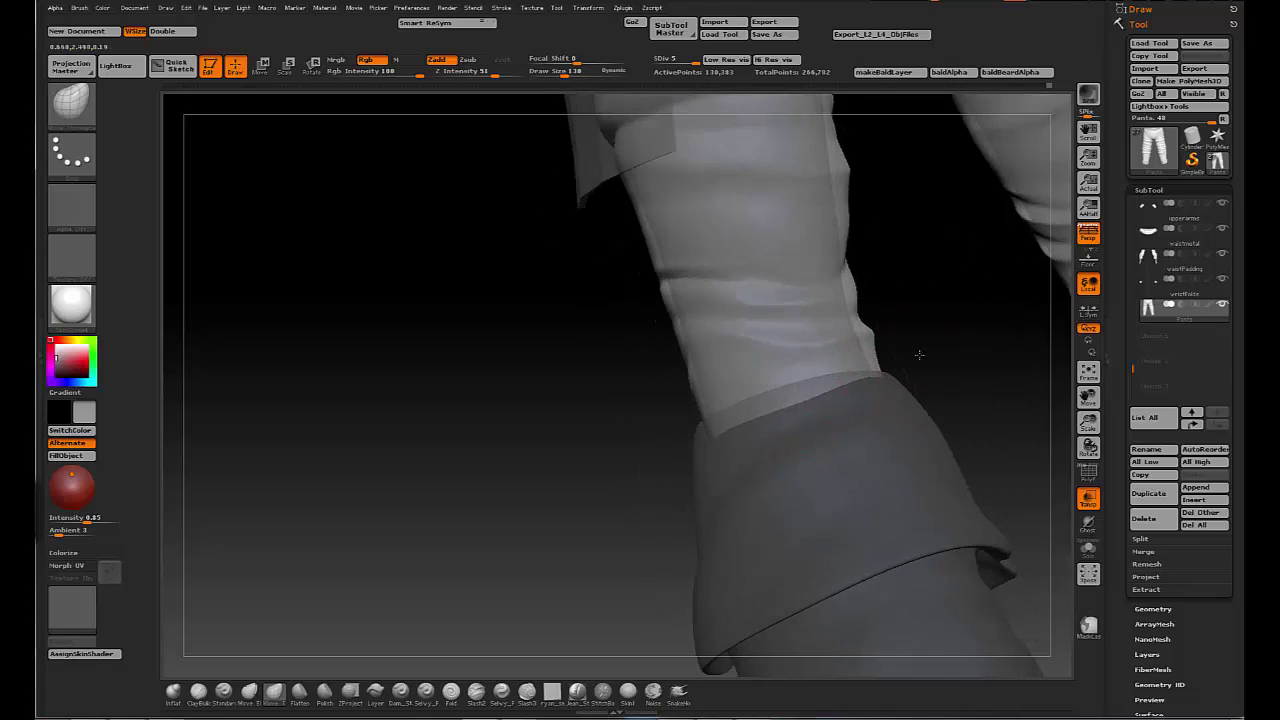
pyautogui.moveTo(1030, 295)
pyautogui.mouseDown()
pyautogui.moveTo(832, 443)
pyautogui.moveTo(700, 431)
pyautogui.moveTo(596, 390)
pyautogui.mouseUp()
pyautogui.moveTo(436, 331)
pyautogui.mouseDown()
pyautogui.moveTo(657, 371)
pyautogui.moveTo(670, 421)
pyautogui.mouseUp()
pyautogui.moveTo(749, 380); pyautogui.dragTo(914, 380)
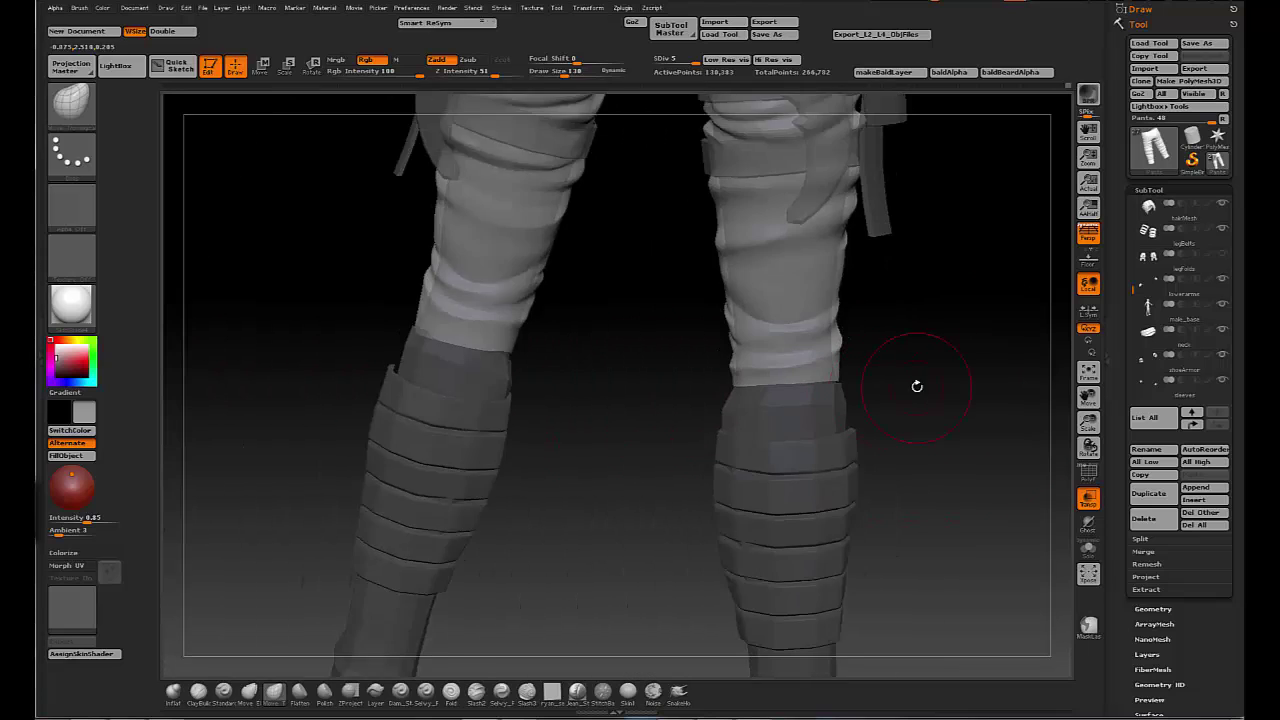
pyautogui.keyDown('alt'); pyautogui.click(820, 400); pyautogui.keyUp('alt')
pyautogui.moveTo(820, 400); pyautogui.dragTo(1006, 342)
pyautogui.moveTo(1020, 484)
pyautogui.mouseDown()
pyautogui.moveTo(594, 337)
pyautogui.moveTo(766, 354)
pyautogui.moveTo(743, 303)
pyautogui.moveTo(944, 438)
pyautogui.moveTo(449, 551)
pyautogui.moveTo(457, 437)
pyautogui.moveTo(751, 400)
pyautogui.moveTo(775, 365)
pyautogui.mouseUp()
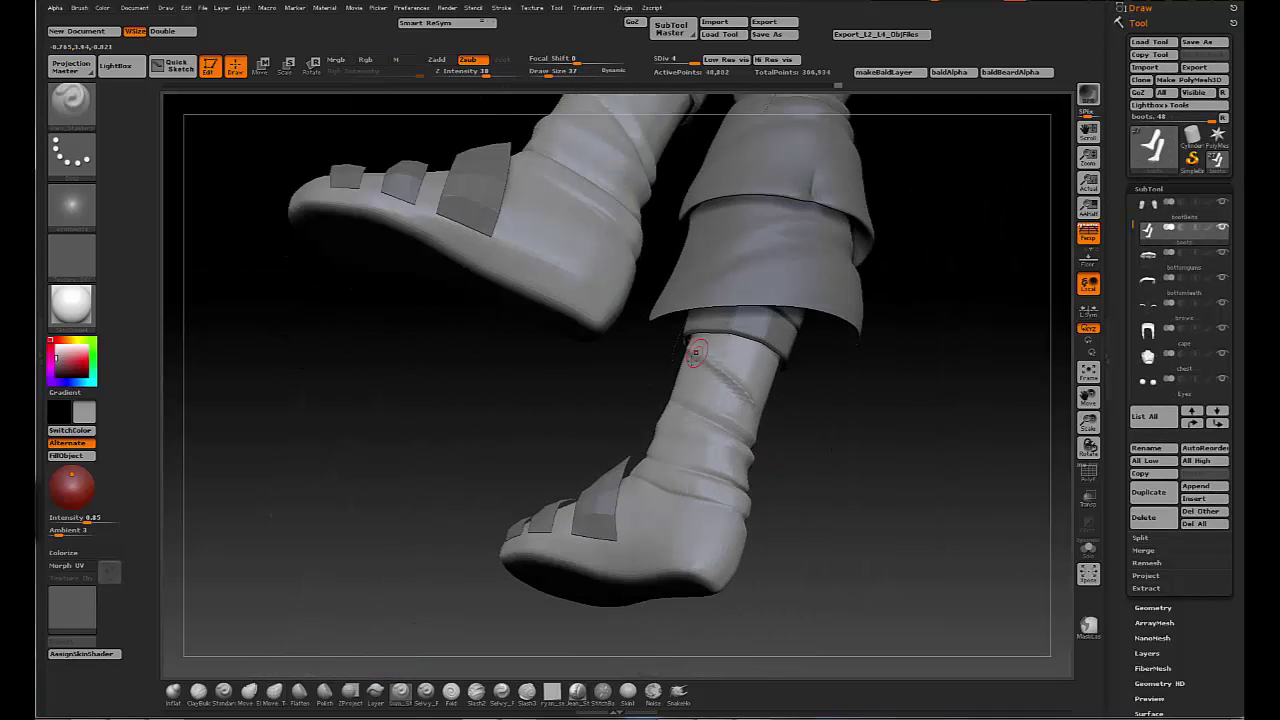
# - Choose the Dam_Standard brush and carve ring-like wrinkles around both boot shafts
pyautogui.moveTo(695, 352)
pyautogui.mouseDown()
pyautogui.moveTo(800, 413)
pyautogui.moveTo(754, 403)
pyautogui.moveTo(679, 358)
pyautogui.moveTo(846, 423)
pyautogui.moveTo(679, 376)
pyautogui.mouseUp()
pyautogui.moveTo(637, 442)
pyautogui.mouseDown()
pyautogui.moveTo(830, 428)
pyautogui.moveTo(760, 405)
pyautogui.moveTo(643, 486)
pyautogui.moveTo(843, 491)
pyautogui.moveTo(941, 442)
pyautogui.moveTo(794, 486)
pyautogui.moveTo(914, 429)
pyautogui.moveTo(891, 440)
pyautogui.mouseUp()
pyautogui.press('b')
pyautogui.click(696, 391)
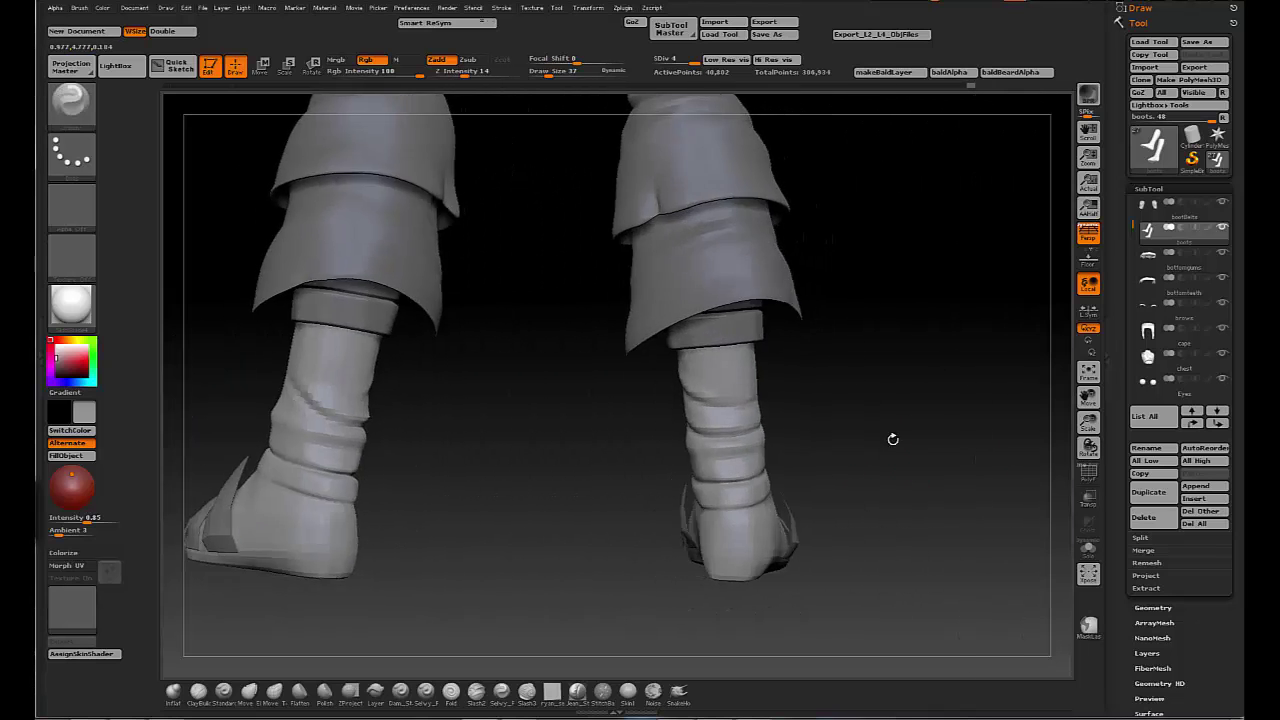
pyautogui.click(400, 690)
pyautogui.moveTo(418, 652)
pyautogui.mouseDown()
pyautogui.moveTo(639, 400)
pyautogui.moveTo(686, 400)
pyautogui.moveTo(872, 466)
pyautogui.moveTo(843, 543)
pyautogui.moveTo(573, 486)
pyautogui.mouseUp()
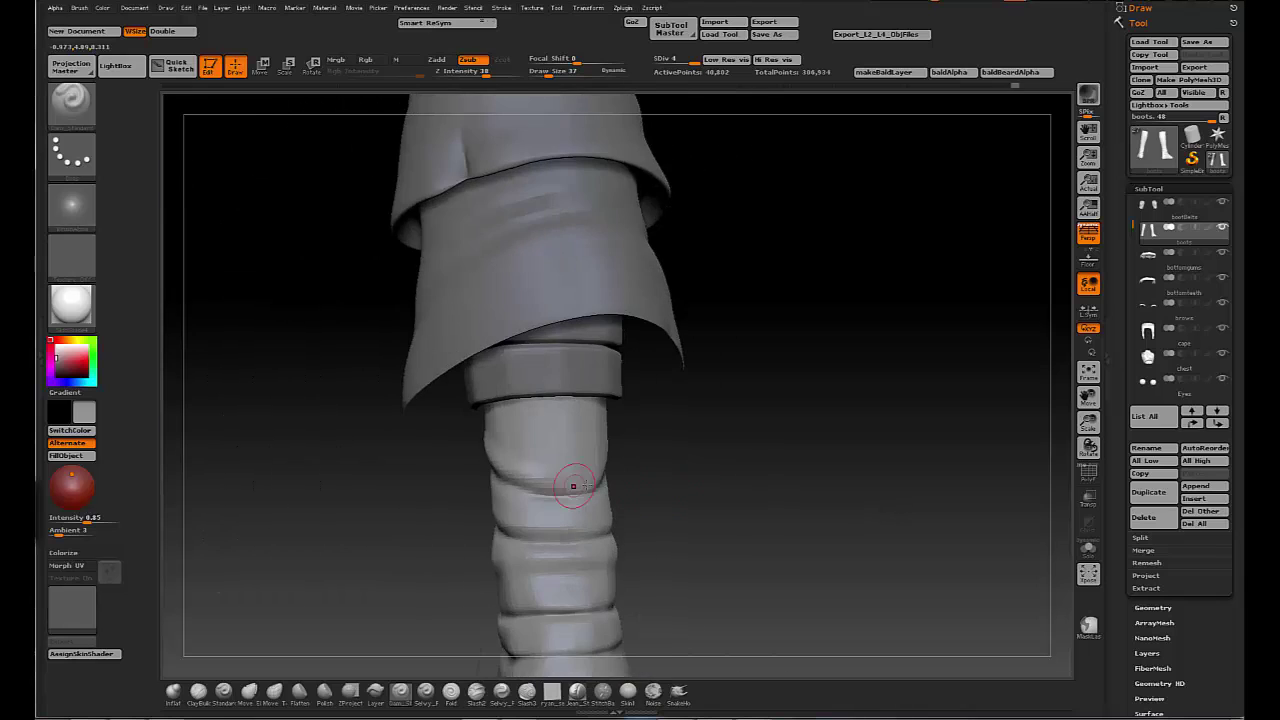
pyautogui.moveTo(640, 455)
pyautogui.mouseDown()
pyautogui.moveTo(429, 486)
pyautogui.moveTo(524, 466)
pyautogui.mouseUp()
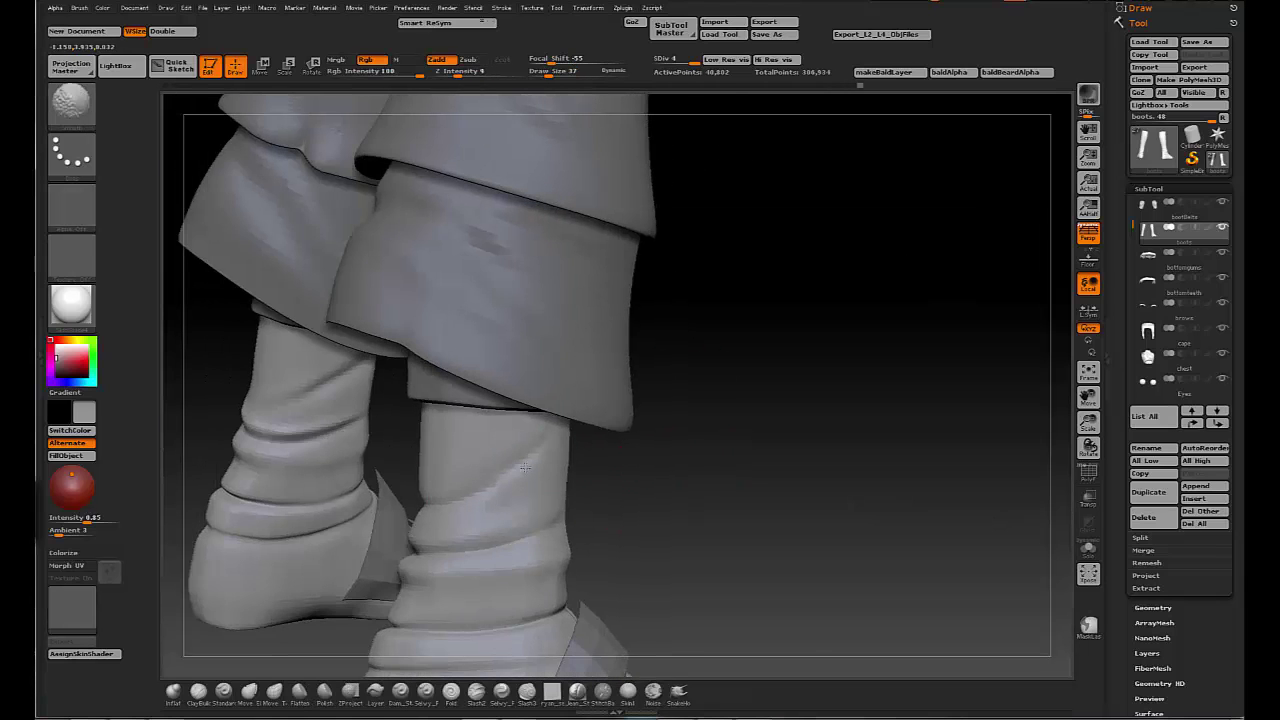
pyautogui.moveTo(565, 517)
pyautogui.mouseDown()
pyautogui.moveTo(488, 540)
pyautogui.moveTo(560, 500)
pyautogui.moveTo(611, 423)
pyautogui.moveTo(929, 505)
pyautogui.mouseUp()
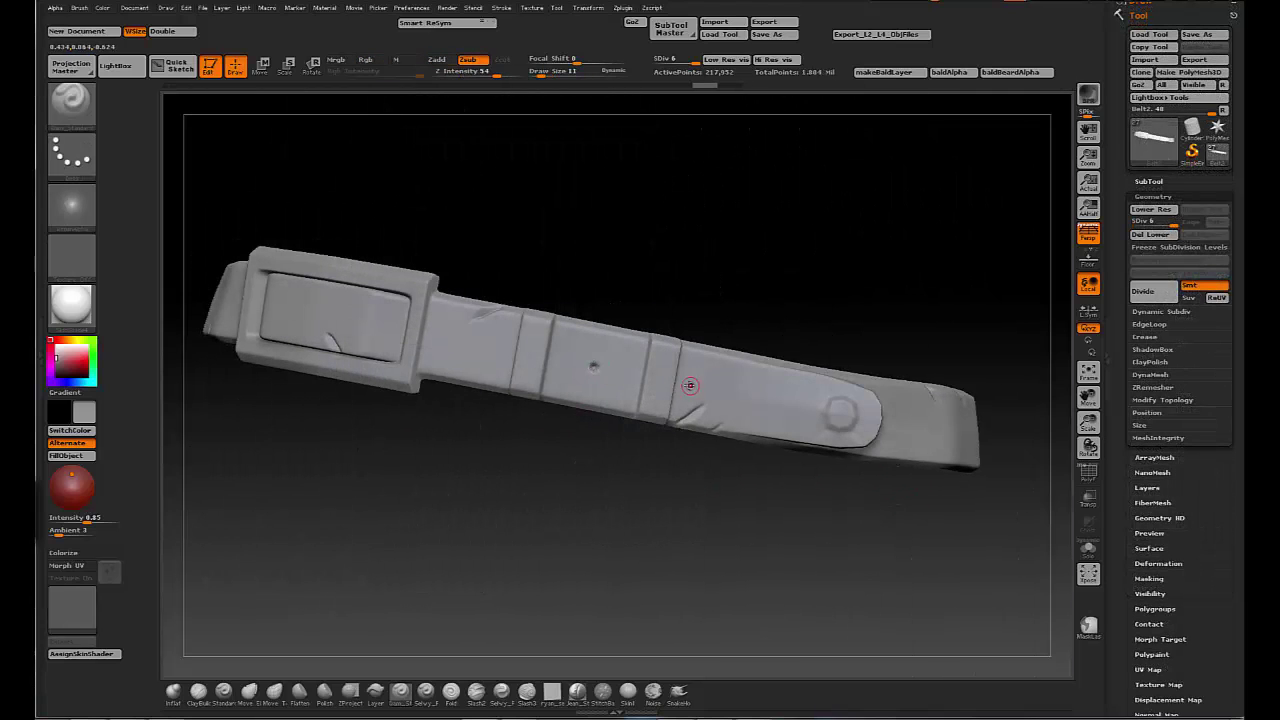
# - Add small dents and nicks along the soloed belt strap, checking both ends and its underside
pyautogui.moveTo(764, 400); pyautogui.dragTo(580, 379)
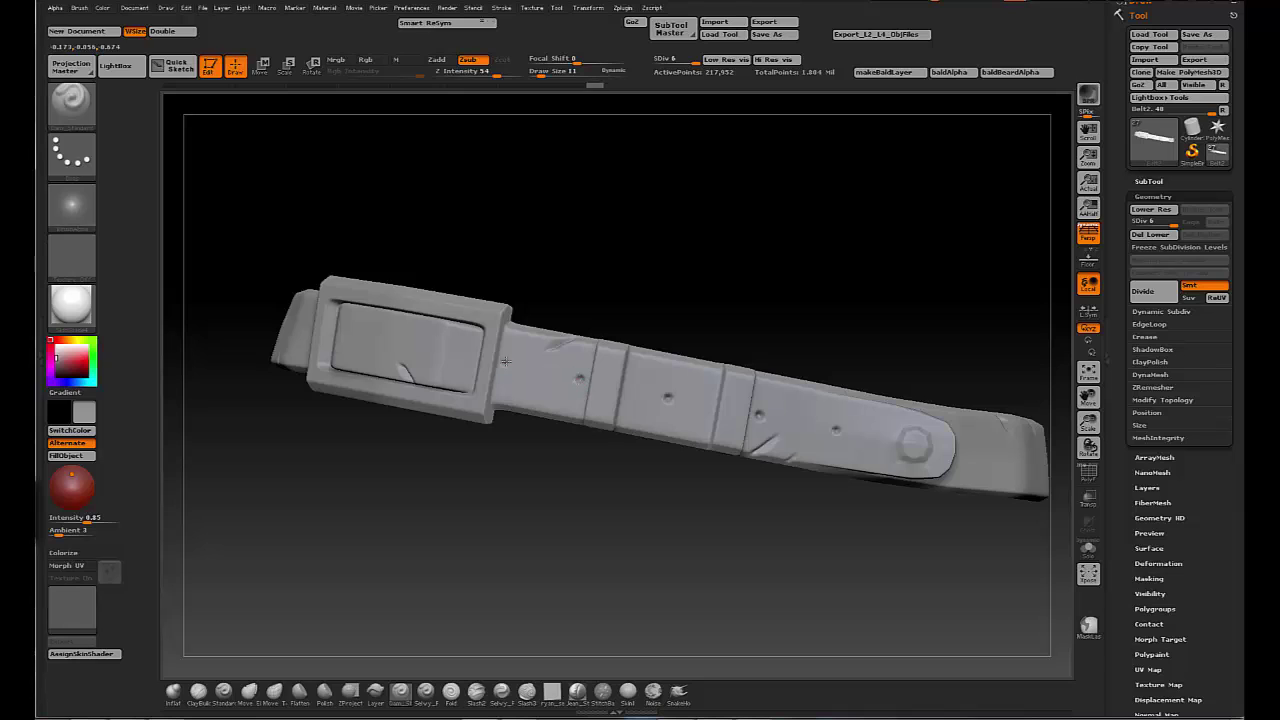
pyautogui.moveTo(553, 377)
pyautogui.mouseDown(button='right')
pyautogui.moveTo(586, 380)
pyautogui.moveTo(498, 377)
pyautogui.moveTo(562, 381)
pyautogui.moveTo(535, 394)
pyautogui.moveTo(590, 549)
pyautogui.moveTo(561, 419)
pyautogui.mouseUp(button='right')
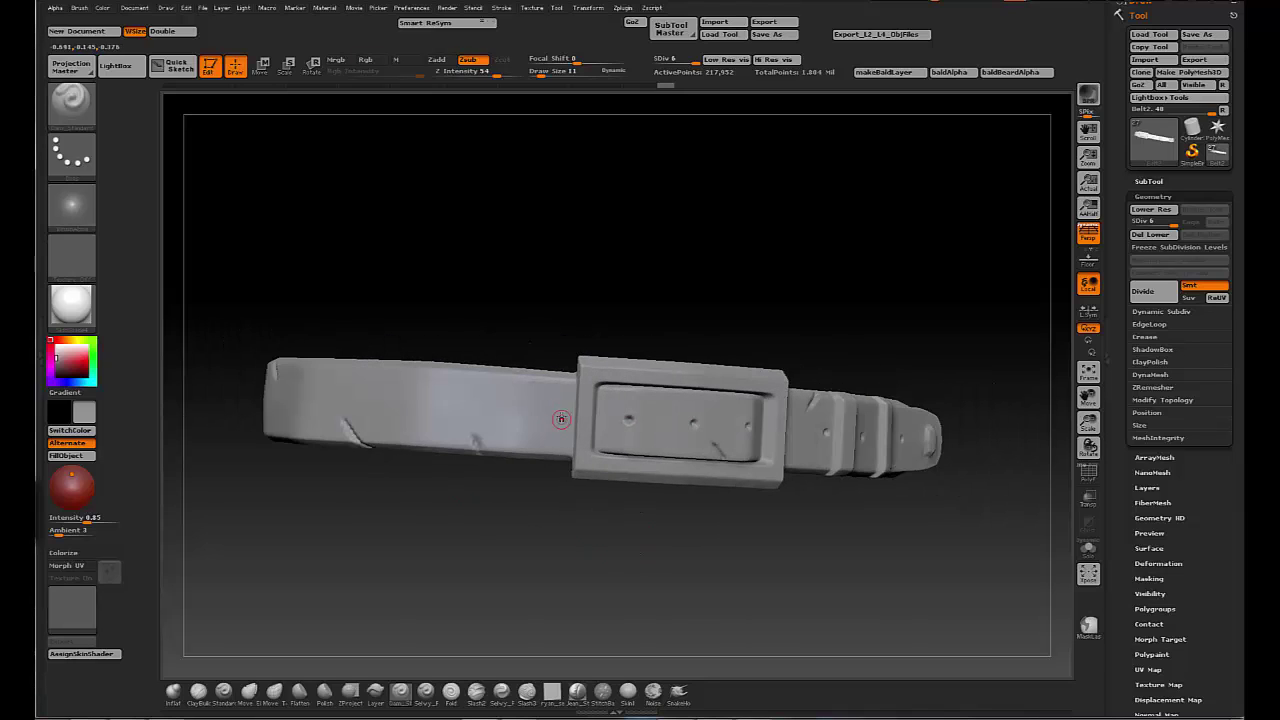
pyautogui.moveTo(410, 407)
pyautogui.mouseDown(button='right')
pyautogui.moveTo(583, 434)
pyautogui.moveTo(686, 551)
pyautogui.moveTo(708, 521)
pyautogui.mouseUp(button='right')
pyautogui.moveTo(643, 441)
pyautogui.mouseDown(button='right')
pyautogui.moveTo(661, 442)
pyautogui.moveTo(663, 360)
pyautogui.moveTo(680, 551)
pyautogui.moveTo(657, 449)
pyautogui.moveTo(575, 442)
pyautogui.moveTo(635, 446)
pyautogui.moveTo(614, 448)
pyautogui.mouseUp(button='right')
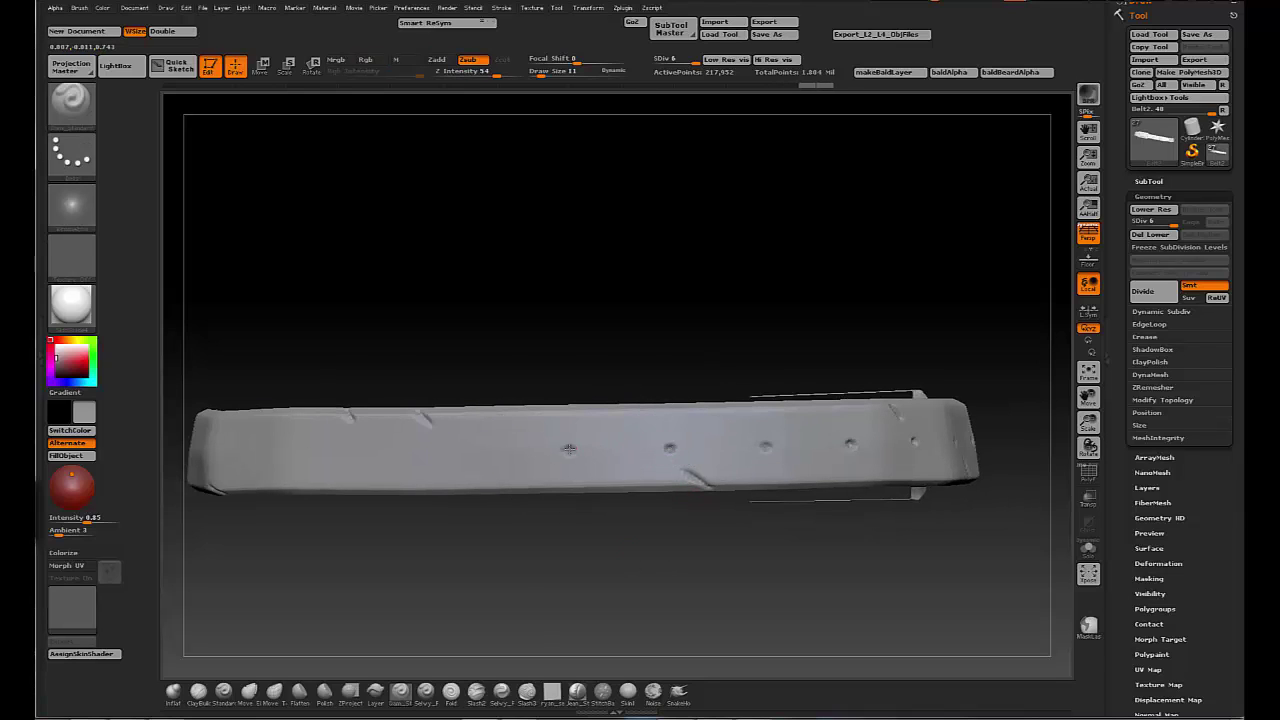
pyautogui.moveTo(568, 449); pyautogui.dragTo(744, 430, button='right')
pyautogui.moveTo(634, 427); pyautogui.dragTo(634, 427, button='right')
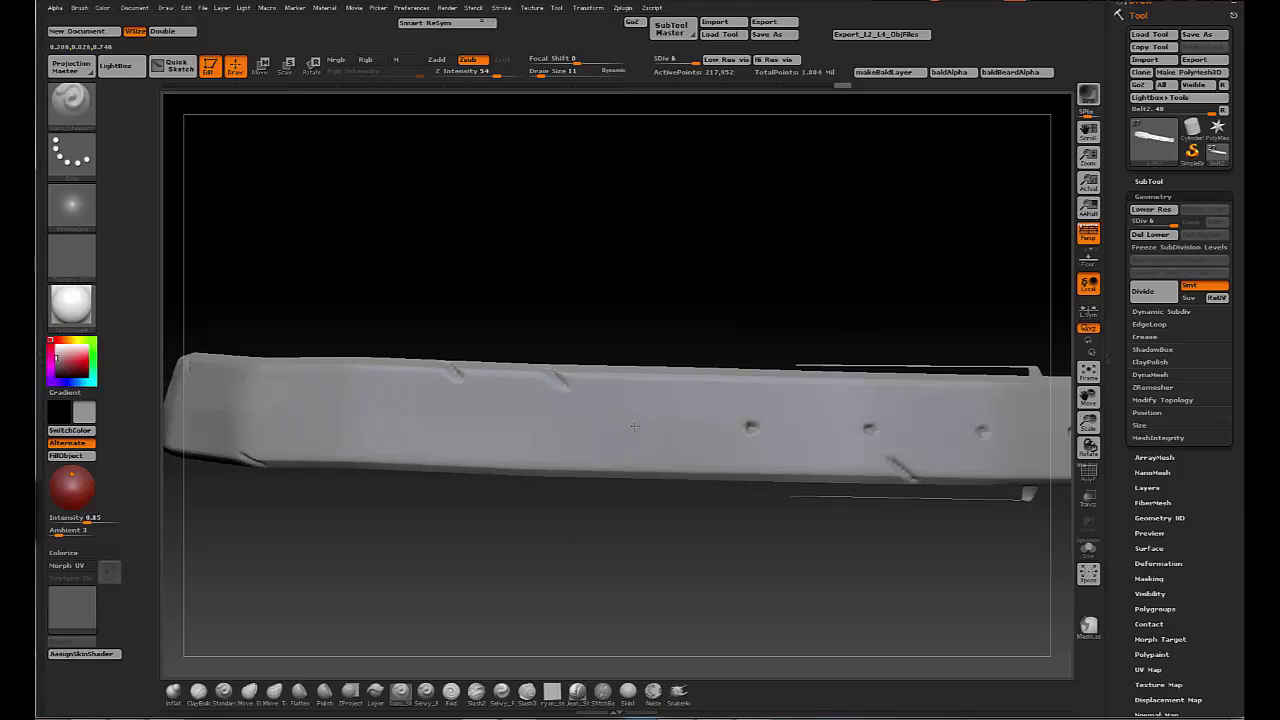
pyautogui.moveTo(585, 510); pyautogui.dragTo(678, 425, button='right')
pyautogui.moveTo(594, 546)
pyautogui.mouseDown(button='right')
pyautogui.moveTo(677, 453)
pyautogui.moveTo(652, 466)
pyautogui.moveTo(585, 573)
pyautogui.moveTo(552, 452)
pyautogui.moveTo(474, 478)
pyautogui.moveTo(488, 604)
pyautogui.mouseUp(button='right')
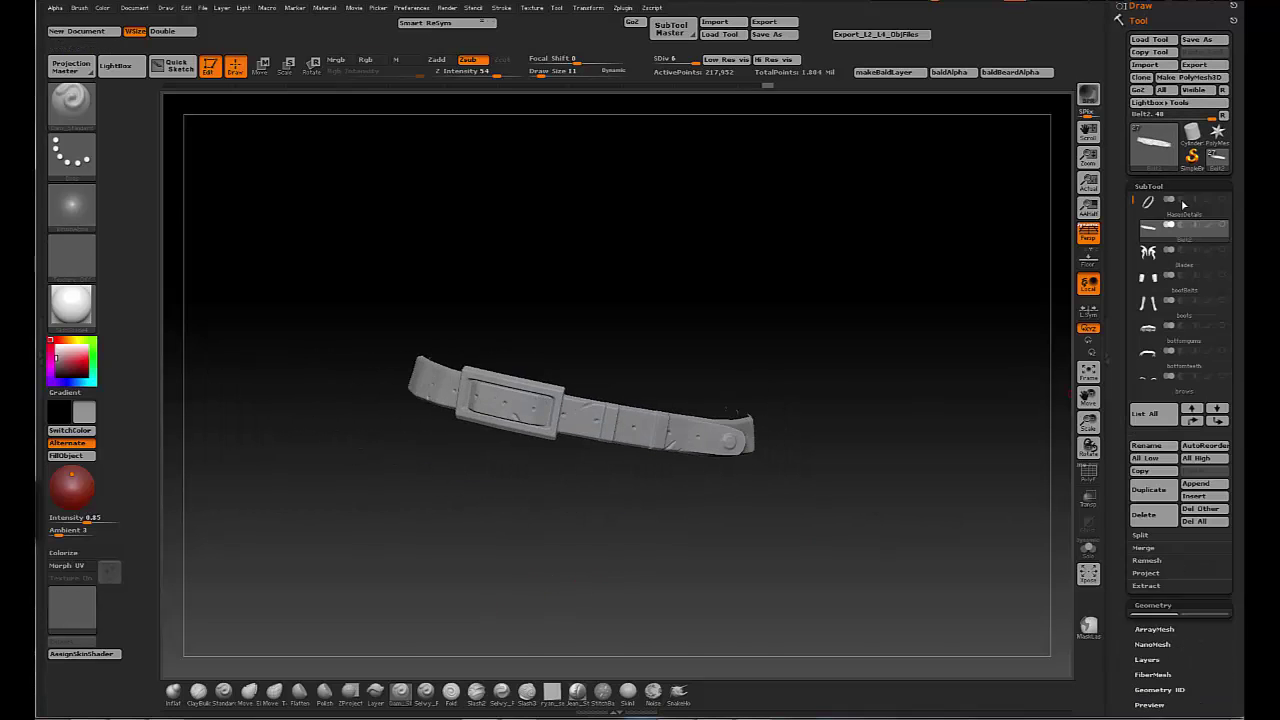
# - Bring back the full character and rotate it from front to back
pyautogui.keyDown('alt'); pyautogui.click(1183, 204); pyautogui.keyUp('alt')
pyautogui.moveTo(900, 420); pyautogui.dragTo(850, 546, button='right')
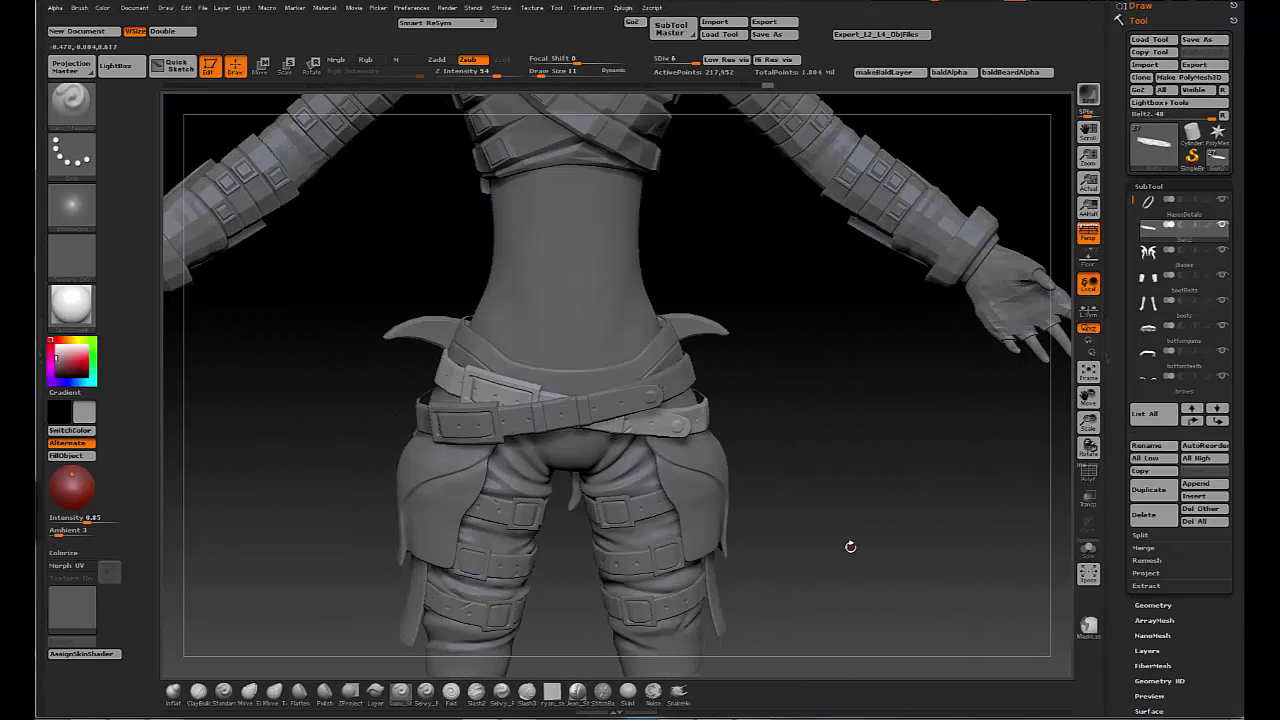
pyautogui.moveTo(858, 608); pyautogui.dragTo(932, 456, button='right')
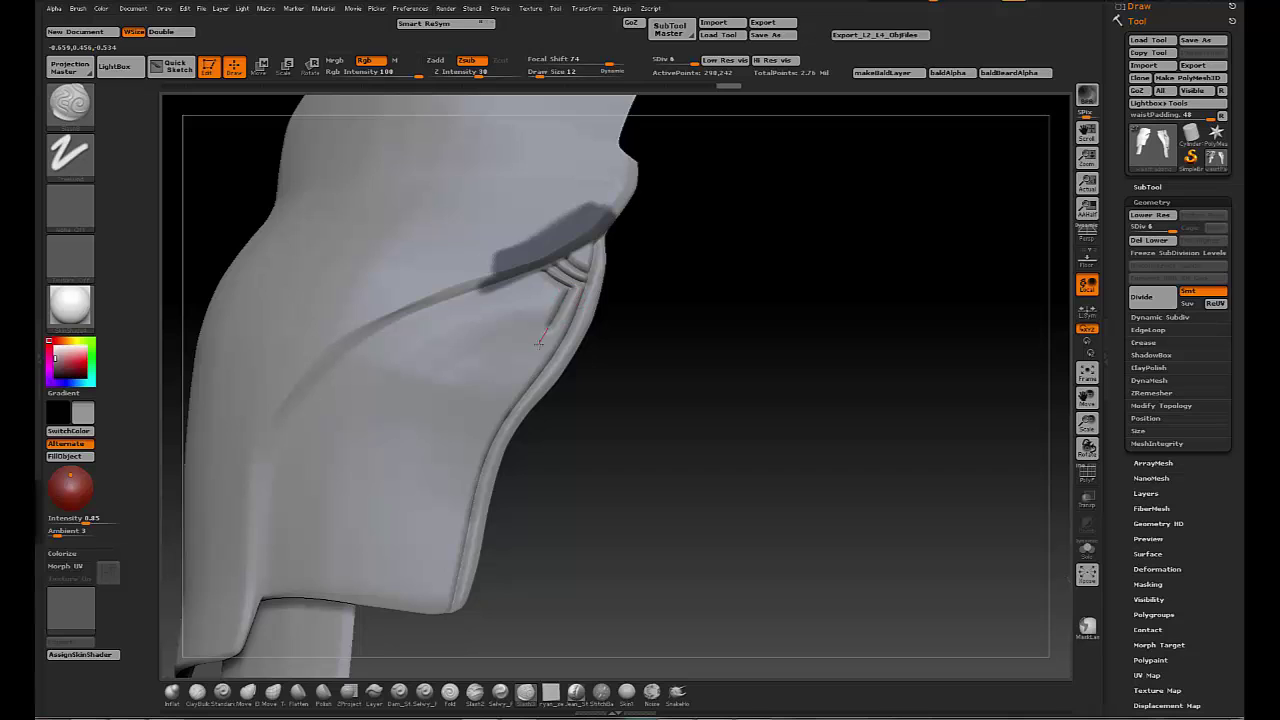
# - Inspect both waist padding pieces from several angles, then frame the bare torso close up
pyautogui.moveTo(445, 550)
pyautogui.mouseDown(button='right')
pyautogui.moveTo(657, 500)
pyautogui.moveTo(645, 424)
pyautogui.moveTo(709, 443)
pyautogui.moveTo(528, 609)
pyautogui.moveTo(674, 523)
pyautogui.moveTo(681, 495)
pyautogui.mouseUp(button='right')
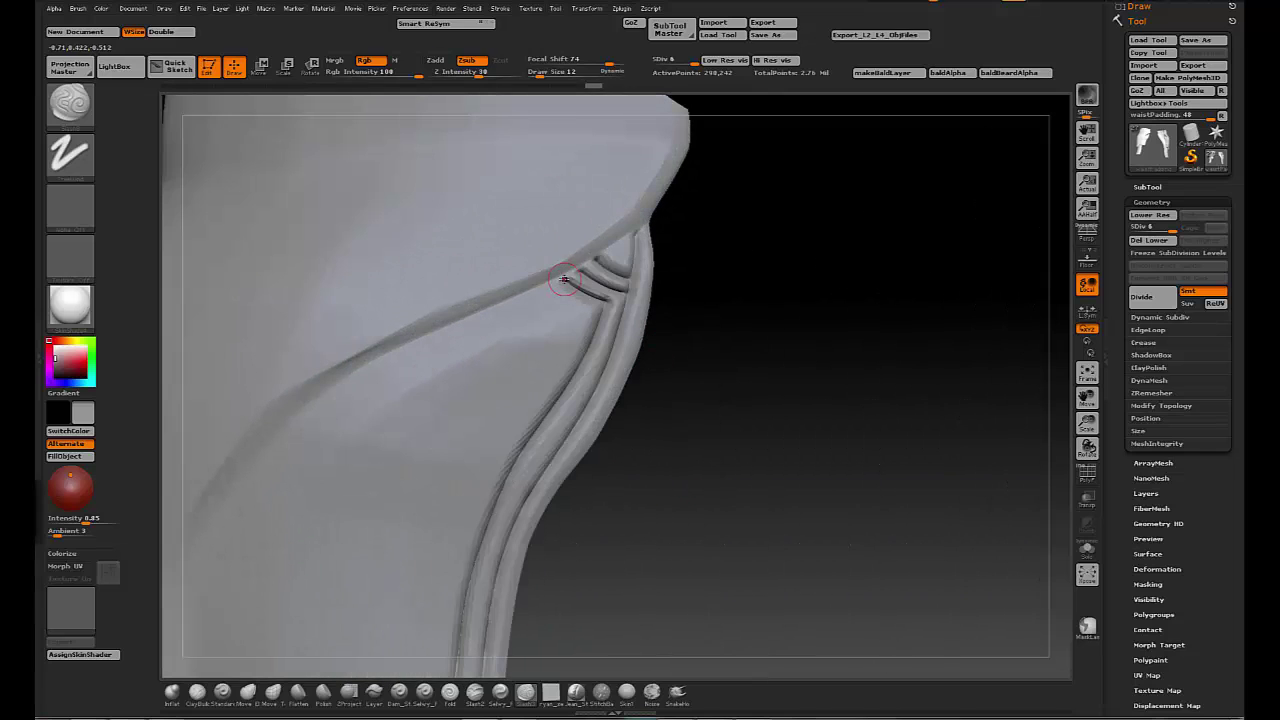
pyautogui.moveTo(620, 280)
pyautogui.mouseDown(button='right')
pyautogui.moveTo(699, 624)
pyautogui.moveTo(831, 360)
pyautogui.moveTo(468, 338)
pyautogui.mouseUp(button='right')
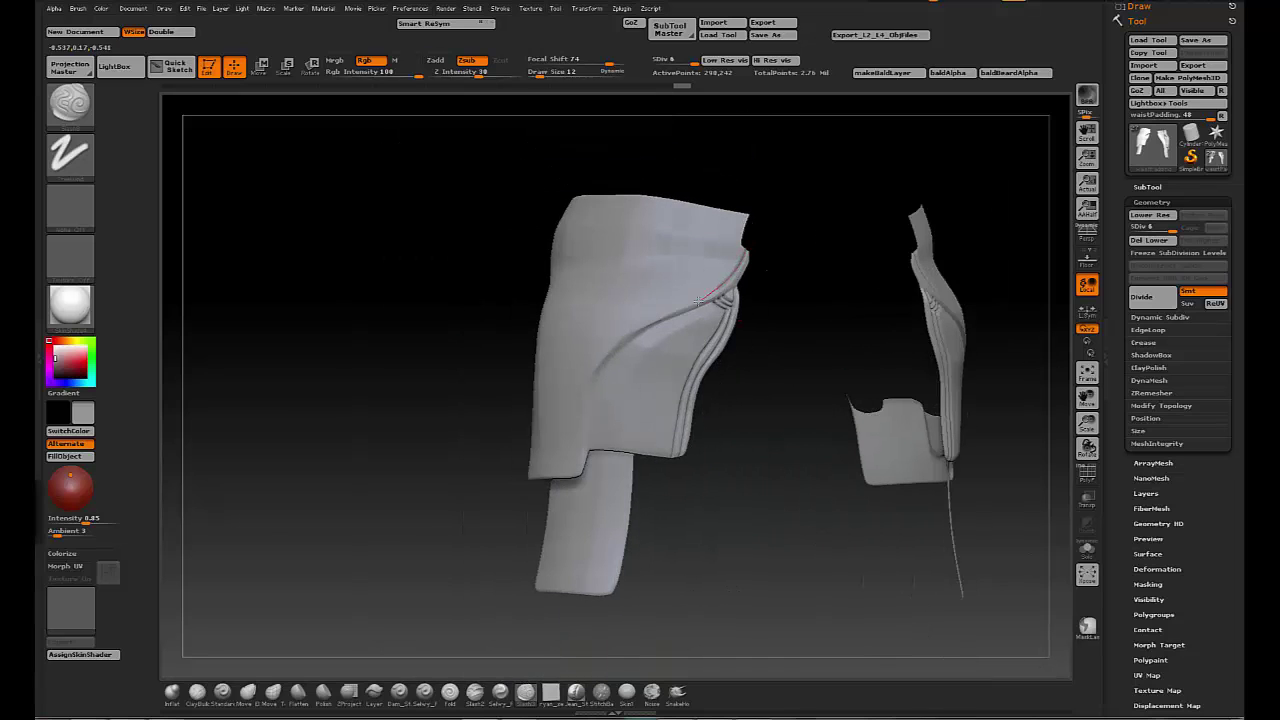
pyautogui.moveTo(556, 351)
pyautogui.mouseDown(button='right')
pyautogui.moveTo(429, 380)
pyautogui.moveTo(370, 367)
pyautogui.mouseUp(button='right')
pyautogui.moveTo(601, 388); pyautogui.dragTo(389, 428, button='right')
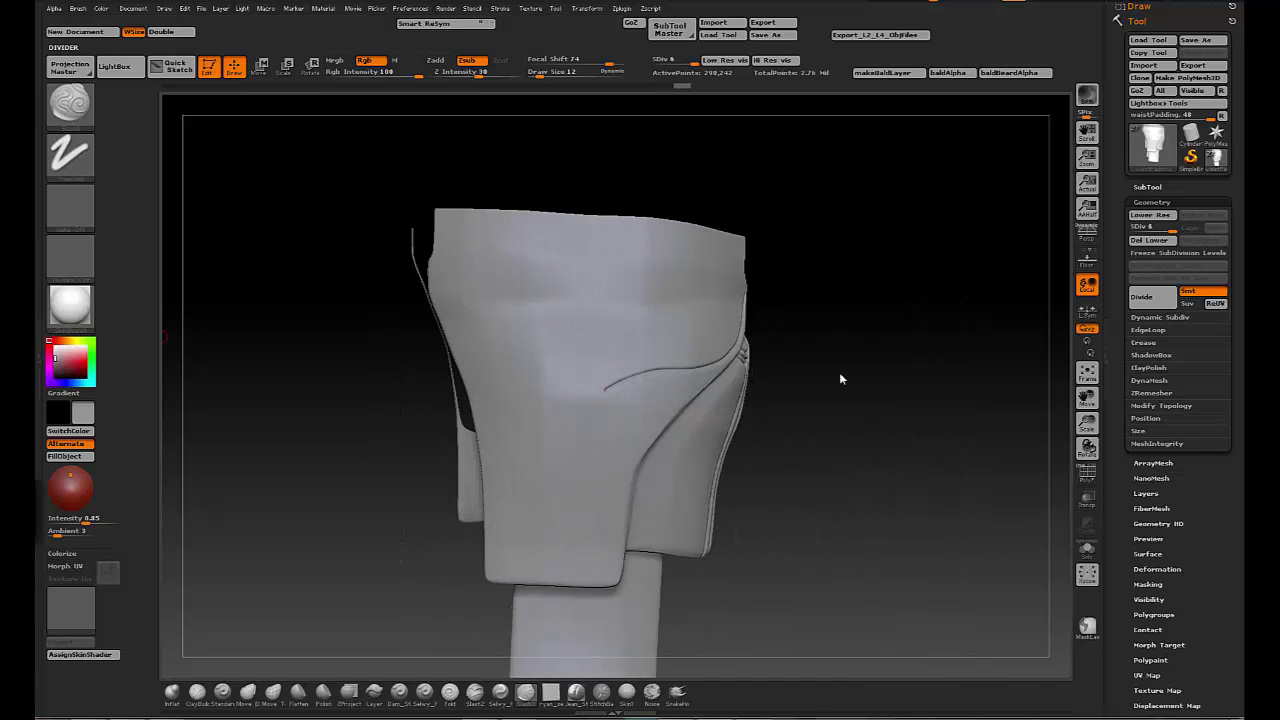
pyautogui.moveTo(607, 375); pyautogui.dragTo(408, 287, button='right')
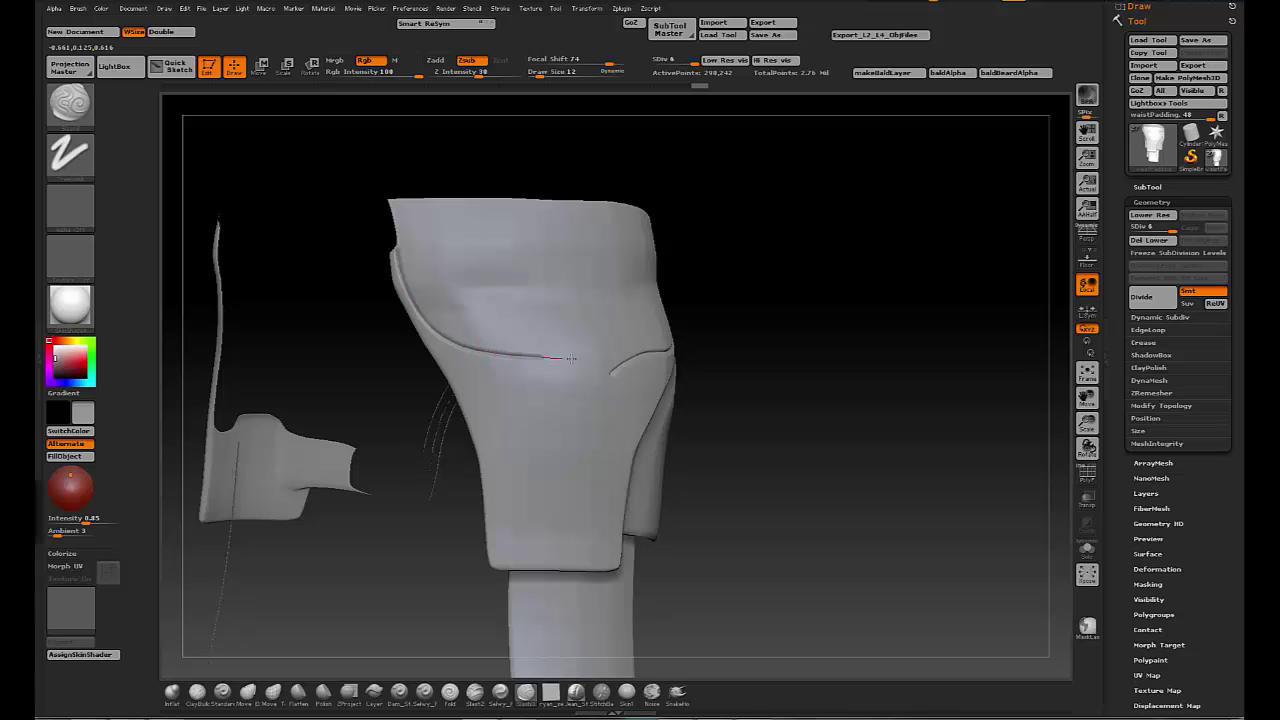
pyautogui.moveTo(774, 364)
pyautogui.mouseDown(button='right')
pyautogui.moveTo(843, 434)
pyautogui.moveTo(396, 288)
pyautogui.mouseUp(button='right')
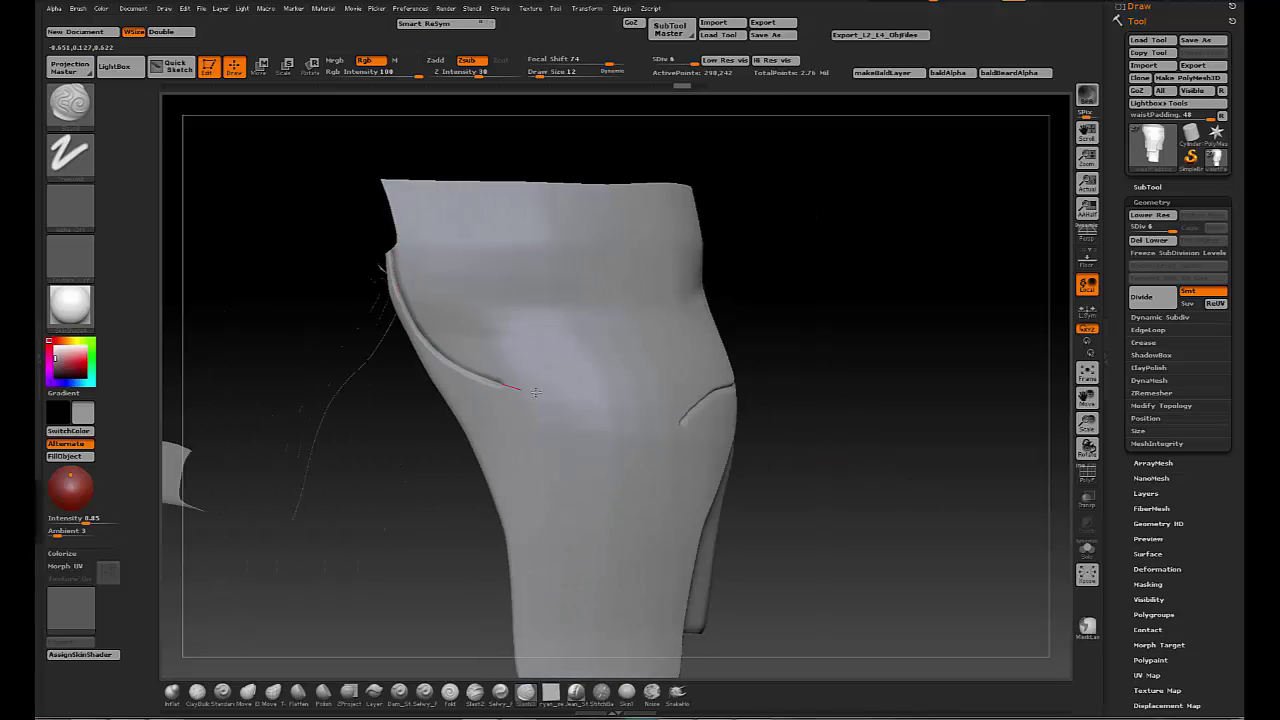
pyautogui.moveTo(696, 440); pyautogui.dragTo(871, 434, button='right')
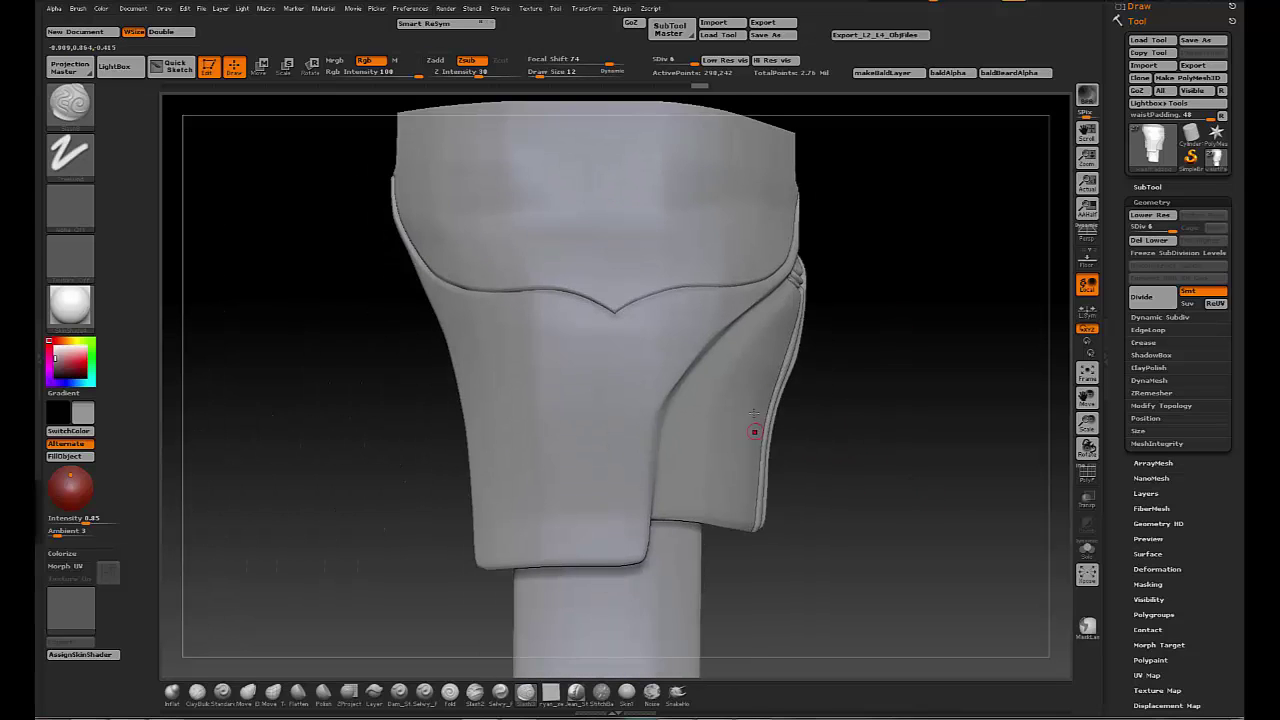
pyautogui.moveTo(751, 431); pyautogui.dragTo(569, 443, button='right')
pyautogui.moveTo(880, 557)
pyautogui.mouseDown(button='right')
pyautogui.moveTo(507, 420)
pyautogui.moveTo(783, 371)
pyautogui.mouseUp(button='right')
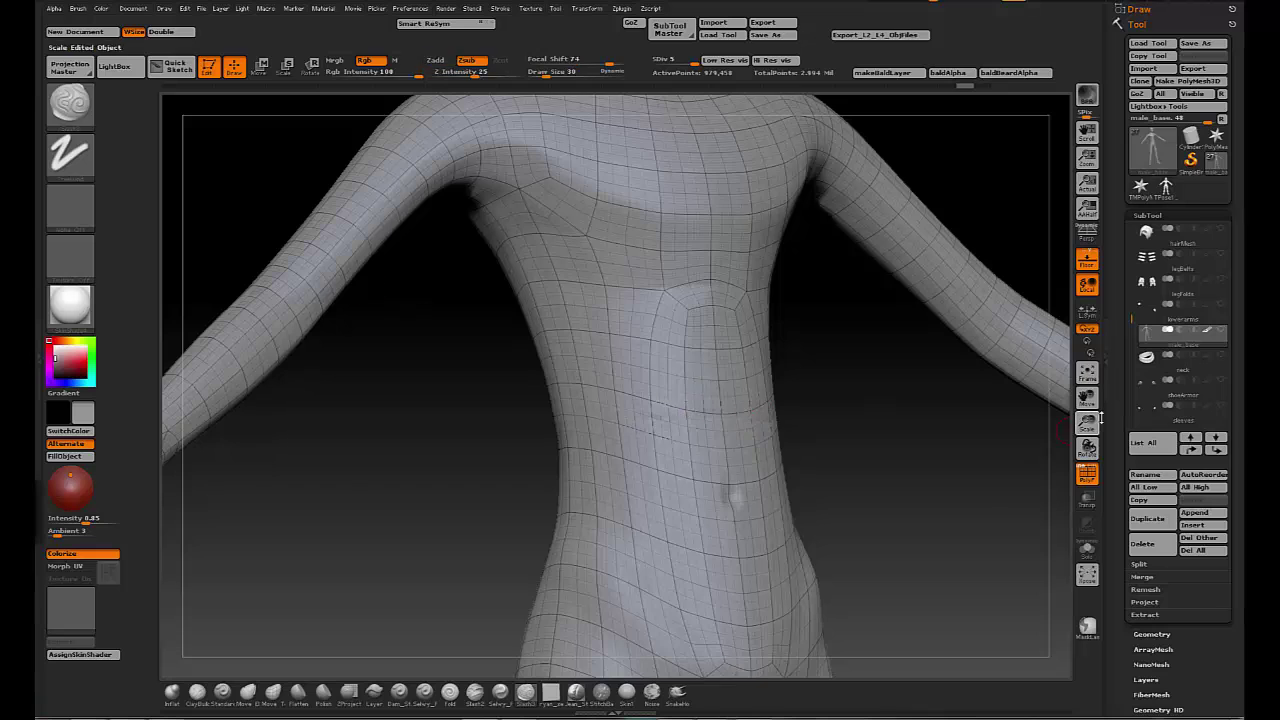
# - Turn off PolyF, carve abdominal grooves down the torso, and undo the last chest stroke
pyautogui.click(1087, 473)
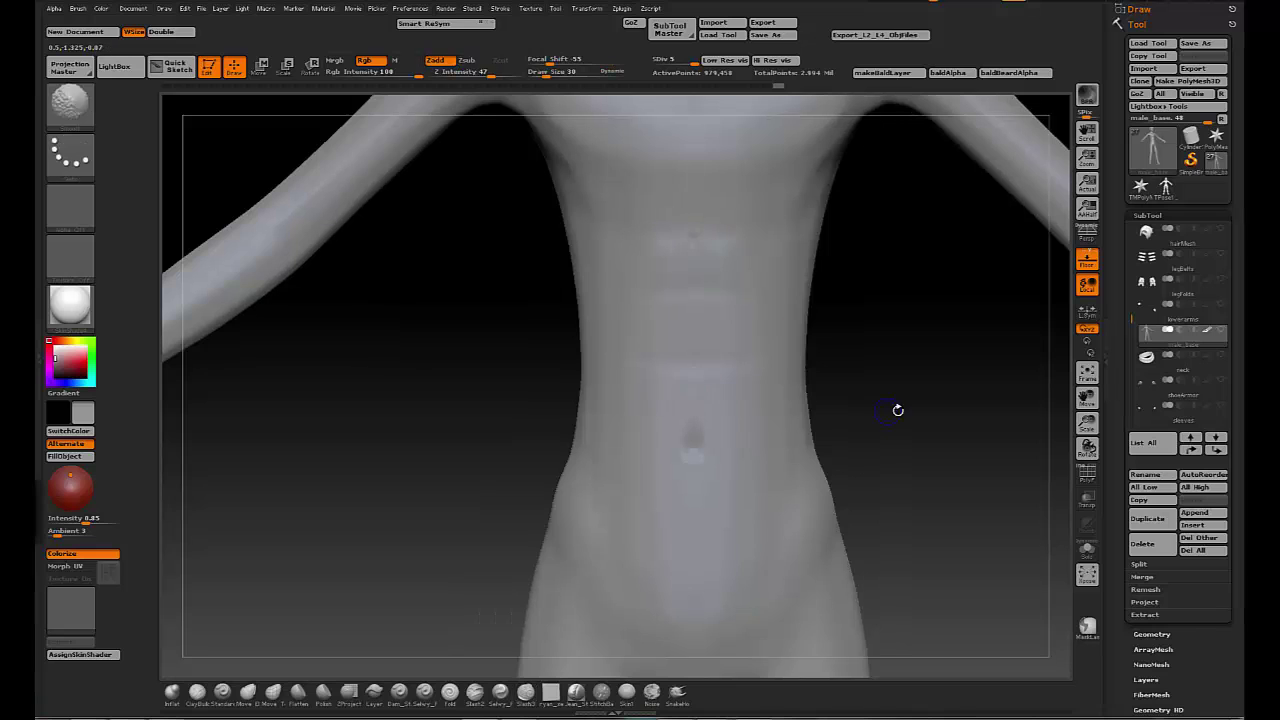
pyautogui.moveTo(640, 398); pyautogui.dragTo(643, 243)
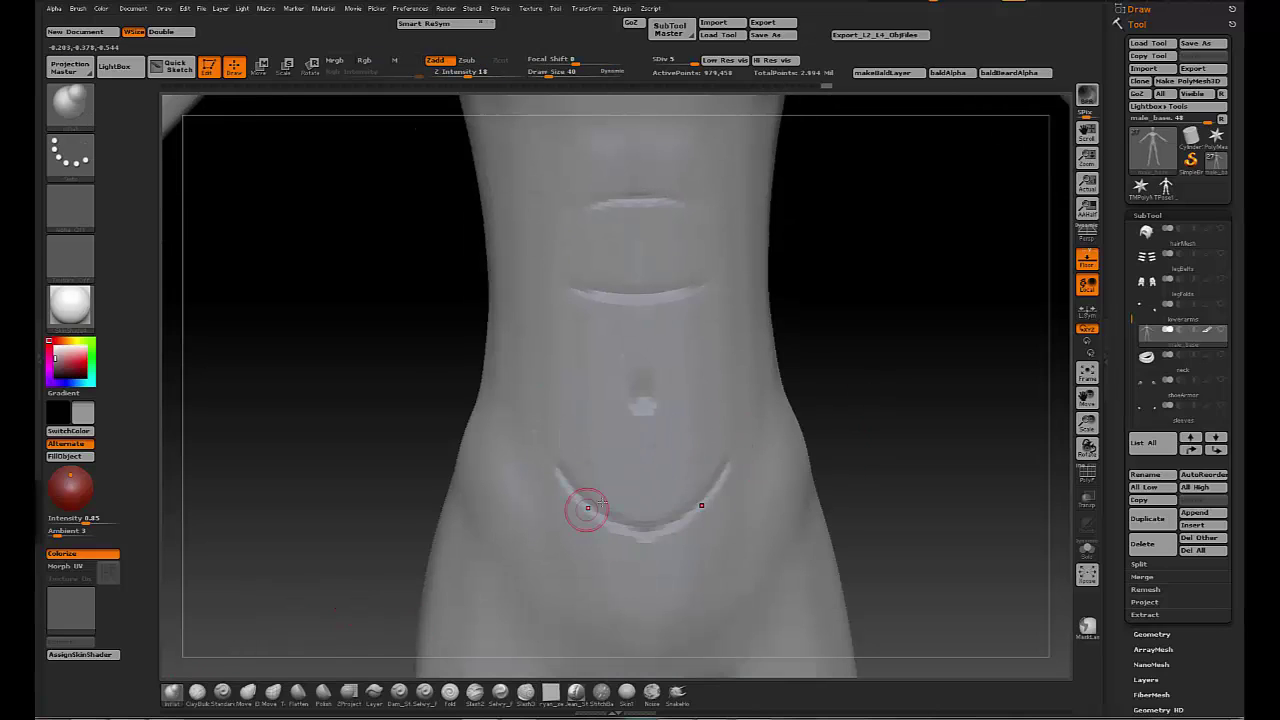
pyautogui.moveTo(545, 423); pyautogui.dragTo(562, 423)
pyautogui.moveTo(590, 235); pyautogui.dragTo(604, 239)
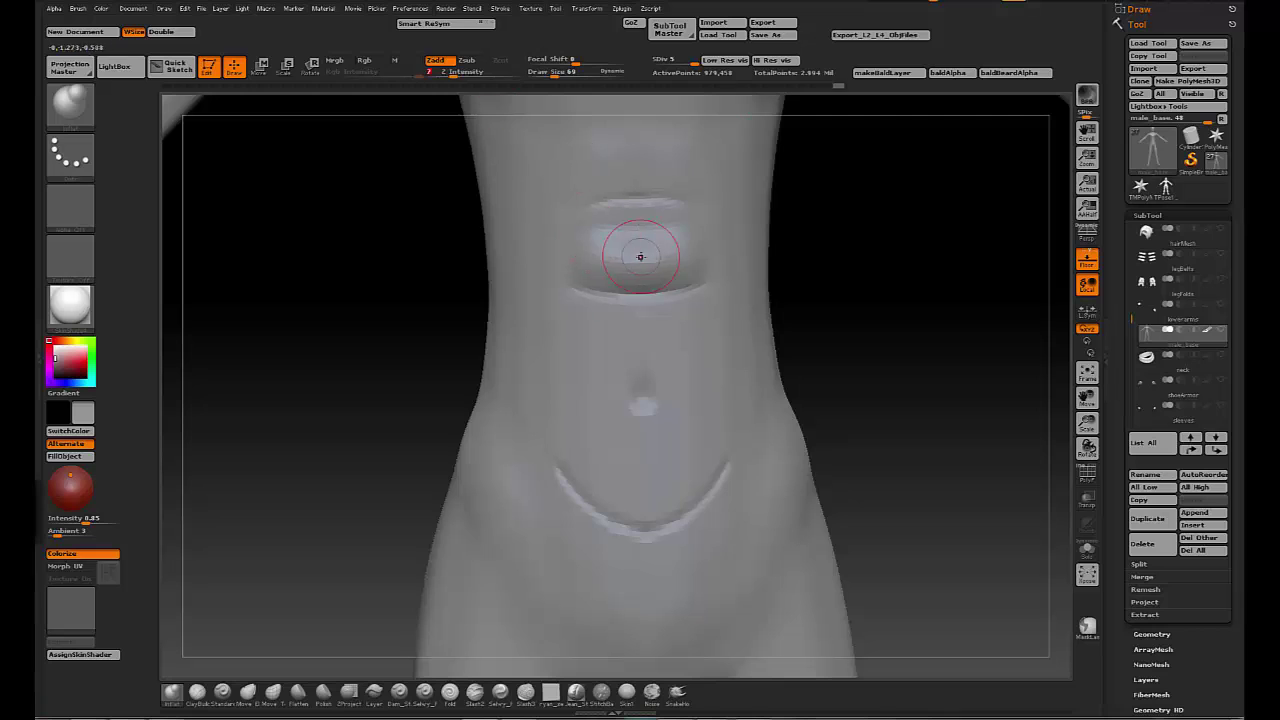
pyautogui.hotkey('ctrl', 'z')
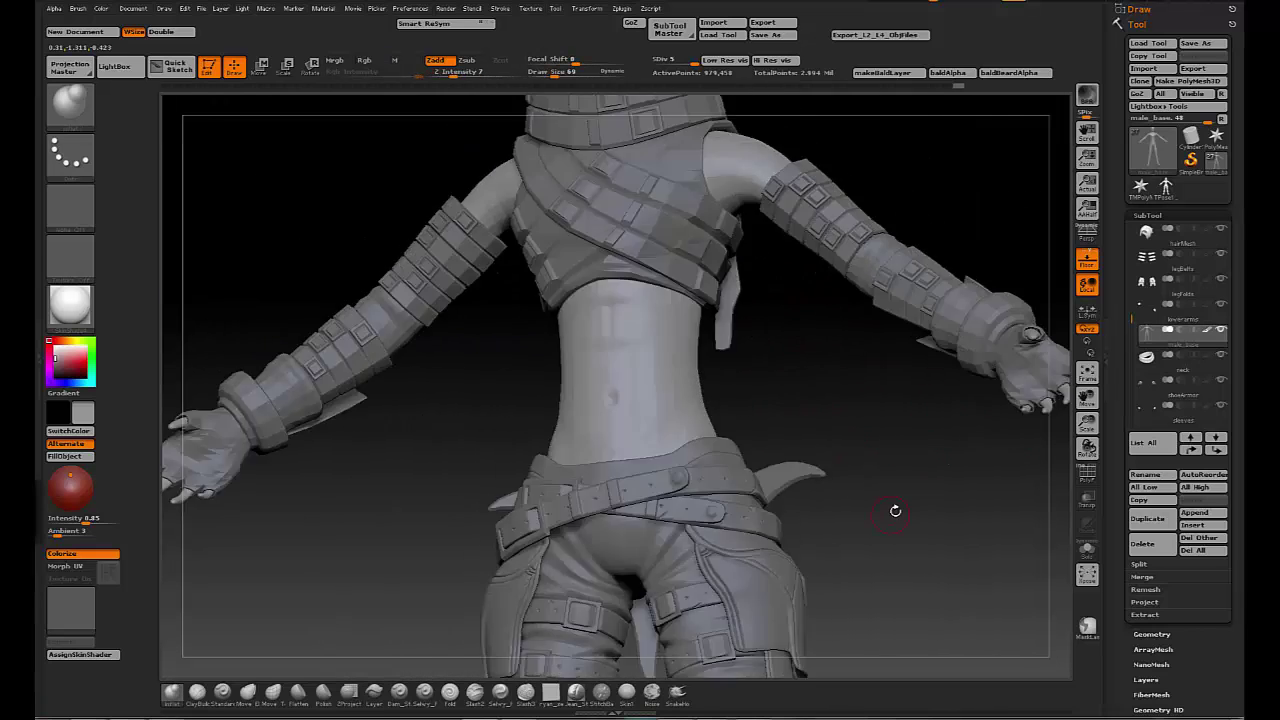
pyautogui.moveTo(895, 511)
pyautogui.keyDown('alt'); pyautogui.mouseDown()
pyautogui.moveTo(803, 417)
pyautogui.moveTo(805, 384)
pyautogui.mouseUp(); pyautogui.keyUp('alt')
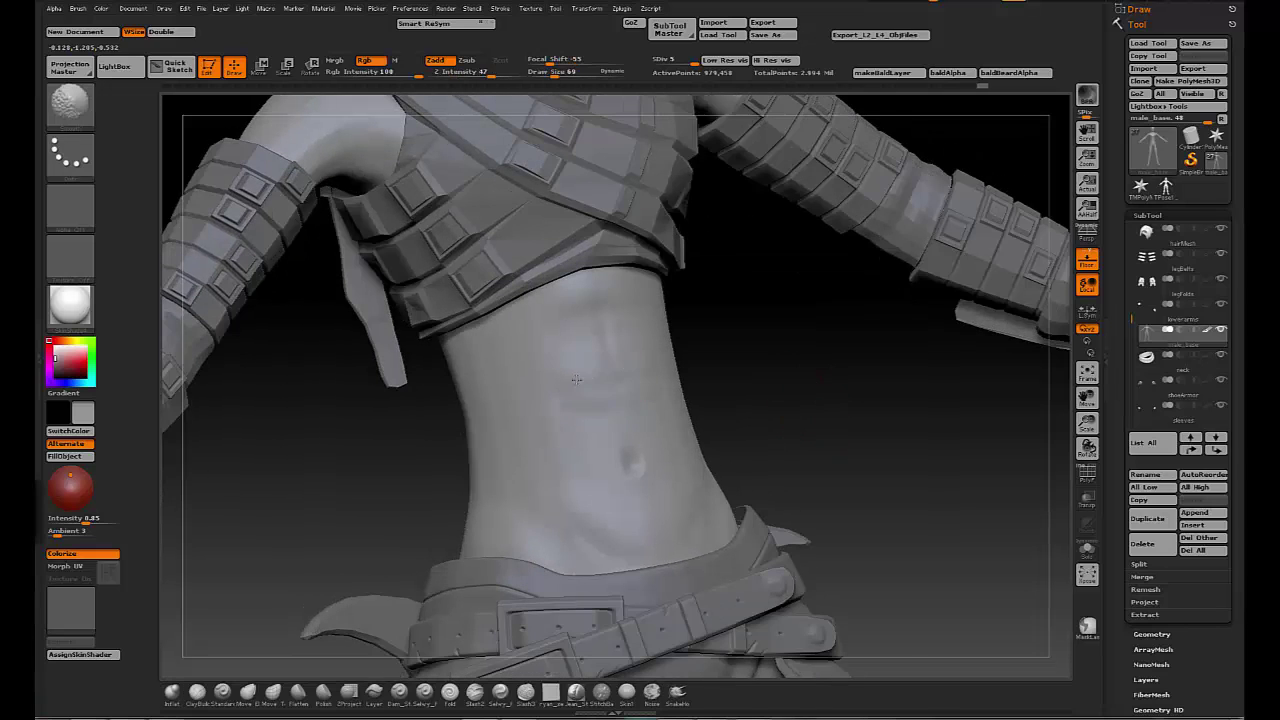
pyautogui.click(500, 691)
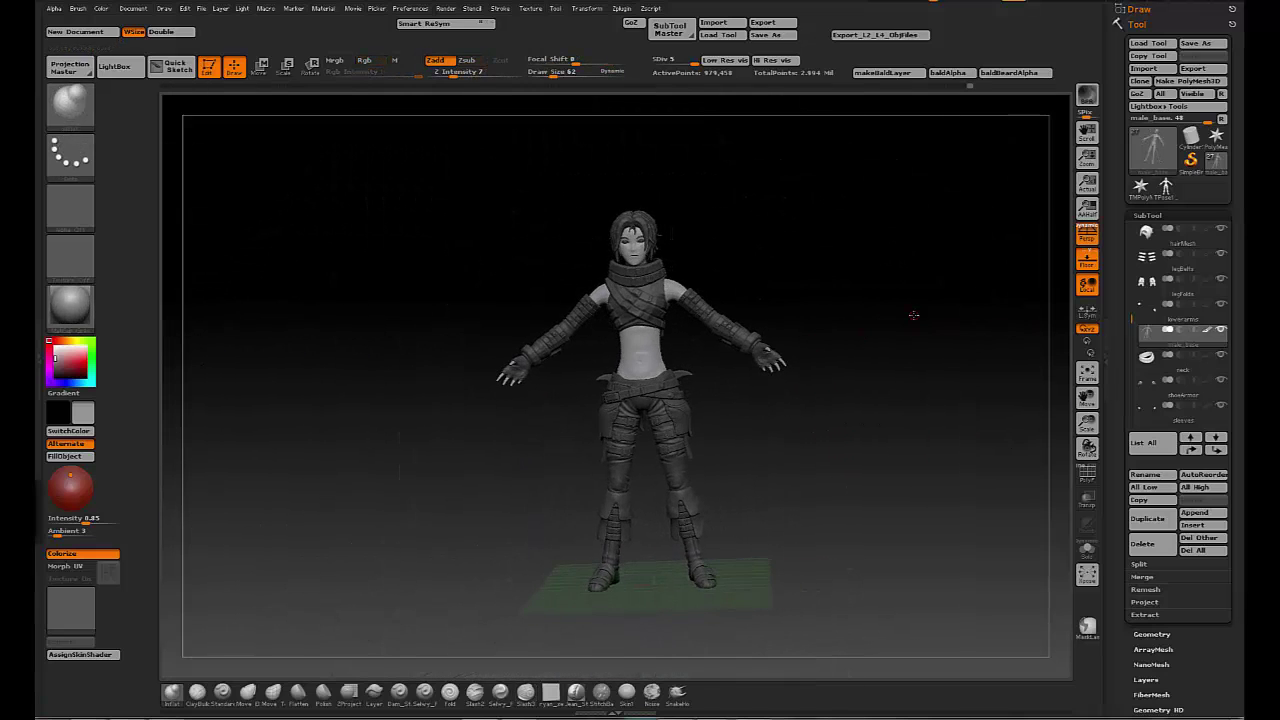
pyautogui.moveTo(913, 315)
pyautogui.mouseDown()
pyautogui.moveTo(920, 323)
pyautogui.moveTo(818, 323)
pyautogui.mouseUp()
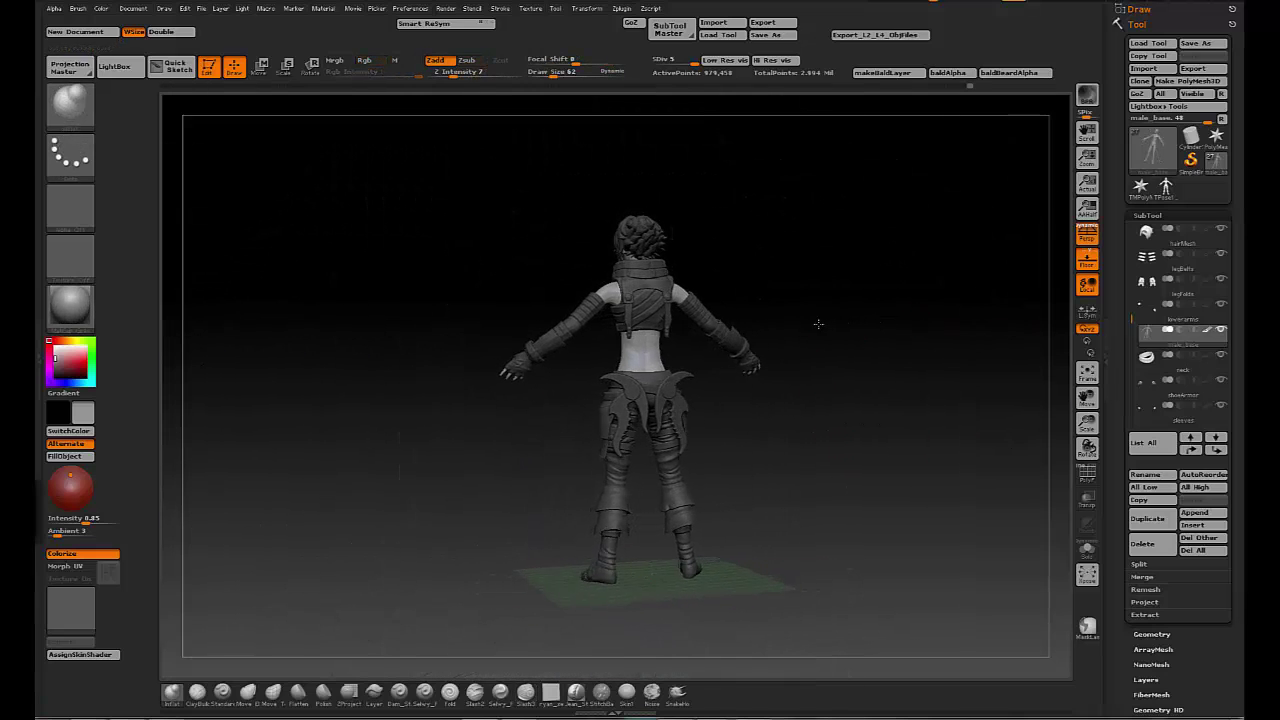
pyautogui.moveTo(920, 323)
pyautogui.mouseDown()
pyautogui.moveTo(803, 334)
pyautogui.moveTo(829, 457)
pyautogui.moveTo(1060, 328)
pyautogui.mouseUp()
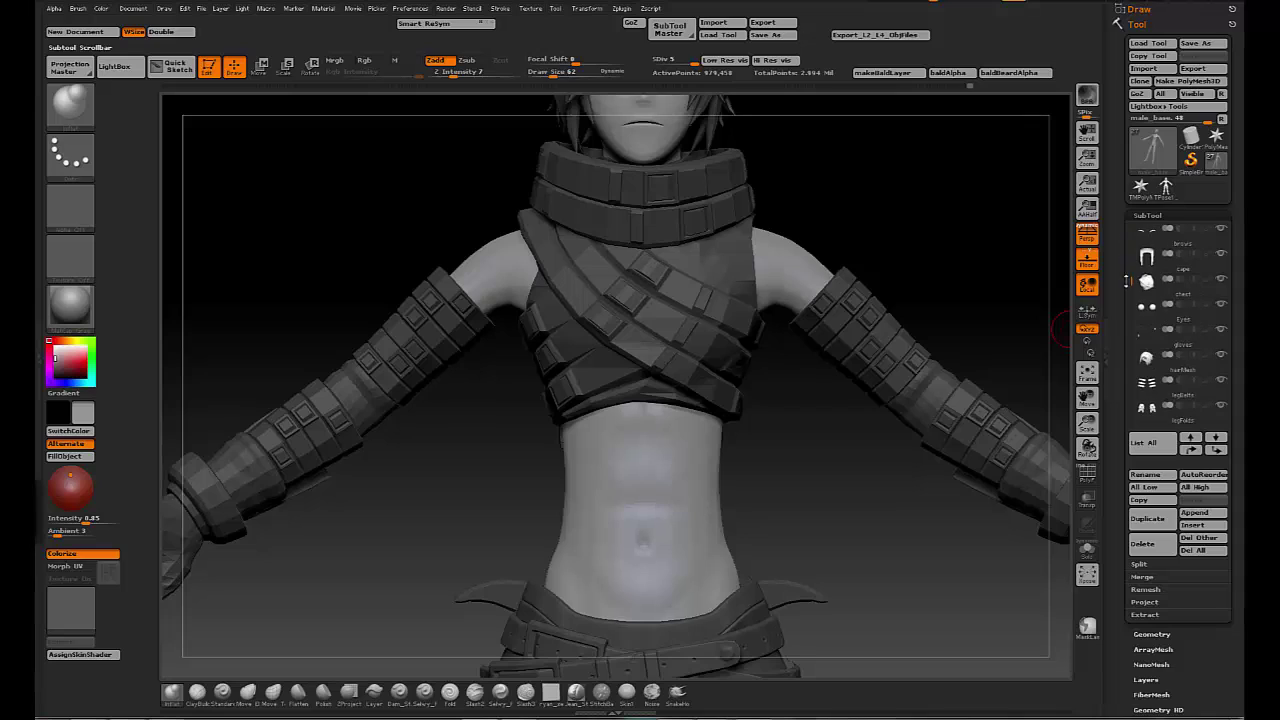
# - Select the chest subtool and carve diagonal fabric creases near the neck and shoulder
pyautogui.click(1127, 282)
pyautogui.moveTo(986, 266); pyautogui.dragTo(545, 103)
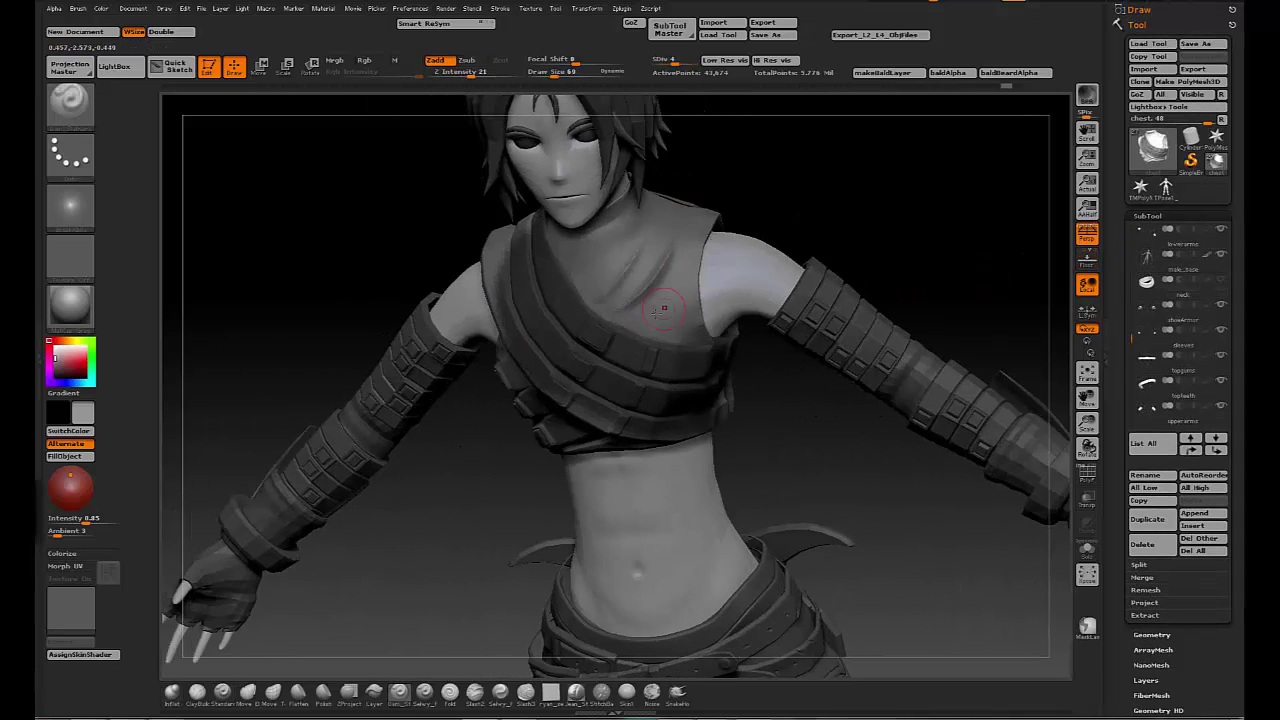
pyautogui.moveTo(664, 309); pyautogui.dragTo(846, 211)
pyautogui.keyDown('alt'); pyautogui.moveTo(771, 200); pyautogui.dragTo(758, 320); pyautogui.keyUp('alt')
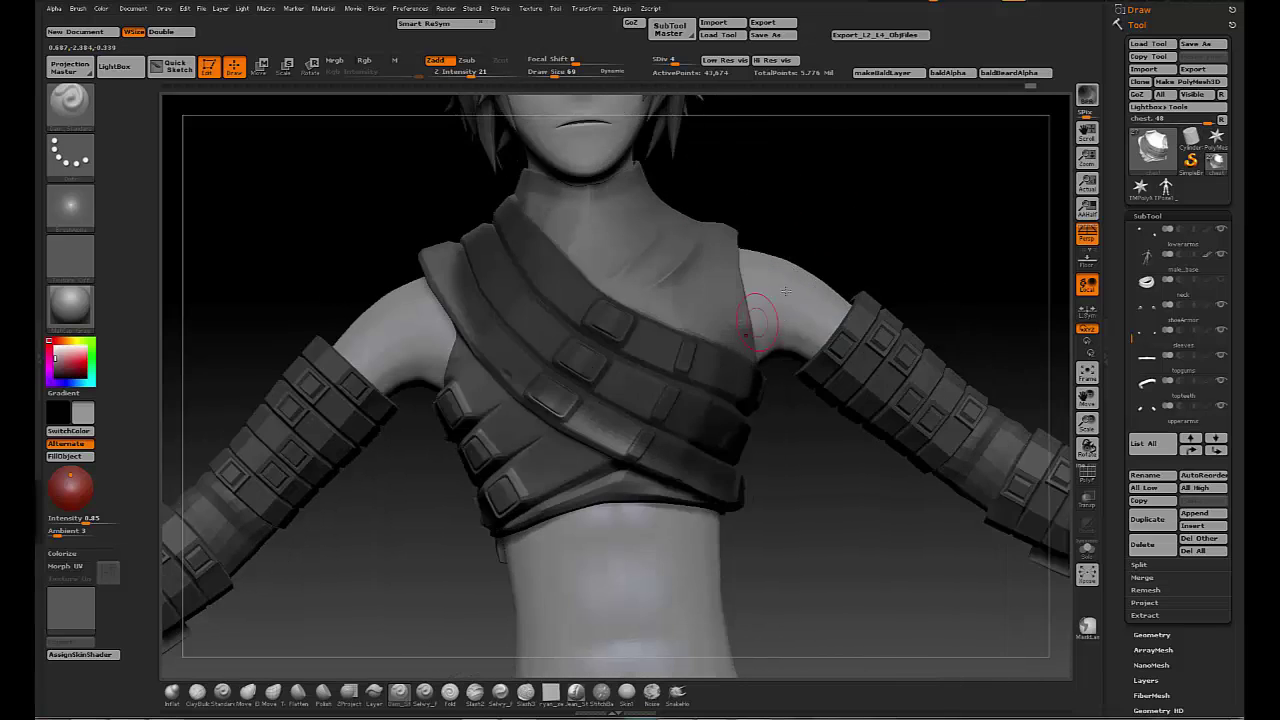
pyautogui.moveTo(960, 236); pyautogui.dragTo(732, 345)
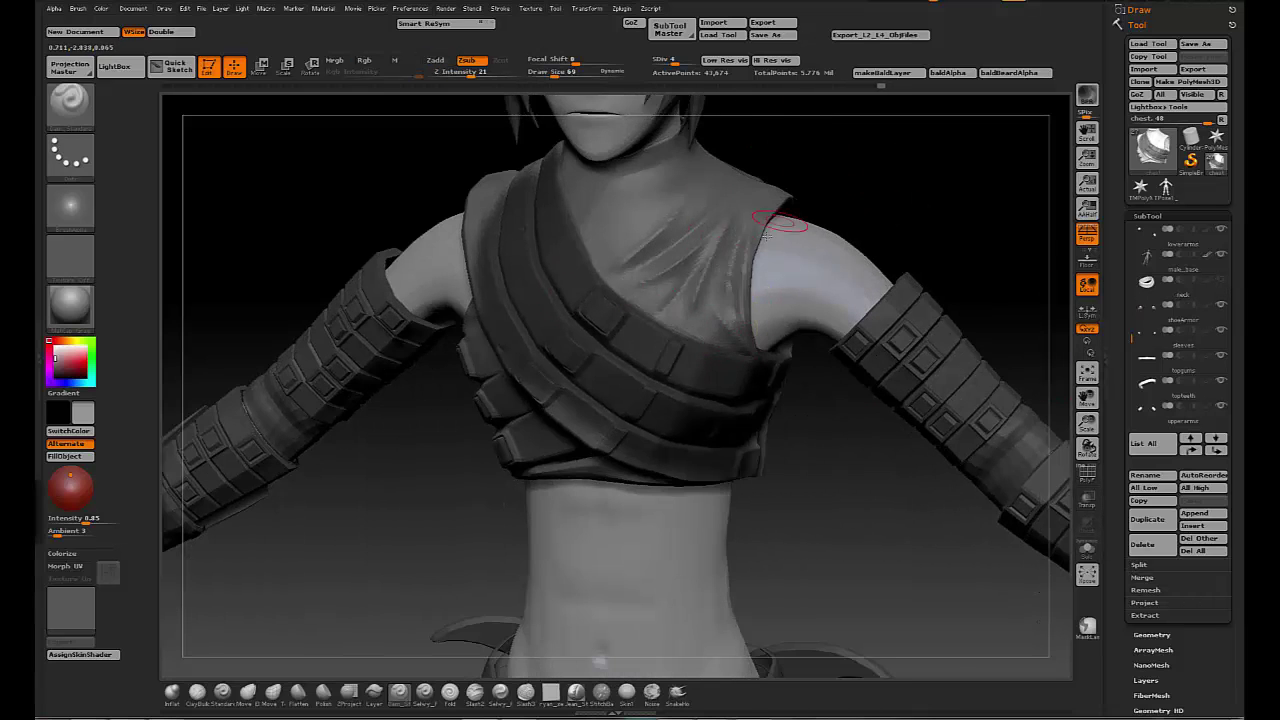
pyautogui.moveTo(957, 209); pyautogui.dragTo(823, 197)
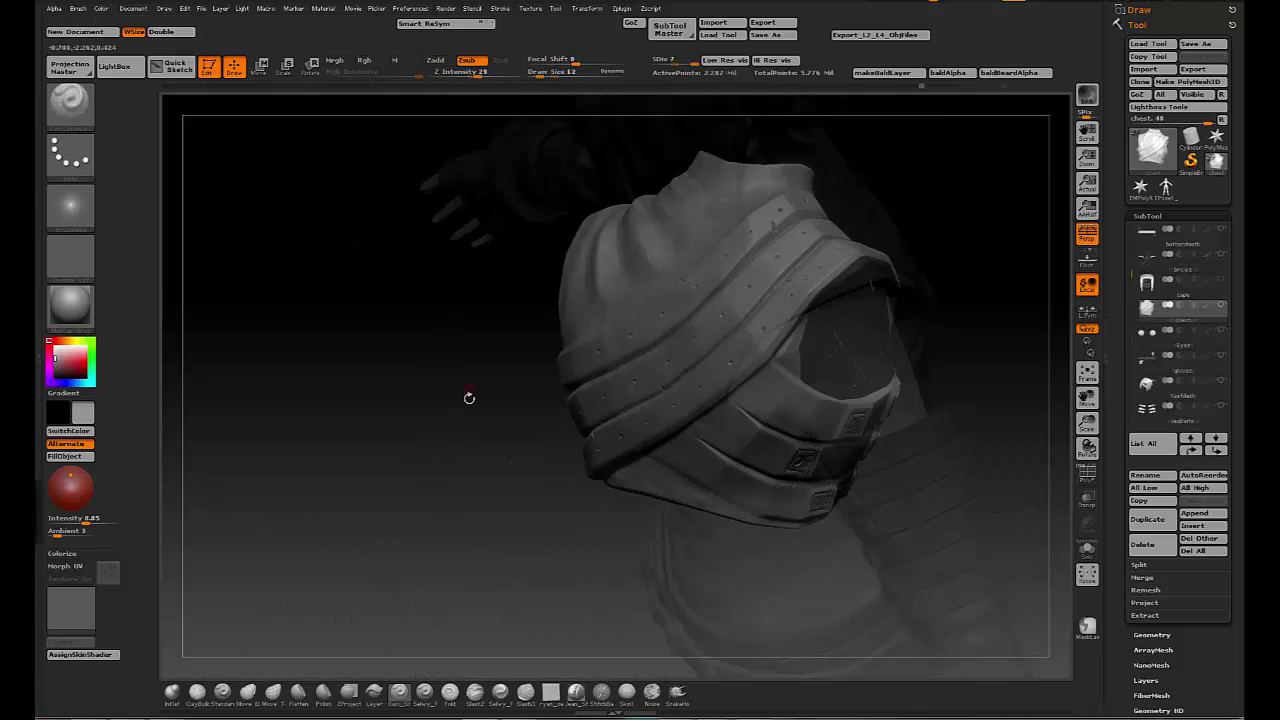
# - Rotate the soloed chest armor to inspect its front, side and underside
pyautogui.moveTo(627, 540); pyautogui.dragTo(659, 443, button='right')
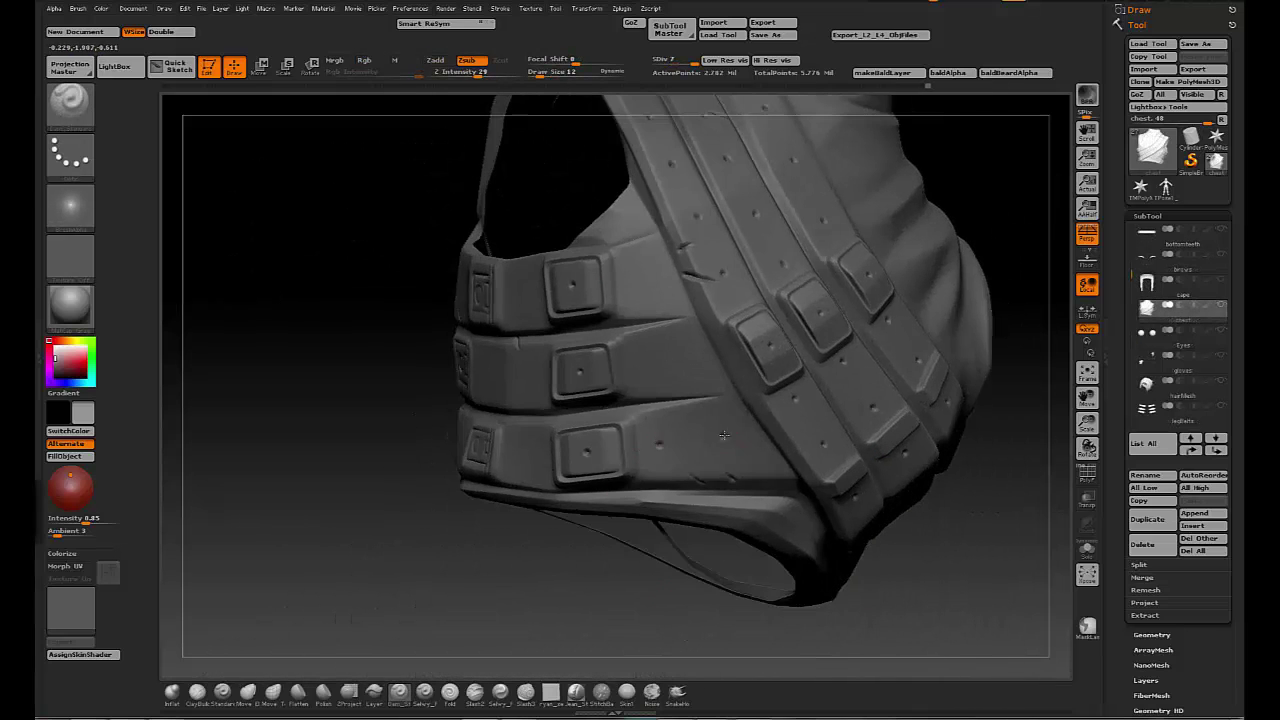
pyautogui.moveTo(631, 277); pyautogui.dragTo(501, 312, button='right')
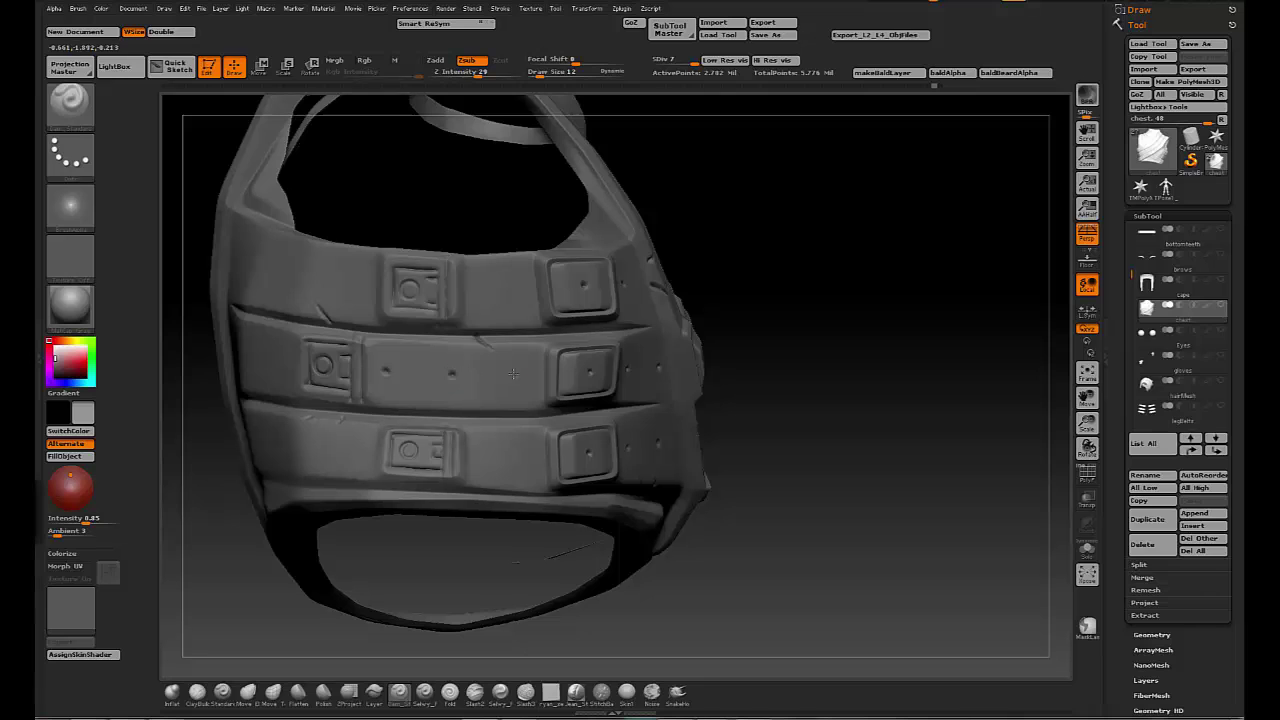
pyautogui.moveTo(491, 286)
pyautogui.mouseDown(button='right')
pyautogui.moveTo(809, 423)
pyautogui.moveTo(779, 350)
pyautogui.mouseUp(button='right')
pyautogui.moveTo(521, 433); pyautogui.dragTo(527, 281, button='right')
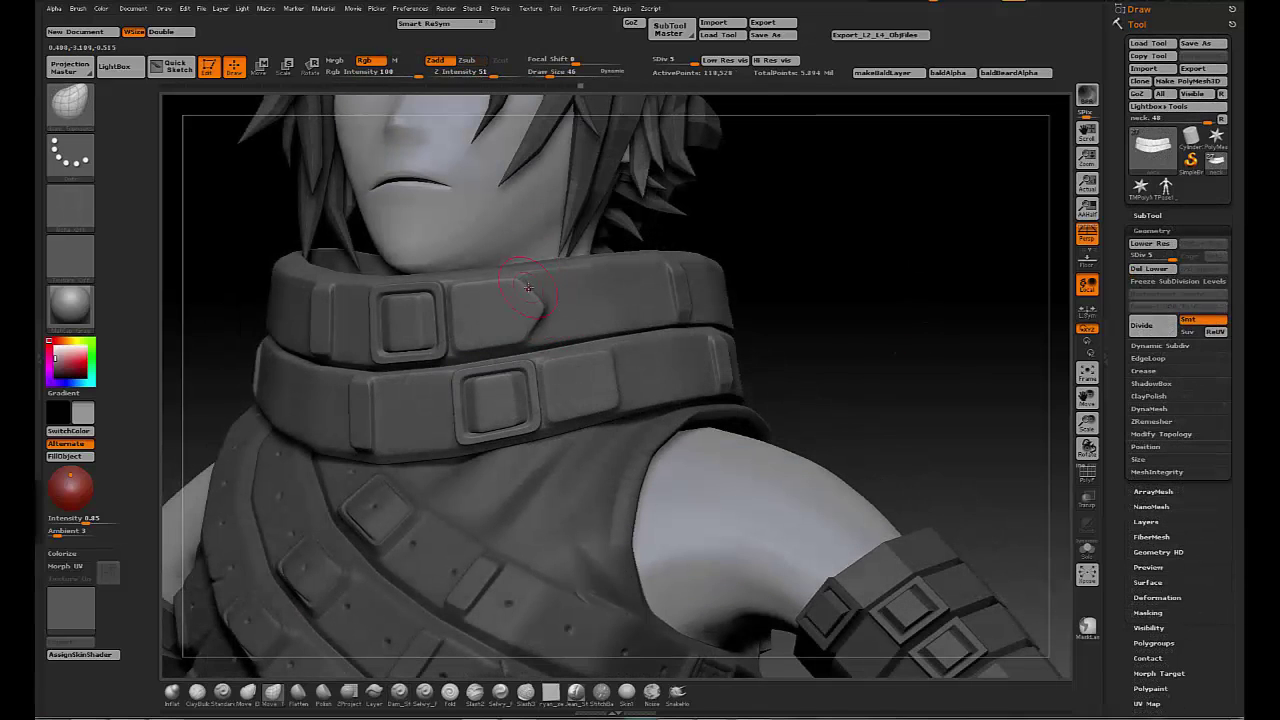
# - Orbit from the character's side around to the back shoulder, showing the neck armour and strap
pyautogui.moveTo(815, 248); pyautogui.dragTo(631, 388)
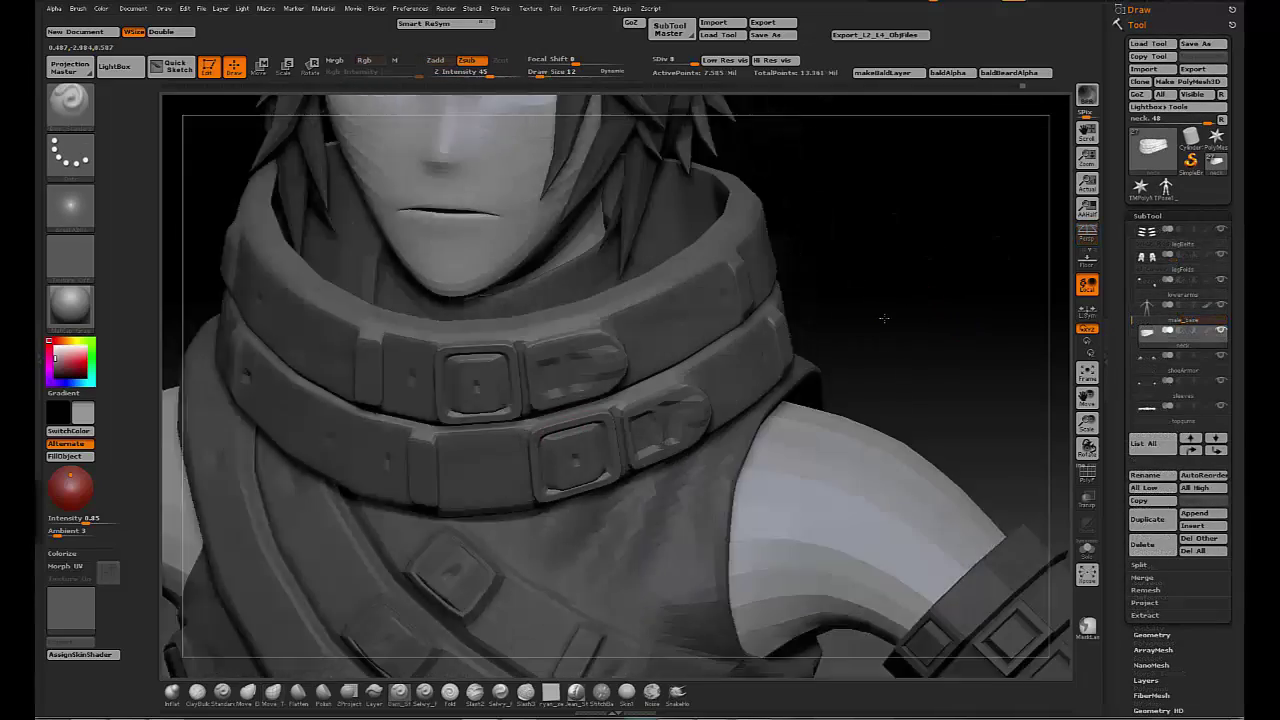
pyautogui.moveTo(884, 318)
pyautogui.mouseDown()
pyautogui.moveTo(977, 249)
pyautogui.moveTo(829, 194)
pyautogui.mouseUp()
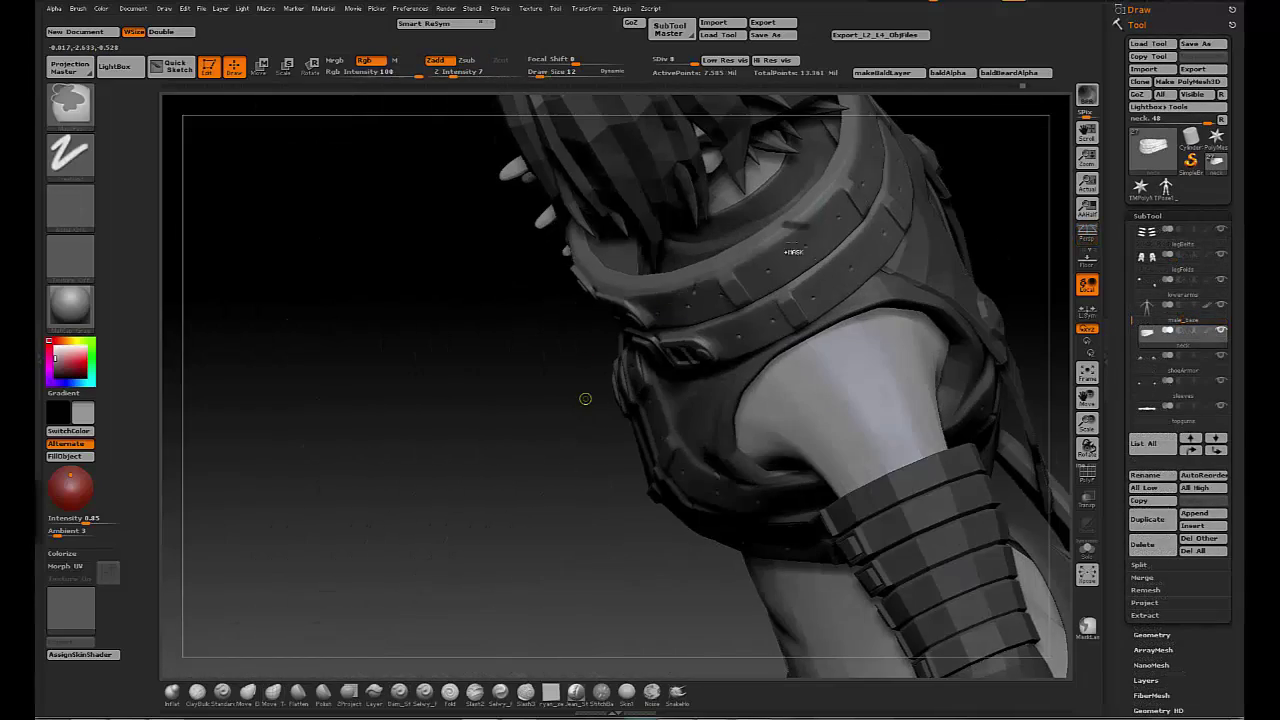
# - Orbit past the back of the shoulder and arm around to face the collar and chest
pyautogui.moveTo(586, 397); pyautogui.dragTo(584, 437)
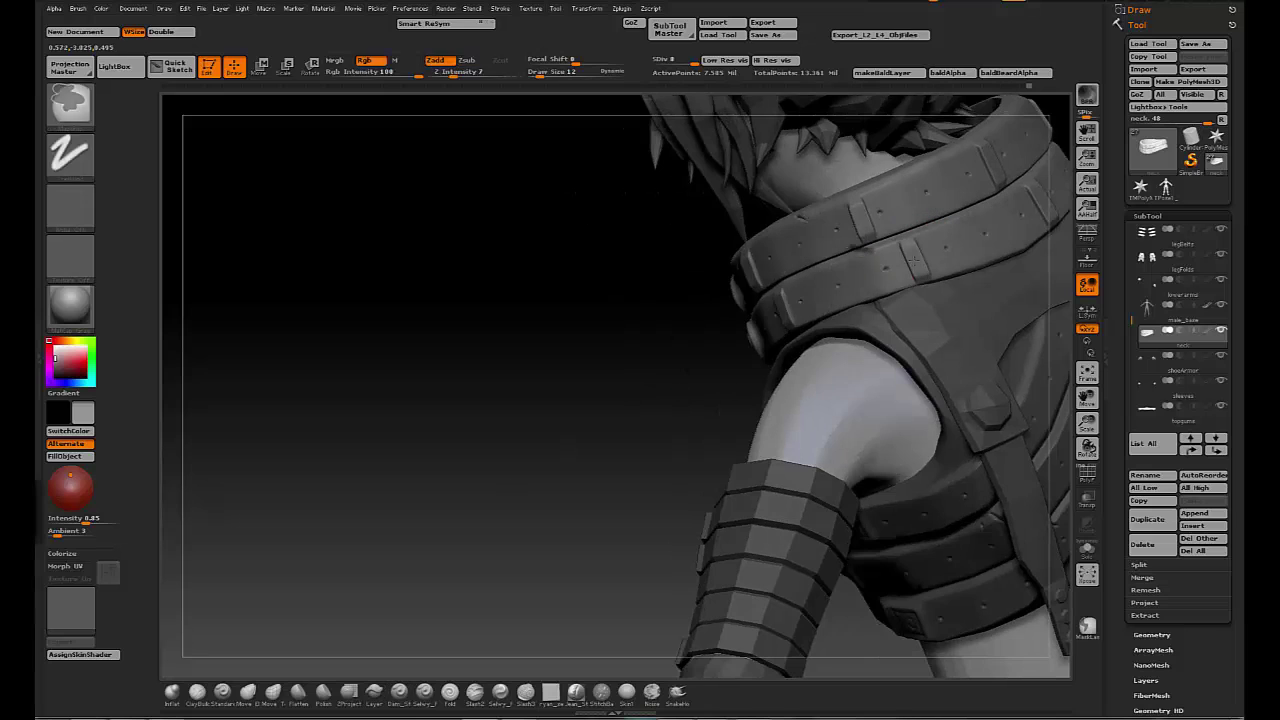
pyautogui.moveTo(941, 252)
pyautogui.mouseDown()
pyautogui.moveTo(814, 263)
pyautogui.moveTo(737, 300)
pyautogui.moveTo(1028, 168)
pyautogui.moveTo(815, 287)
pyautogui.moveTo(1000, 214)
pyautogui.moveTo(722, 227)
pyautogui.moveTo(889, 254)
pyautogui.moveTo(949, 194)
pyautogui.moveTo(806, 216)
pyautogui.moveTo(529, 331)
pyautogui.moveTo(800, 243)
pyautogui.moveTo(486, 283)
pyautogui.moveTo(564, 285)
pyautogui.moveTo(951, 423)
pyautogui.moveTo(737, 380)
pyautogui.moveTo(1009, 340)
pyautogui.moveTo(1014, 306)
pyautogui.moveTo(614, 323)
pyautogui.mouseUp()
pyautogui.moveTo(951, 320); pyautogui.dragTo(601, 327)
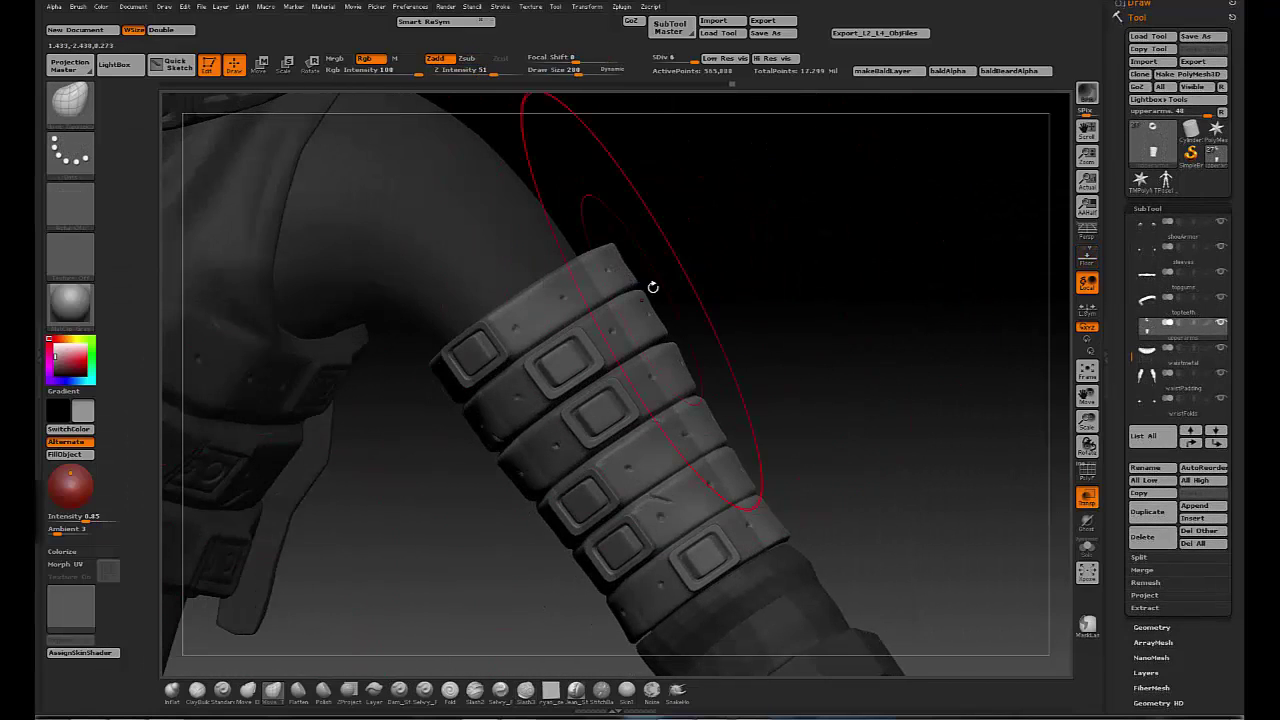
# - Orbit around the armoured forearm, tilting the arm guard upright and centring it beside the shoulder strap
pyautogui.moveTo(616, 248)
pyautogui.mouseDown()
pyautogui.moveTo(462, 367)
pyautogui.moveTo(587, 467)
pyautogui.moveTo(451, 387)
pyautogui.mouseUp()
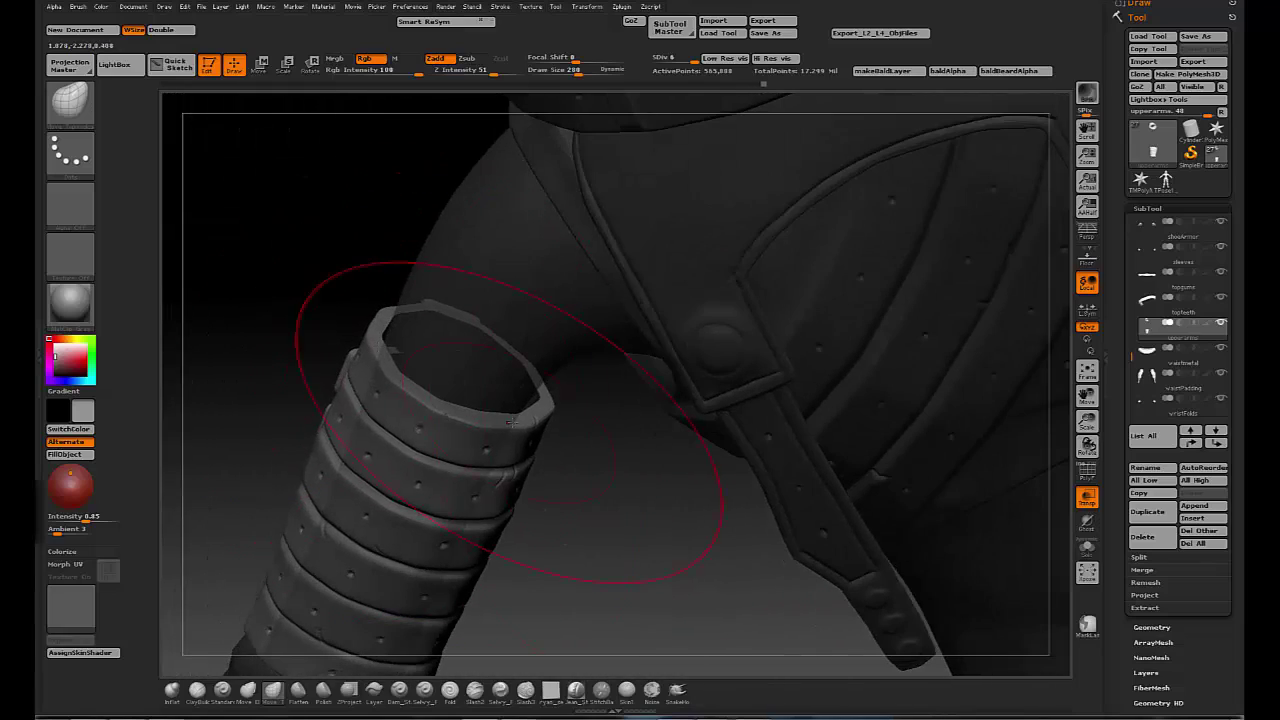
pyautogui.moveTo(511, 422); pyautogui.dragTo(536, 507)
pyautogui.moveTo(357, 490)
pyautogui.mouseDown()
pyautogui.moveTo(249, 237)
pyautogui.moveTo(502, 412)
pyautogui.mouseUp()
pyautogui.moveTo(300, 343); pyautogui.dragTo(290, 462)
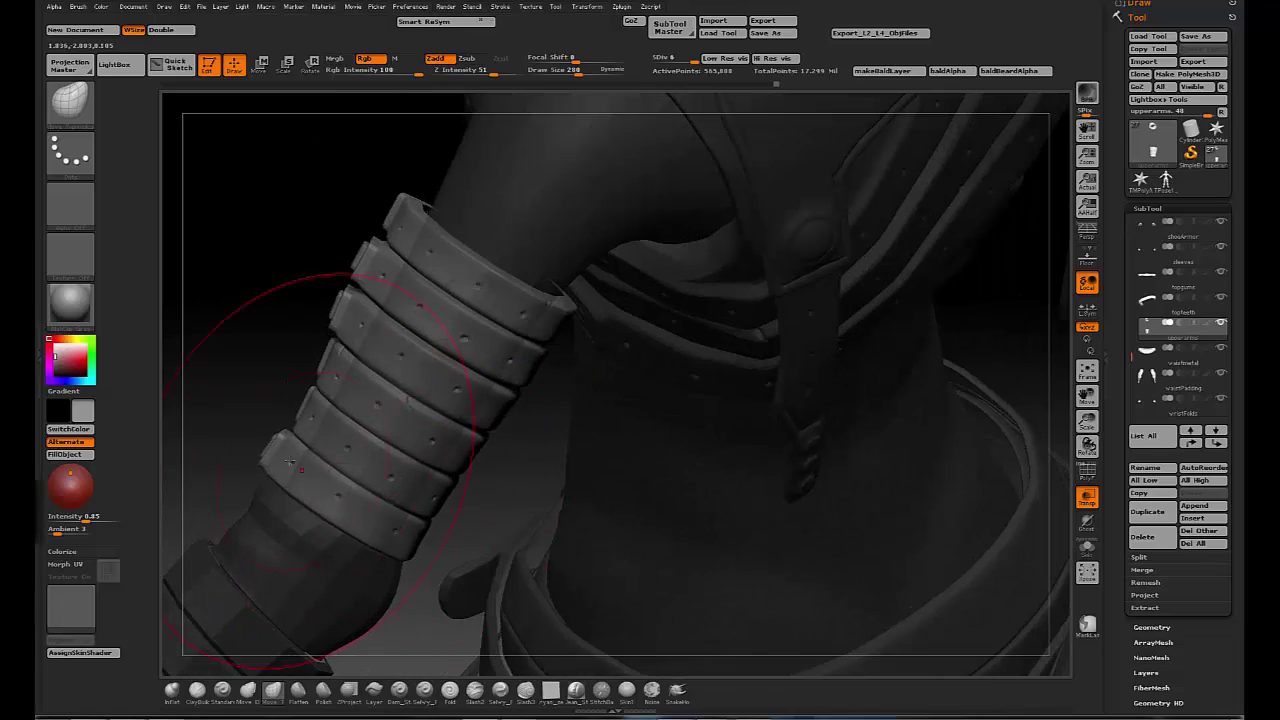
pyautogui.moveTo(253, 419)
pyautogui.mouseDown()
pyautogui.moveTo(586, 503)
pyautogui.moveTo(543, 429)
pyautogui.moveTo(409, 300)
pyautogui.moveTo(314, 277)
pyautogui.moveTo(846, 270)
pyautogui.mouseUp()
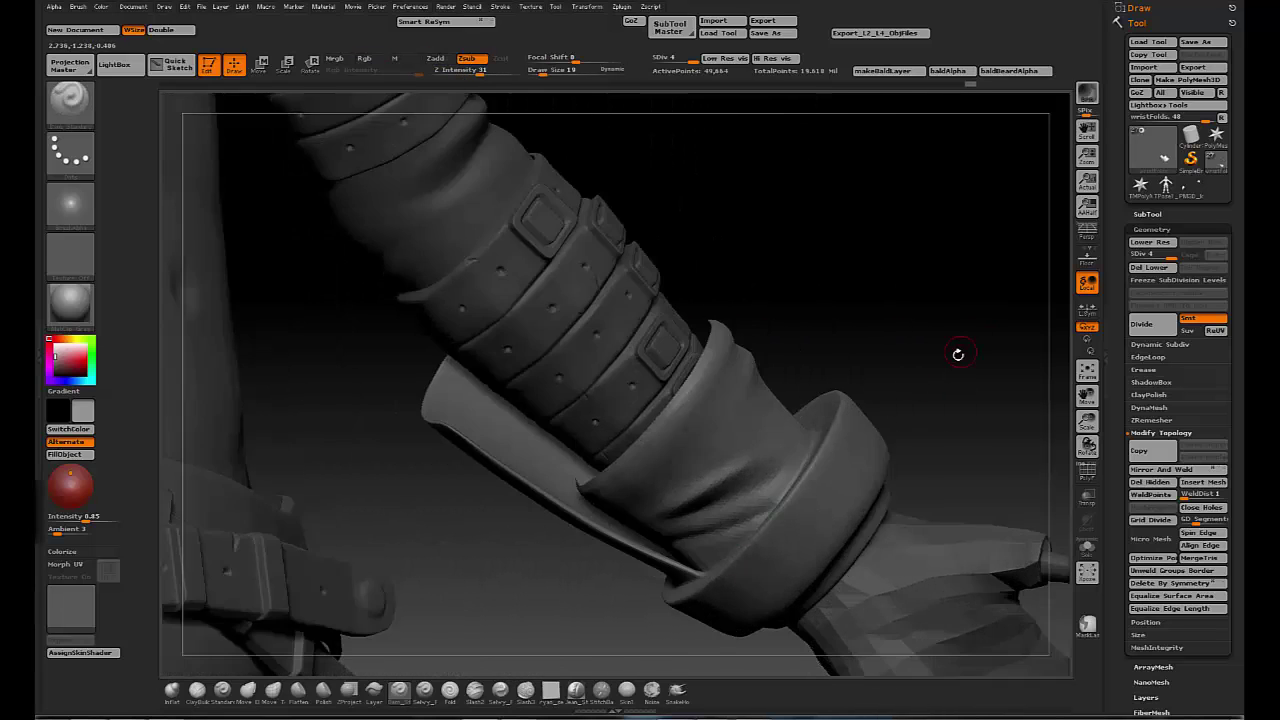
# - Rotate past the wrist cuff and zoom in close on the gloved hand, then adjust the brush
pyautogui.moveTo(958, 354); pyautogui.dragTo(797, 494)
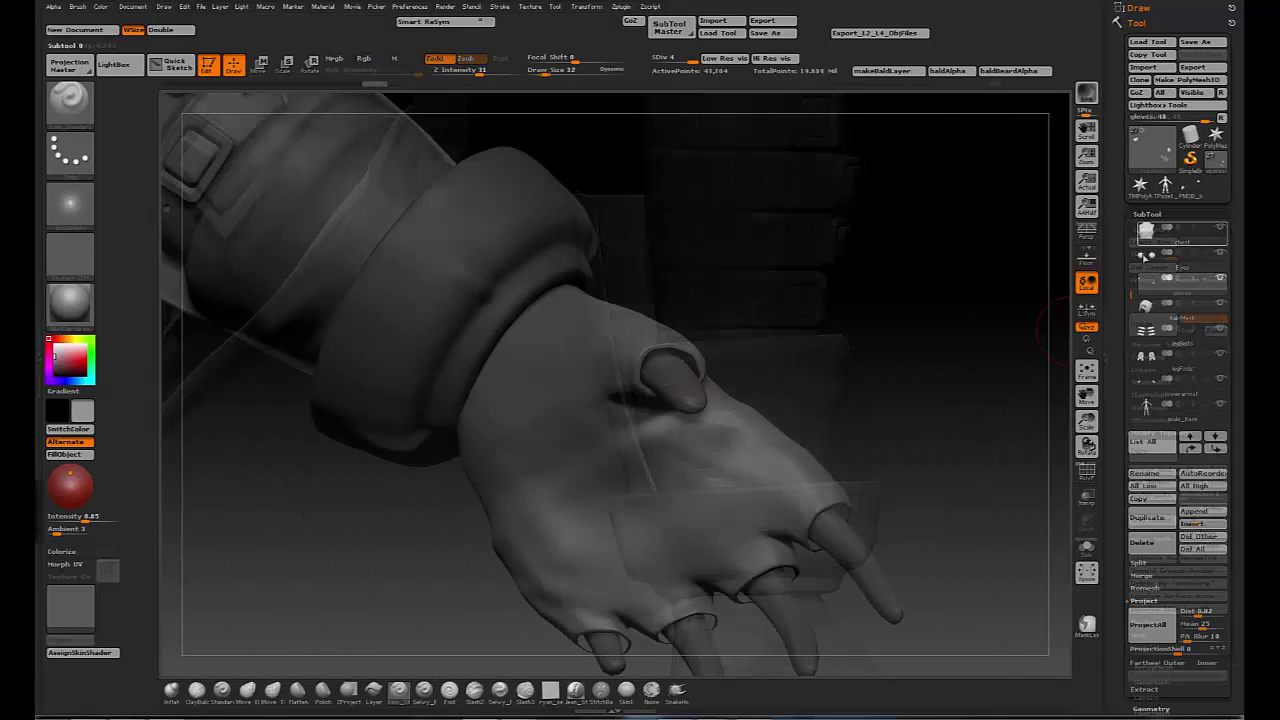
pyautogui.moveTo(915, 366)
pyautogui.keyDown('alt'); pyautogui.mouseDown()
pyautogui.moveTo(825, 274)
pyautogui.moveTo(729, 343)
pyautogui.moveTo(886, 257)
pyautogui.moveTo(586, 114)
pyautogui.moveTo(759, 205)
pyautogui.moveTo(1043, 251)
pyautogui.moveTo(736, 317)
pyautogui.moveTo(820, 306)
pyautogui.moveTo(406, 543)
pyautogui.mouseUp(); pyautogui.keyUp('alt')
pyautogui.press('s')
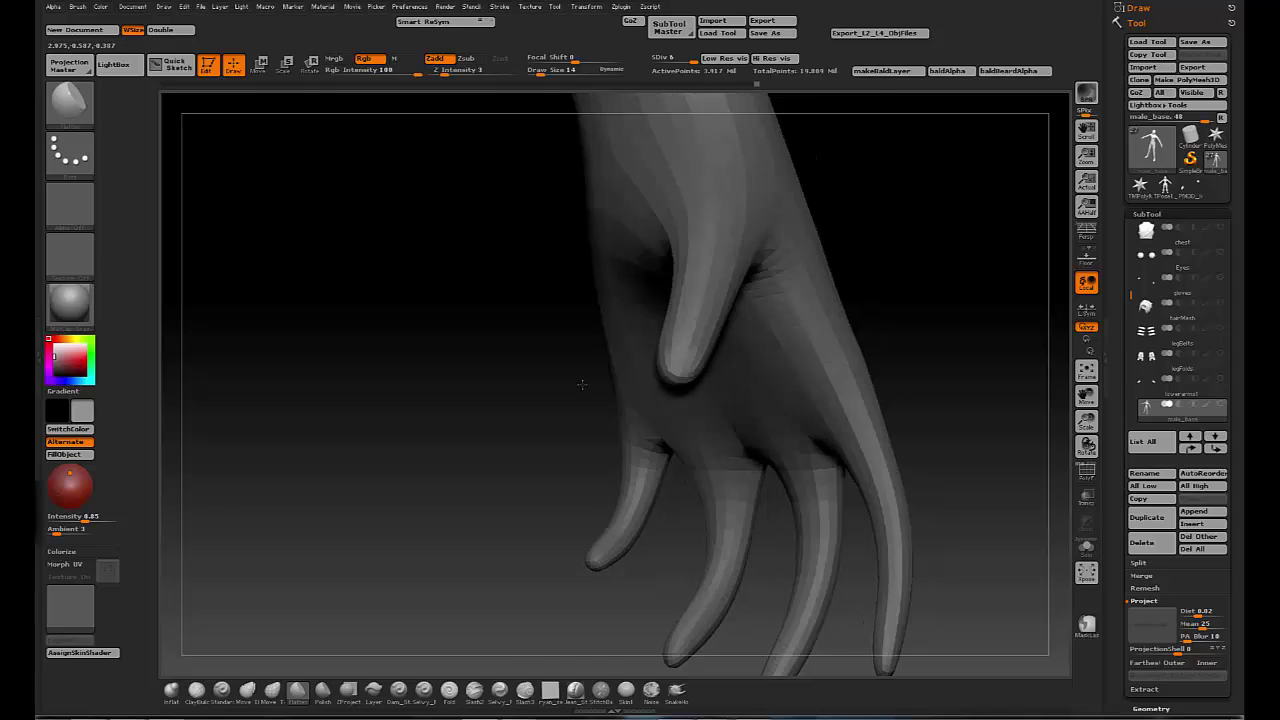
# - Select the Move brush, size it, and frame the bare fingers, forearm and hand
pyautogui.moveTo(677, 352)
pyautogui.mouseDown()
pyautogui.moveTo(846, 314)
pyautogui.moveTo(664, 310)
pyautogui.moveTo(911, 286)
pyautogui.moveTo(251, 657)
pyautogui.mouseUp()
pyautogui.click(272, 689)
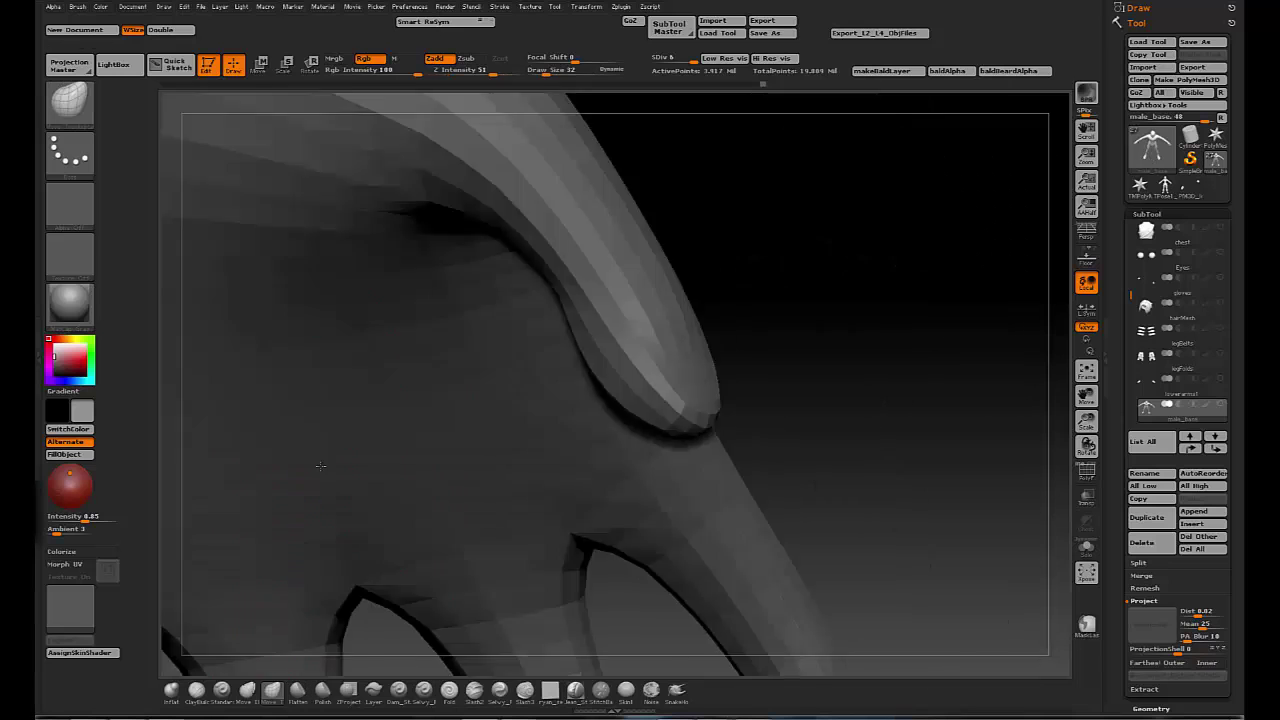
pyautogui.moveTo(320, 465); pyautogui.dragTo(614, 414)
pyautogui.press('s')
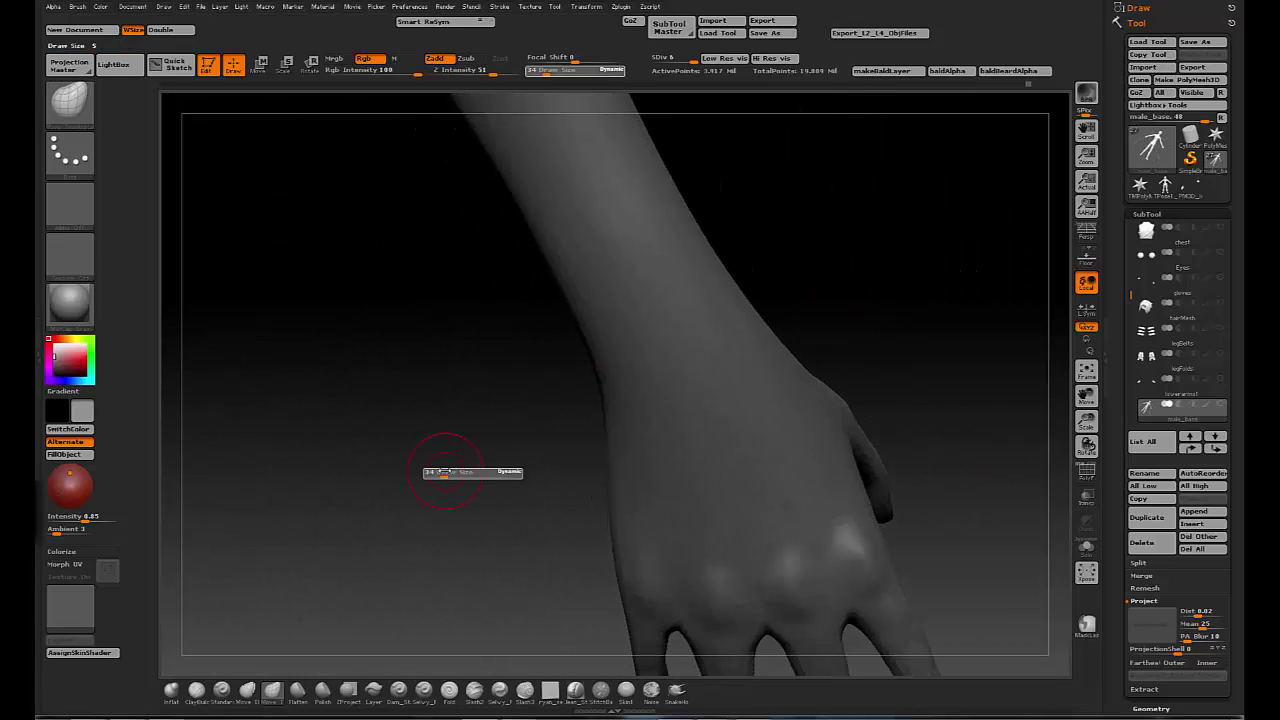
pyautogui.moveTo(421, 469)
pyautogui.mouseDown()
pyautogui.moveTo(706, 300)
pyautogui.moveTo(809, 331)
pyautogui.moveTo(860, 300)
pyautogui.moveTo(818, 336)
pyautogui.mouseUp()
pyautogui.moveTo(728, 303); pyautogui.dragTo(656, 428)
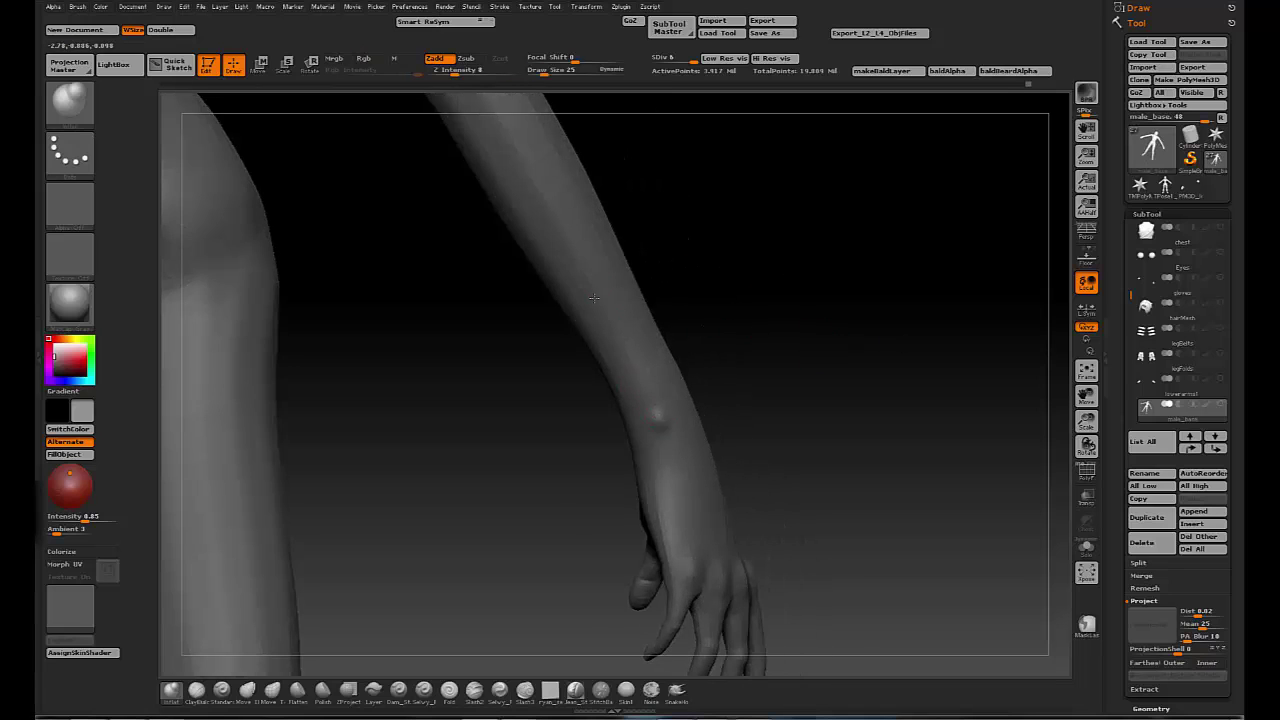
pyautogui.moveTo(617, 311)
pyautogui.mouseDown()
pyautogui.moveTo(860, 406)
pyautogui.moveTo(711, 494)
pyautogui.moveTo(794, 391)
pyautogui.moveTo(820, 314)
pyautogui.moveTo(868, 312)
pyautogui.mouseUp()
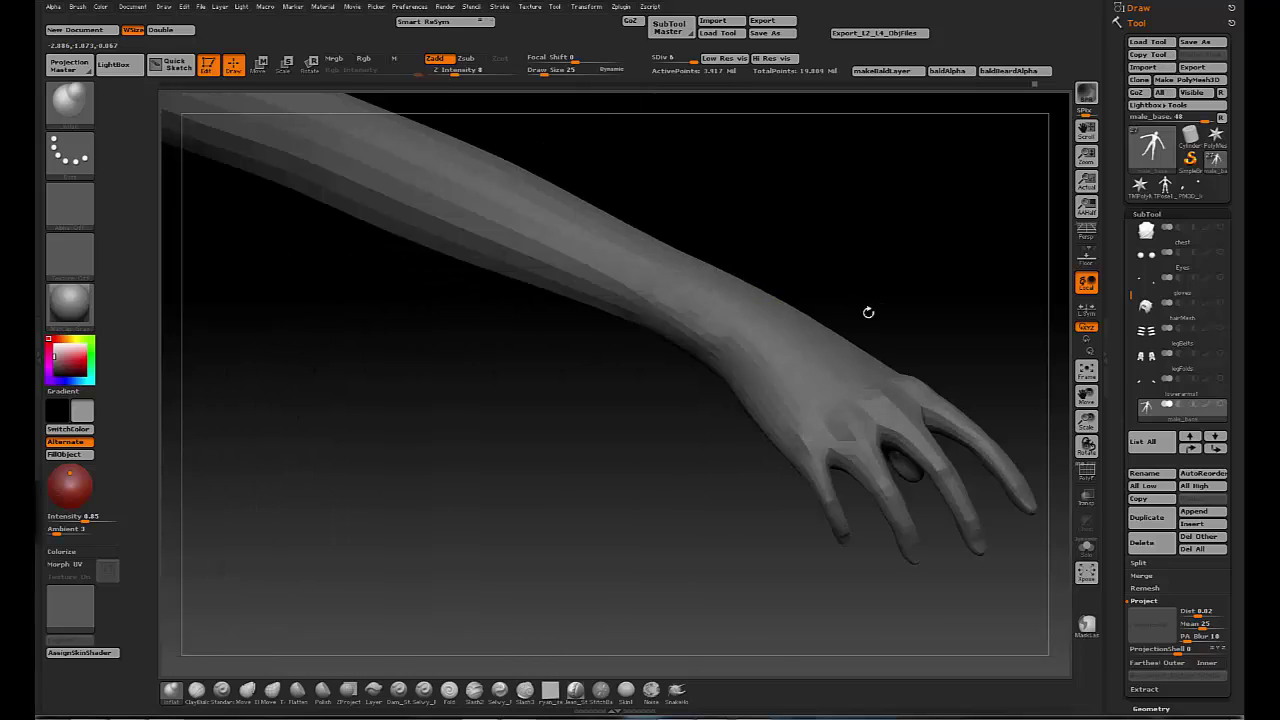
pyautogui.moveTo(843, 220)
pyautogui.mouseDown()
pyautogui.moveTo(820, 271)
pyautogui.moveTo(877, 246)
pyautogui.moveTo(471, 491)
pyautogui.moveTo(805, 293)
pyautogui.moveTo(714, 355)
pyautogui.mouseUp()
# - Carve crease lines into the bare forearm and hand with Dam_Standard set to Zsub
pyautogui.press('b')
pyautogui.press('d')
pyautogui.press('s')
pyautogui.press('s')
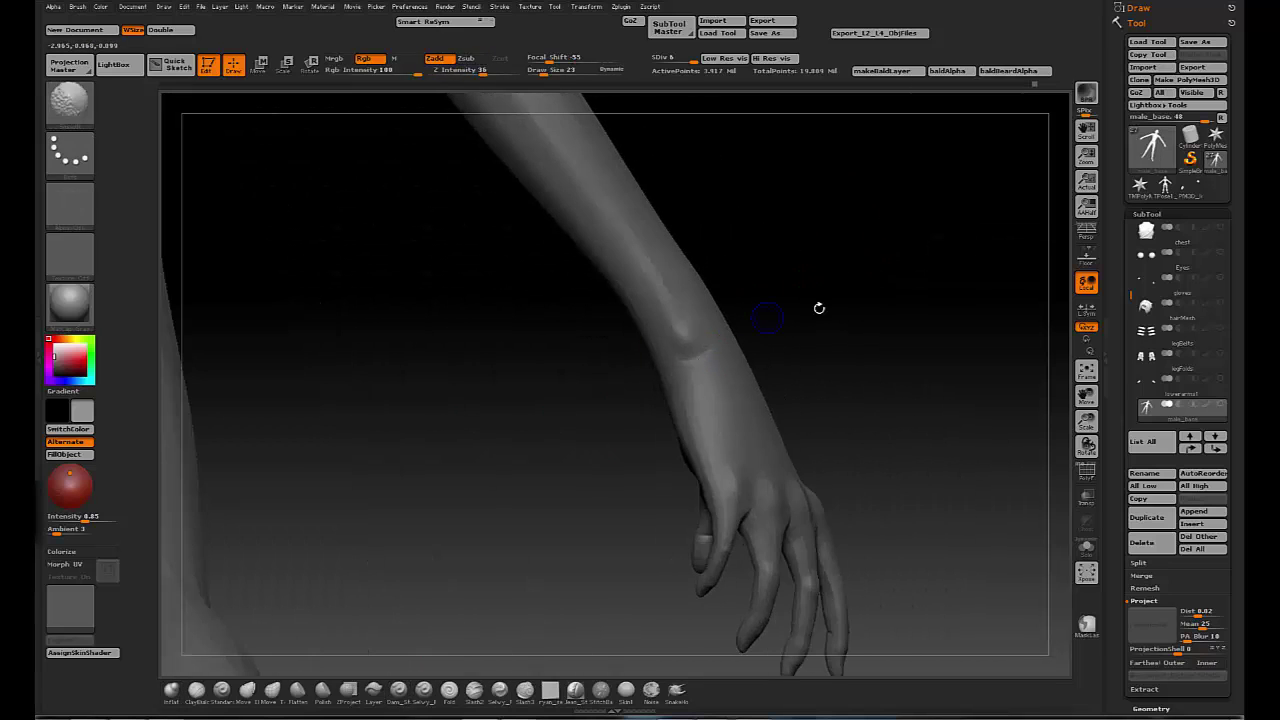
pyautogui.moveTo(818, 308)
pyautogui.mouseDown()
pyautogui.moveTo(894, 351)
pyautogui.moveTo(751, 351)
pyautogui.mouseUp()
pyautogui.press('b')
pyautogui.press('d')
pyautogui.press('s')
pyautogui.moveTo(767, 283); pyautogui.dragTo(787, 341)
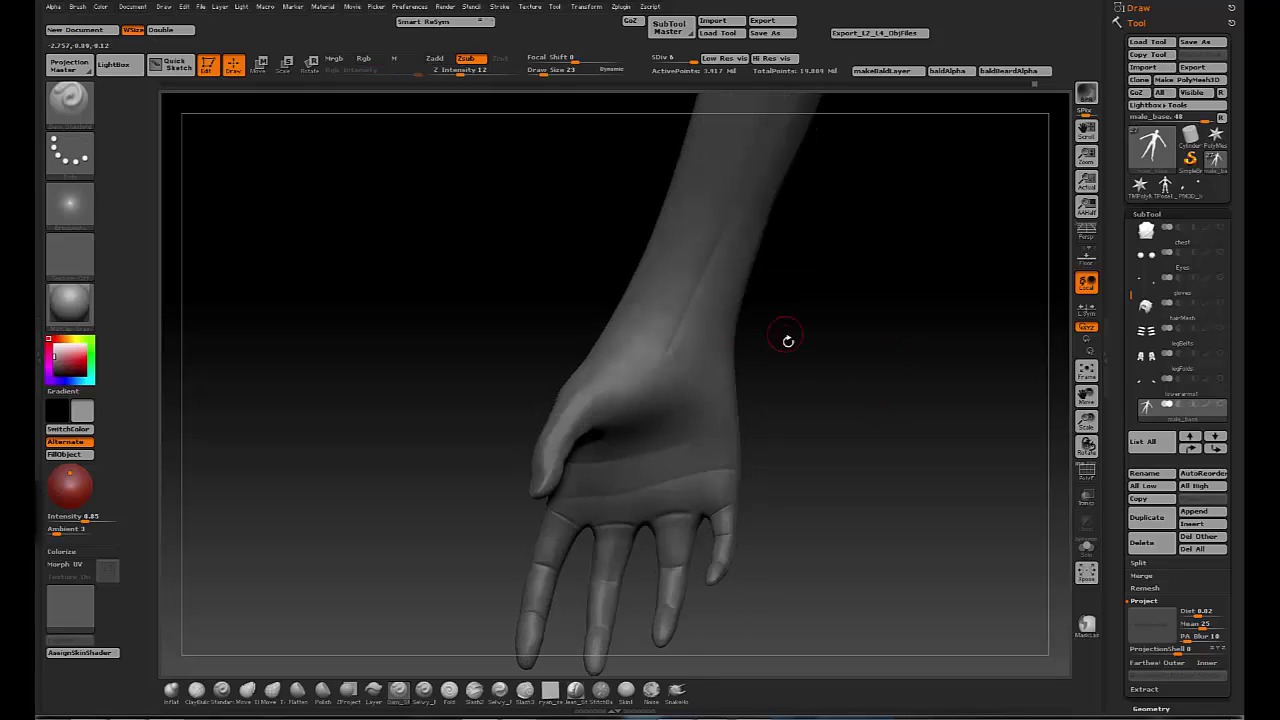
pyautogui.moveTo(742, 277)
pyautogui.mouseDown()
pyautogui.moveTo(809, 377)
pyautogui.moveTo(675, 339)
pyautogui.moveTo(589, 289)
pyautogui.moveTo(760, 300)
pyautogui.moveTo(771, 466)
pyautogui.moveTo(661, 291)
pyautogui.moveTo(764, 329)
pyautogui.mouseUp()
pyautogui.press('b')
pyautogui.press('c')
pyautogui.press('b')
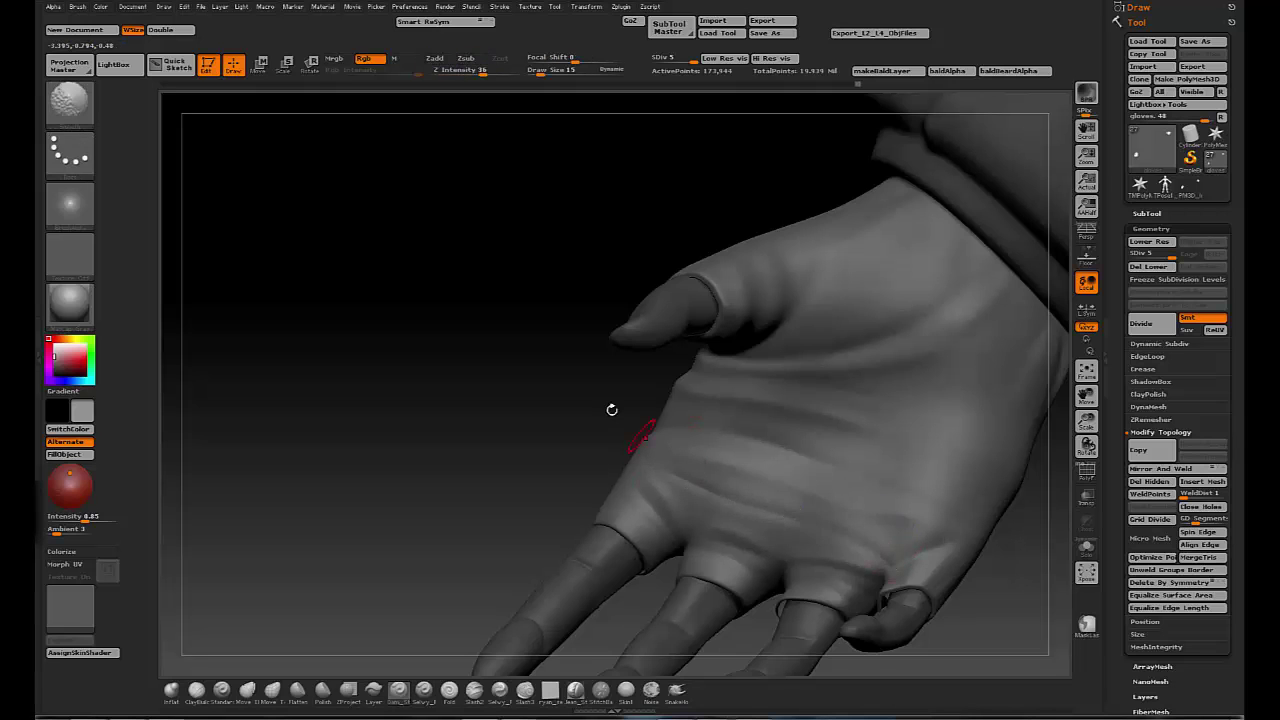
# - Frame the back of the gloved hand, show the SubTool list and step up a subdivision level
pyautogui.moveTo(612, 410)
pyautogui.mouseDown()
pyautogui.moveTo(477, 376)
pyautogui.moveTo(680, 427)
pyautogui.mouseUp()
pyautogui.moveTo(462, 357)
pyautogui.mouseDown()
pyautogui.moveTo(917, 531)
pyautogui.moveTo(749, 380)
pyautogui.moveTo(991, 543)
pyautogui.moveTo(858, 570)
pyautogui.moveTo(857, 466)
pyautogui.moveTo(829, 503)
pyautogui.moveTo(979, 577)
pyautogui.moveTo(771, 394)
pyautogui.moveTo(749, 566)
pyautogui.moveTo(829, 477)
pyautogui.moveTo(870, 528)
pyautogui.moveTo(894, 503)
pyautogui.moveTo(900, 423)
pyautogui.moveTo(934, 480)
pyautogui.moveTo(706, 324)
pyautogui.mouseUp()
pyautogui.click(1147, 213)
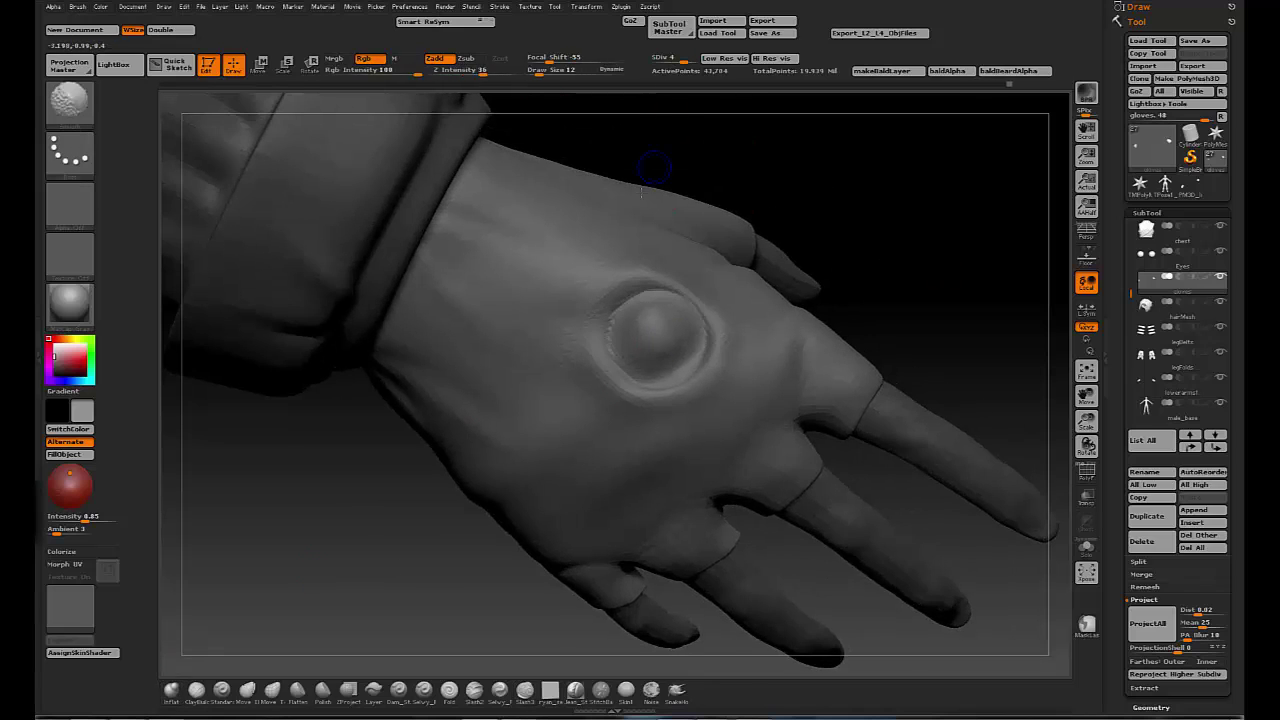
pyautogui.press('d')
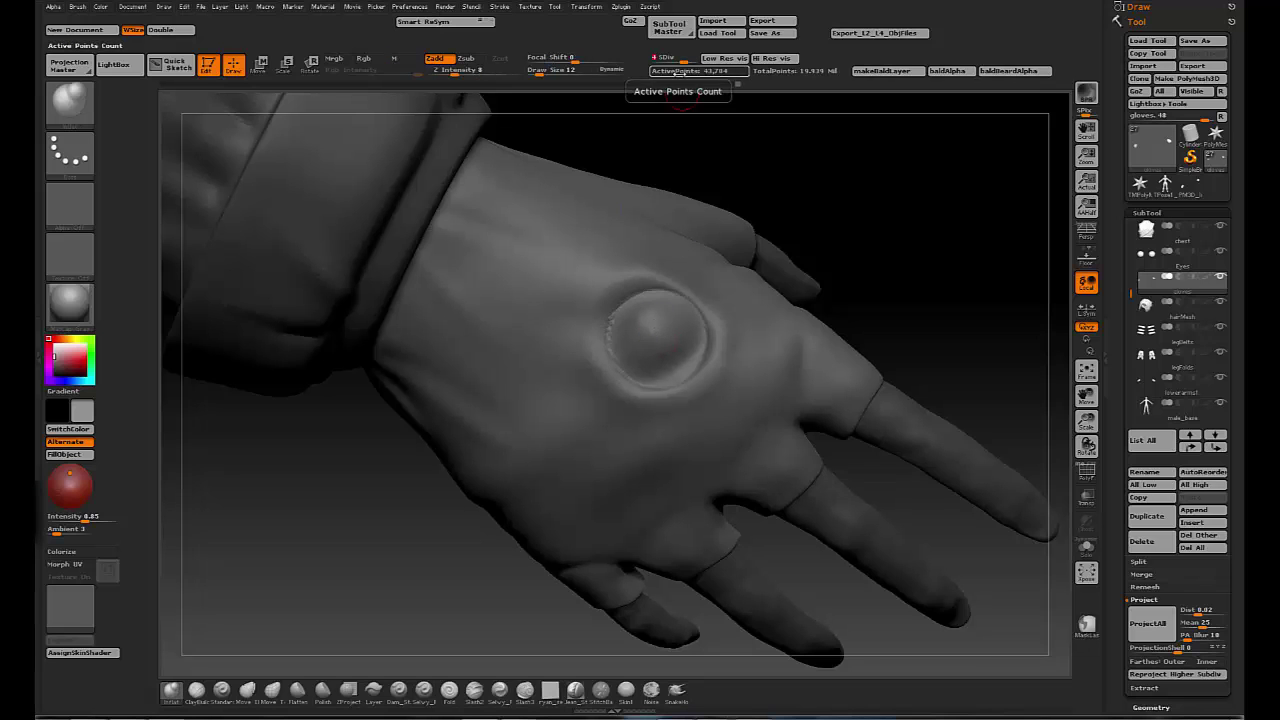
# - Stamp a small ringed stud below the glove's disc, then drop a subdivision level
pyautogui.moveTo(806, 249)
pyautogui.mouseDown()
pyautogui.moveTo(663, 343)
pyautogui.moveTo(731, 206)
pyautogui.mouseUp()
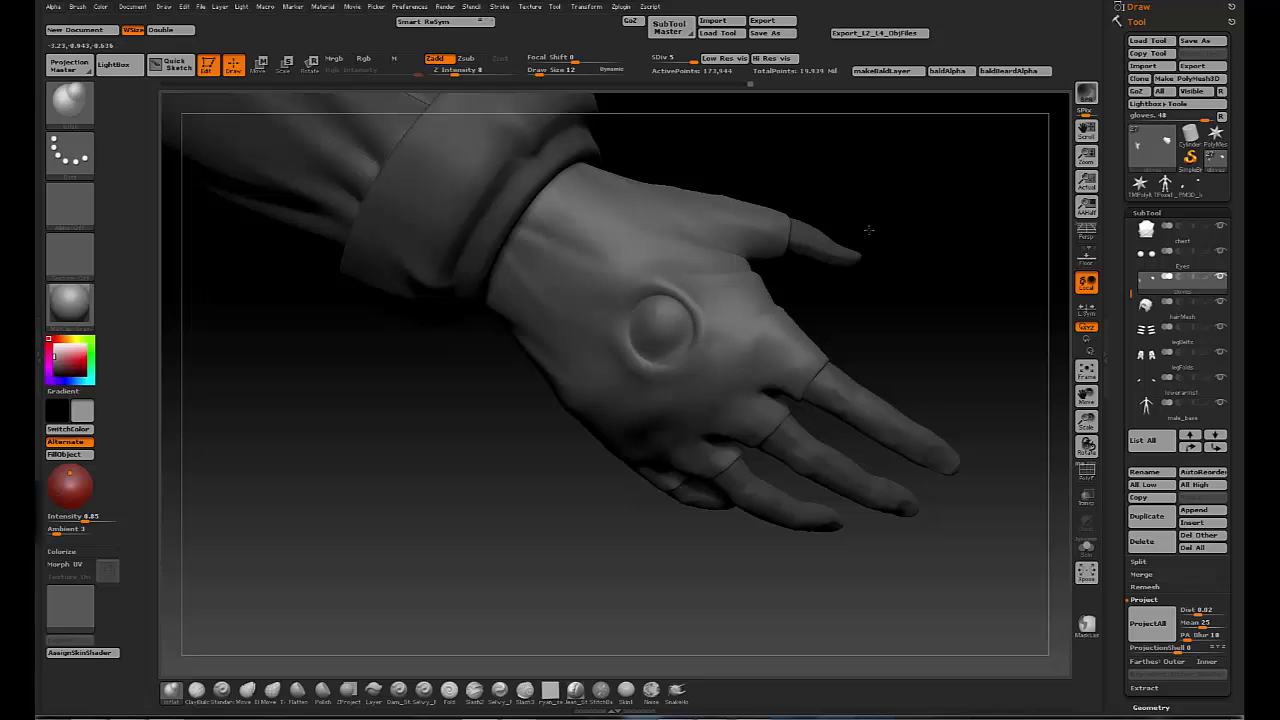
pyautogui.moveTo(869, 230)
pyautogui.mouseDown()
pyautogui.moveTo(657, 280)
pyautogui.moveTo(851, 214)
pyautogui.moveTo(694, 320)
pyautogui.moveTo(908, 157)
pyautogui.mouseUp()
pyautogui.moveTo(551, 534); pyautogui.dragTo(343, 223)
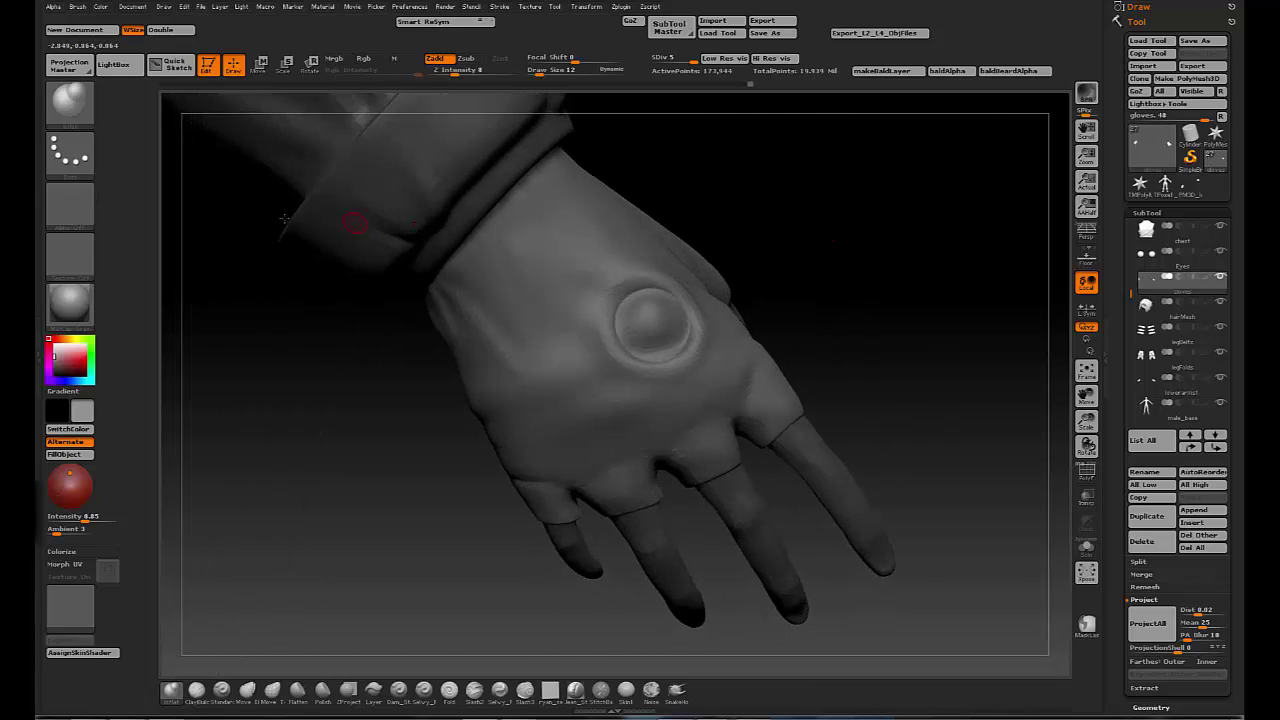
pyautogui.click(524, 689)
pyautogui.moveTo(668, 428); pyautogui.dragTo(751, 260)
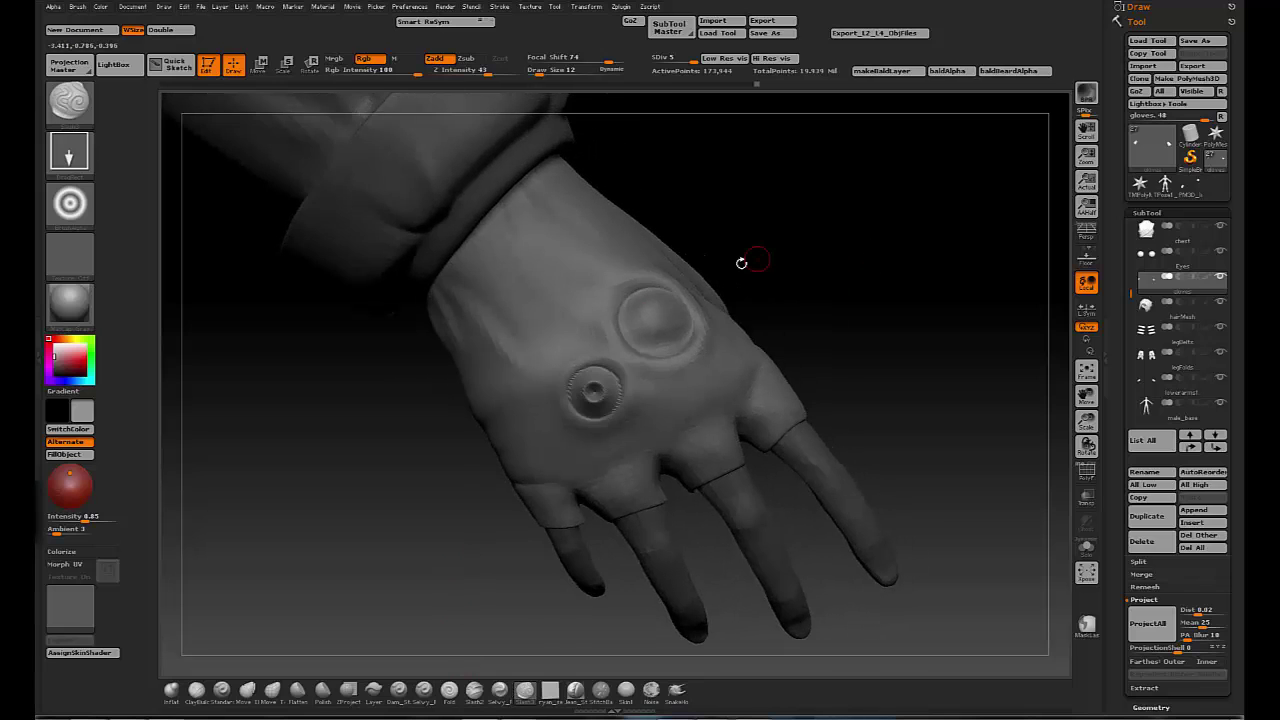
pyautogui.hotkey('shift', 'd')
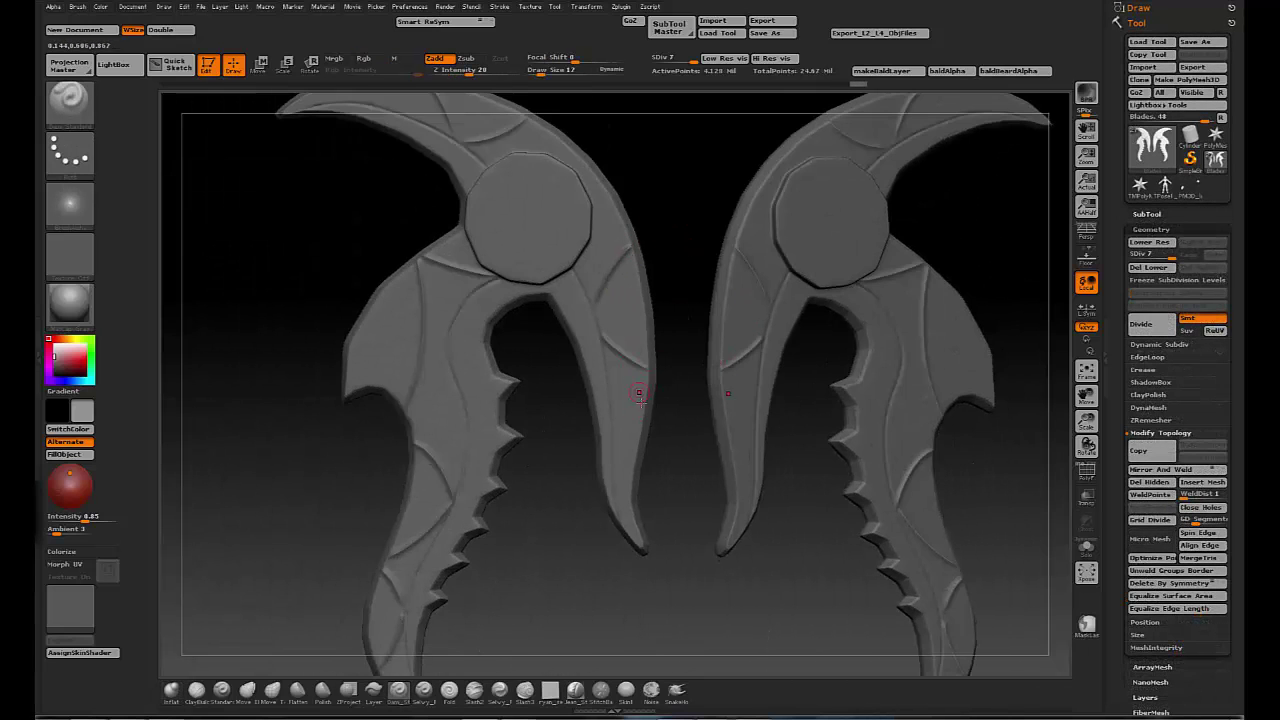
# - Frame the two curved blades, viewing their dotted faces and edge-on profile with Transpose active
pyautogui.moveTo(667, 470)
pyautogui.keyDown('alt'); pyautogui.mouseDown()
pyautogui.moveTo(655, 458)
pyautogui.moveTo(344, 605)
pyautogui.mouseUp(); pyautogui.keyUp('alt')
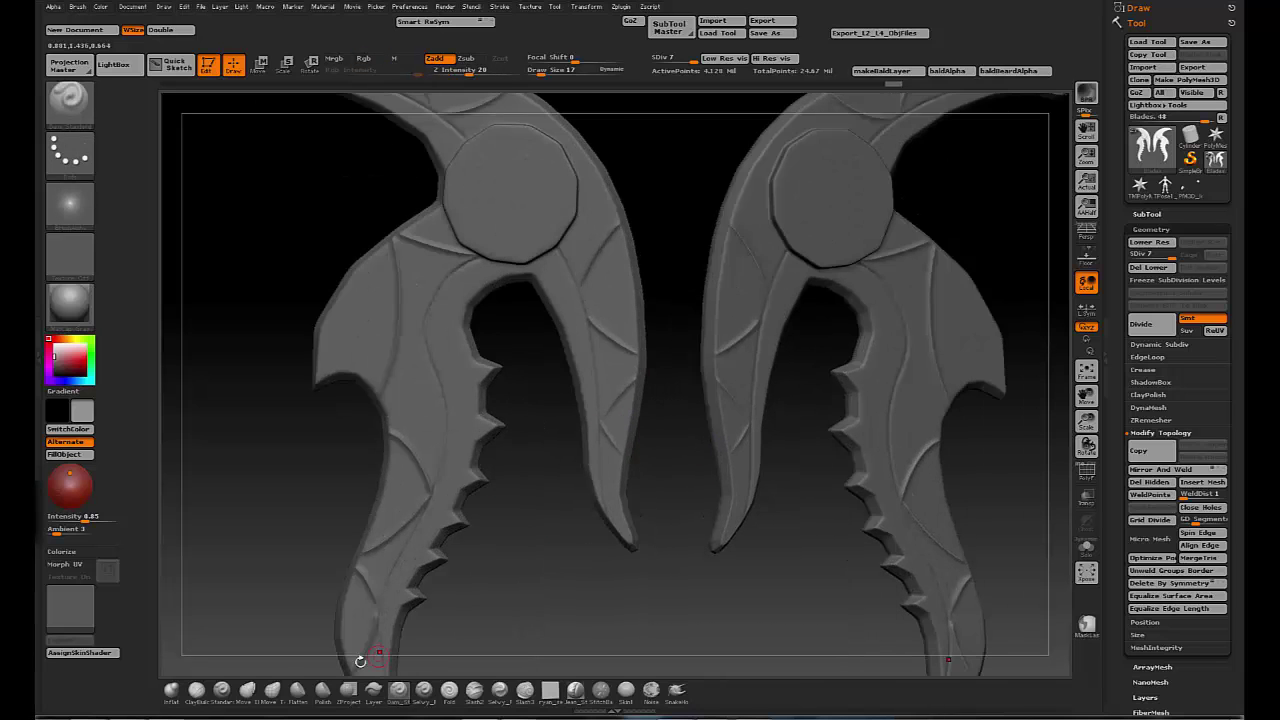
pyautogui.click(171, 690)
pyautogui.moveTo(608, 437)
pyautogui.mouseDown()
pyautogui.moveTo(547, 511)
pyautogui.moveTo(617, 423)
pyautogui.mouseUp()
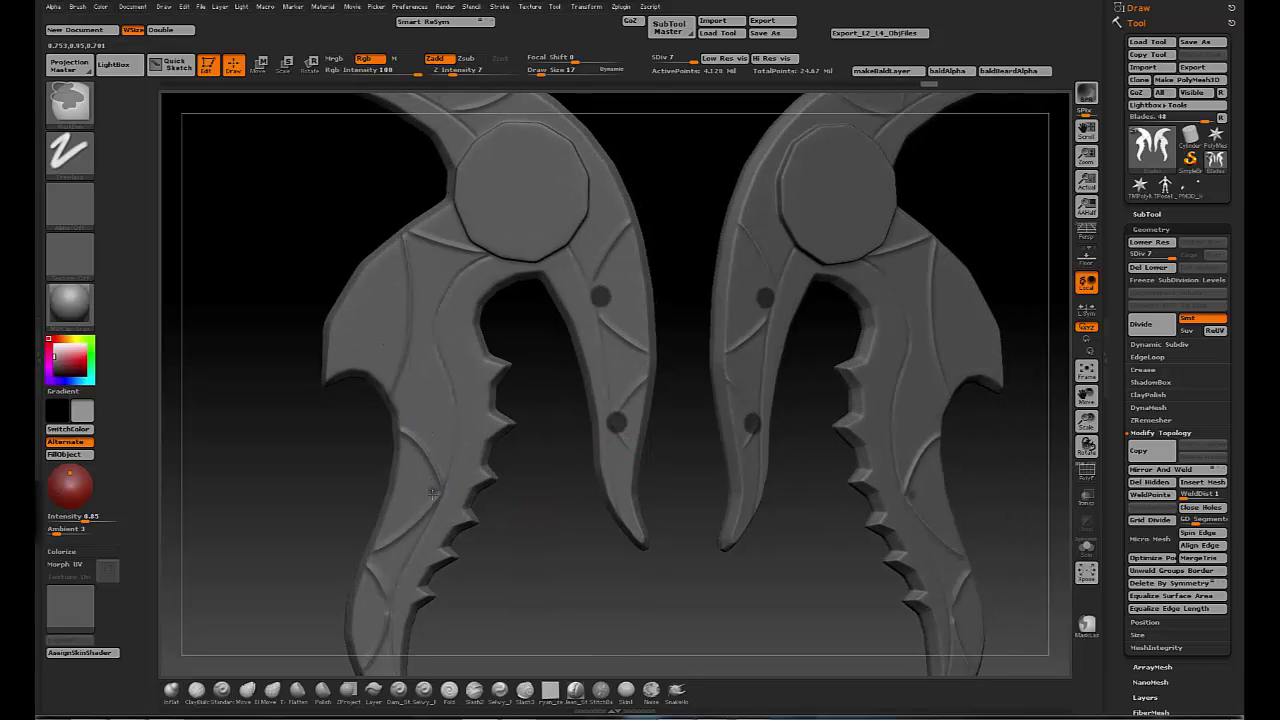
pyautogui.moveTo(433, 492)
pyautogui.mouseDown()
pyautogui.moveTo(400, 503)
pyautogui.moveTo(503, 520)
pyautogui.moveTo(565, 446)
pyautogui.mouseUp()
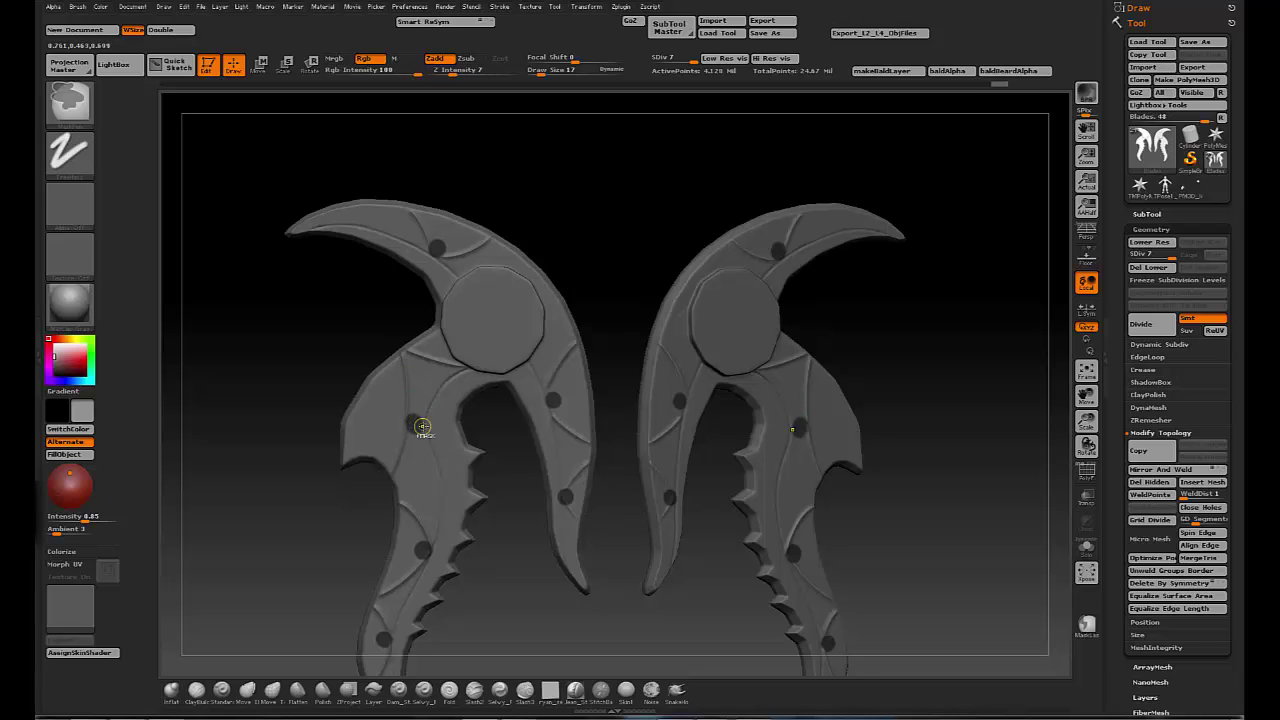
pyautogui.press('w')
pyautogui.moveTo(423, 427); pyautogui.dragTo(604, 386)
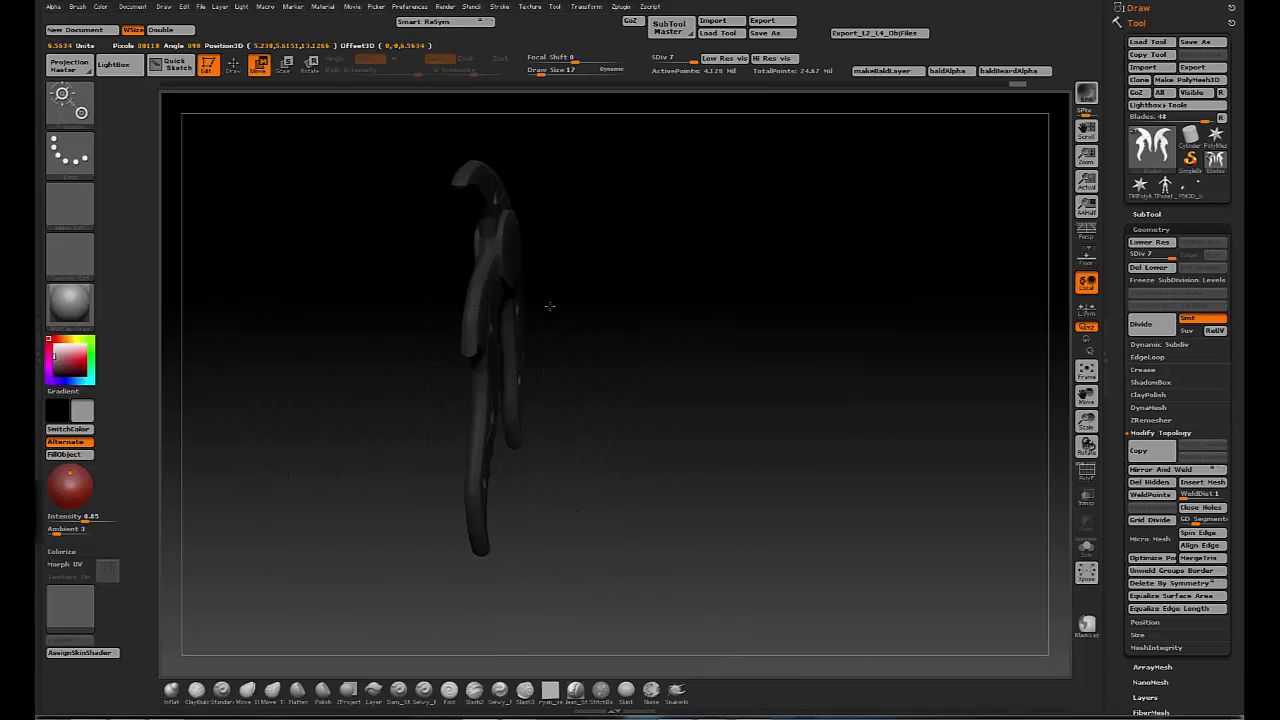
pyautogui.moveTo(555, 285); pyautogui.dragTo(827, 397)
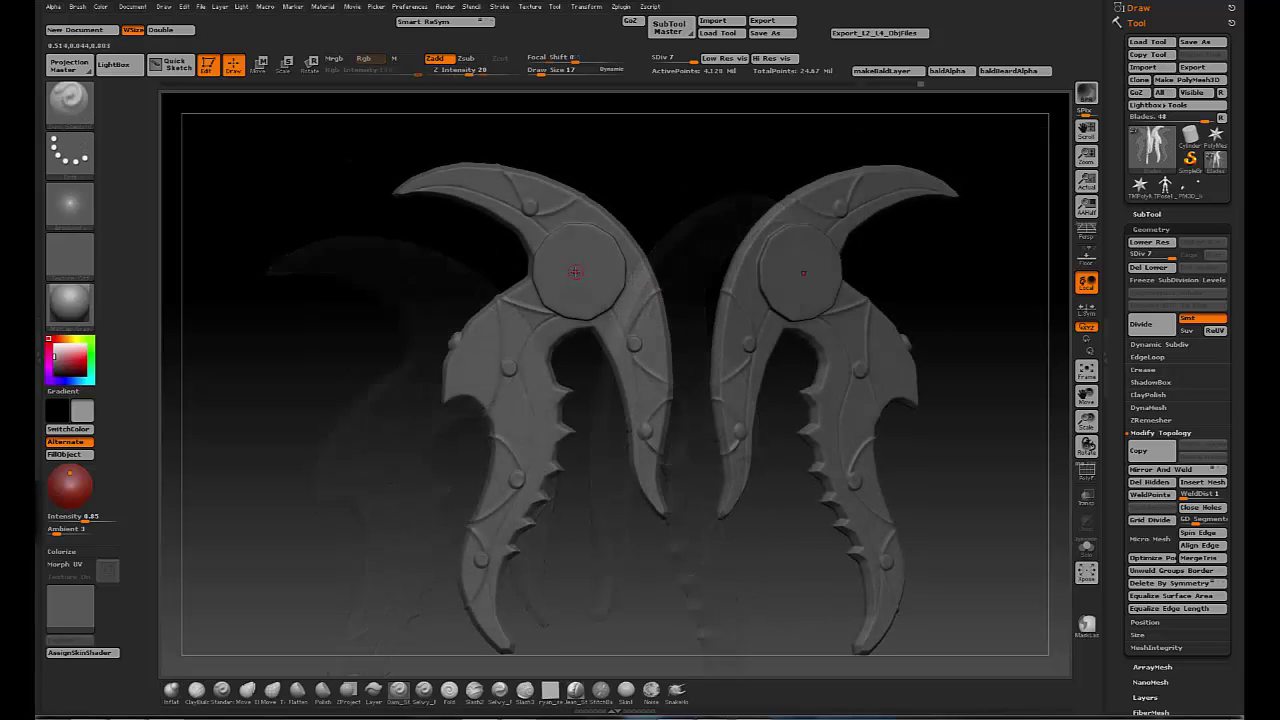
# - Centre the action line on the blade socket, press a recessed ring in, and reposition the blade
pyautogui.press('s')
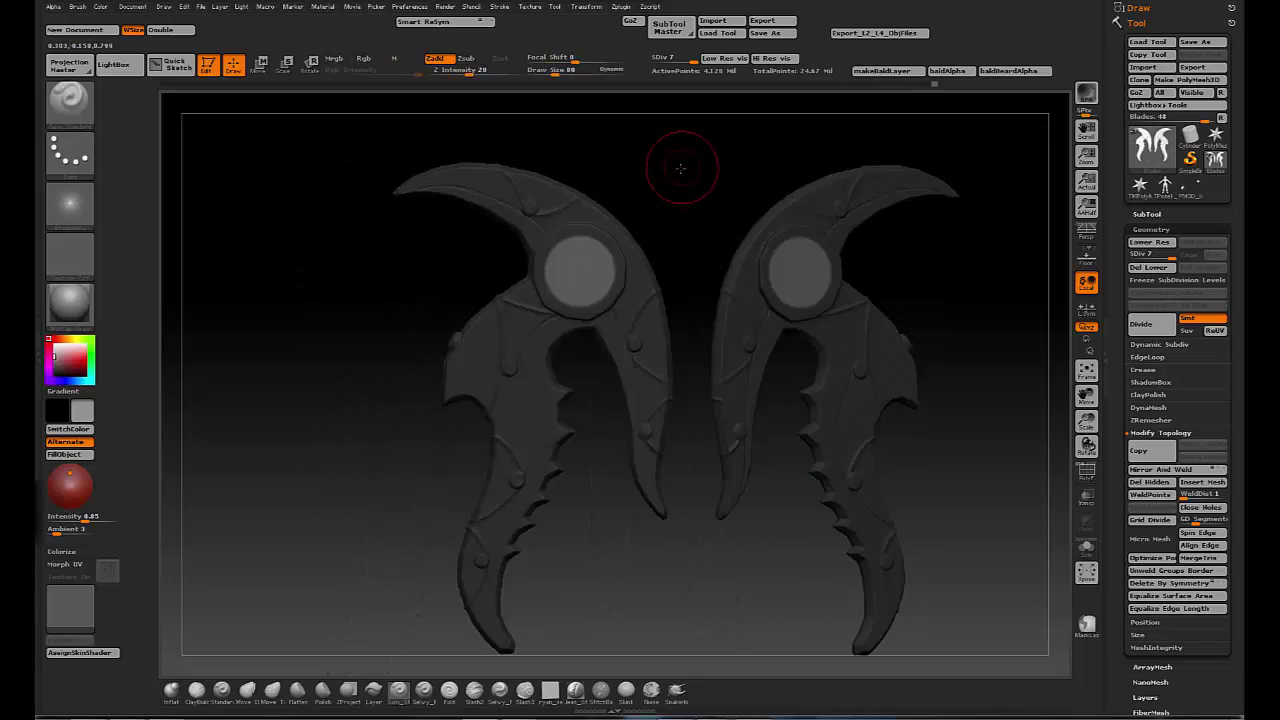
pyautogui.moveTo(680, 160)
pyautogui.mouseDown()
pyautogui.moveTo(712, 219)
pyautogui.moveTo(740, 334)
pyautogui.moveTo(751, 163)
pyautogui.moveTo(750, 188)
pyautogui.moveTo(571, 222)
pyautogui.mouseUp()
pyautogui.press('w')
pyautogui.moveTo(654, 286); pyautogui.dragTo(697, 312)
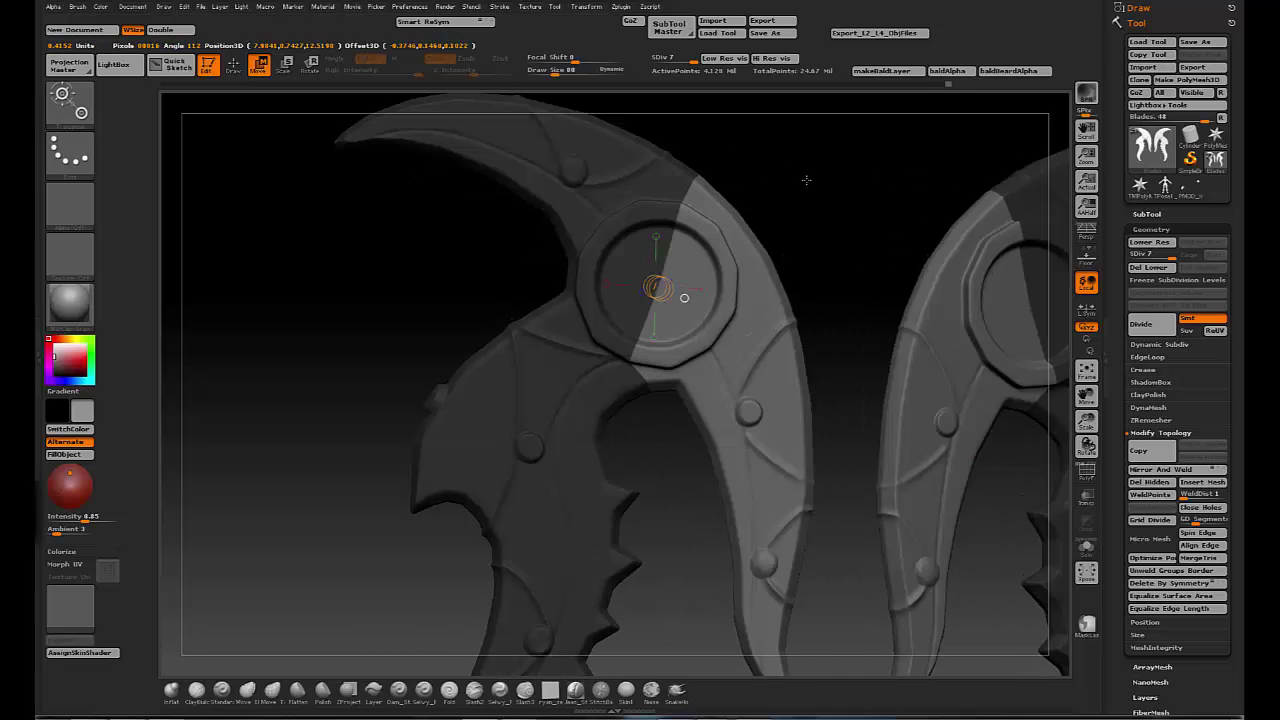
pyautogui.press('q')
pyautogui.moveTo(800, 191); pyautogui.dragTo(780, 195)
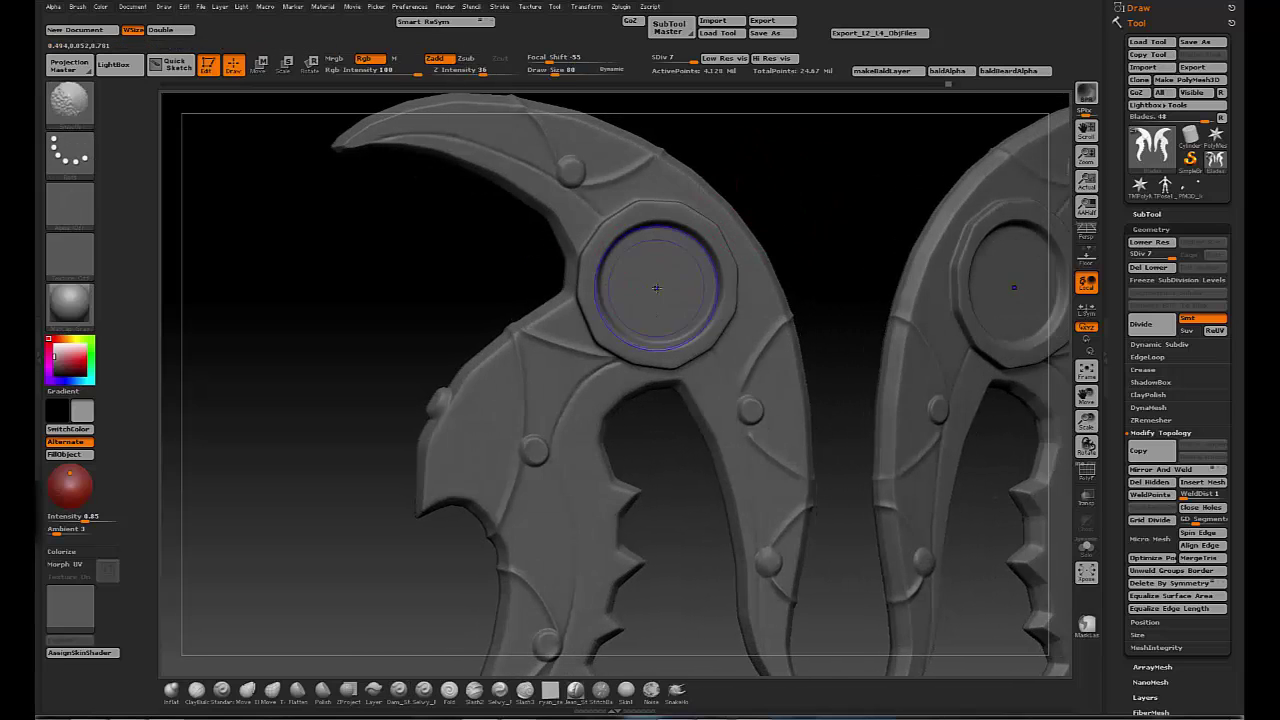
pyautogui.press('s')
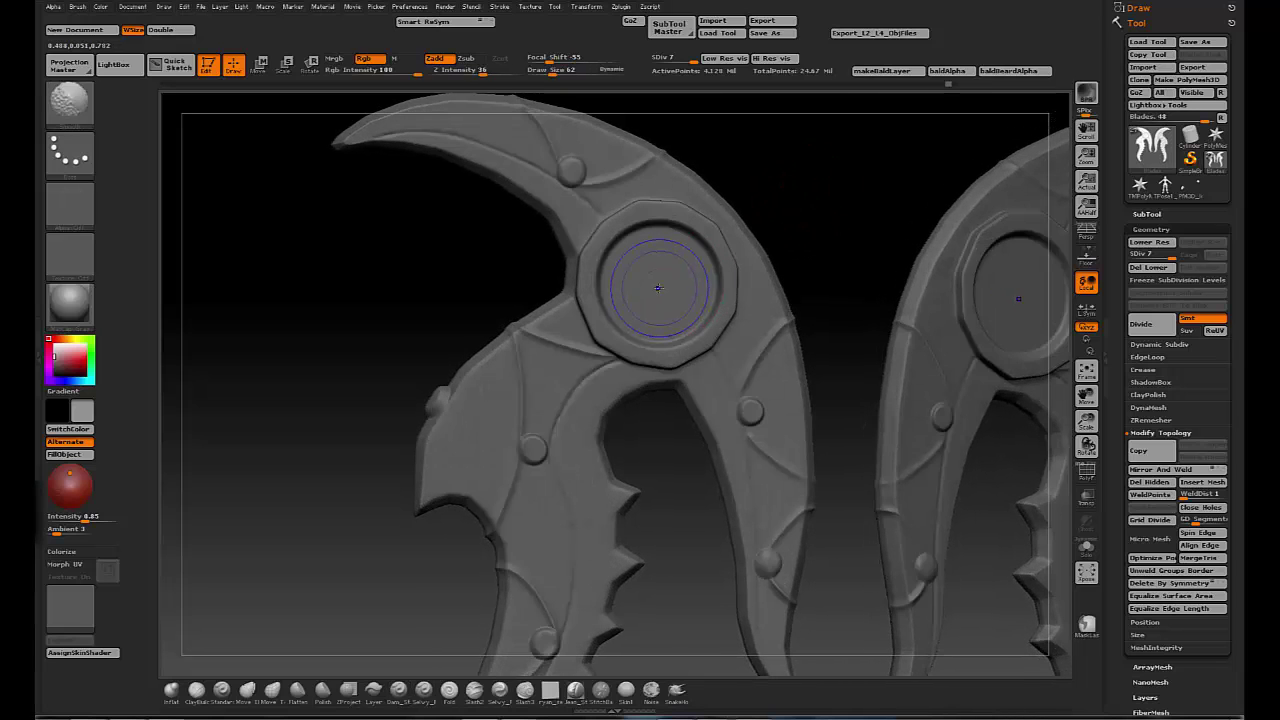
pyautogui.click(660, 284)
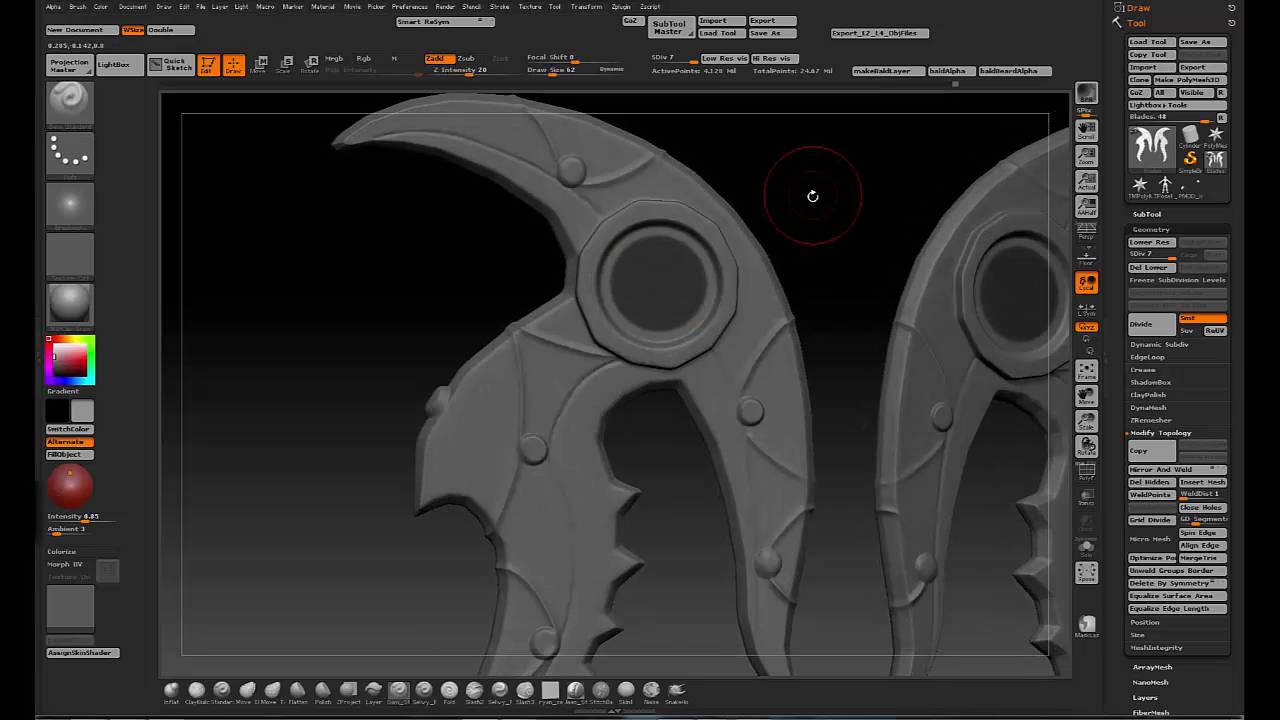
pyautogui.press('s')
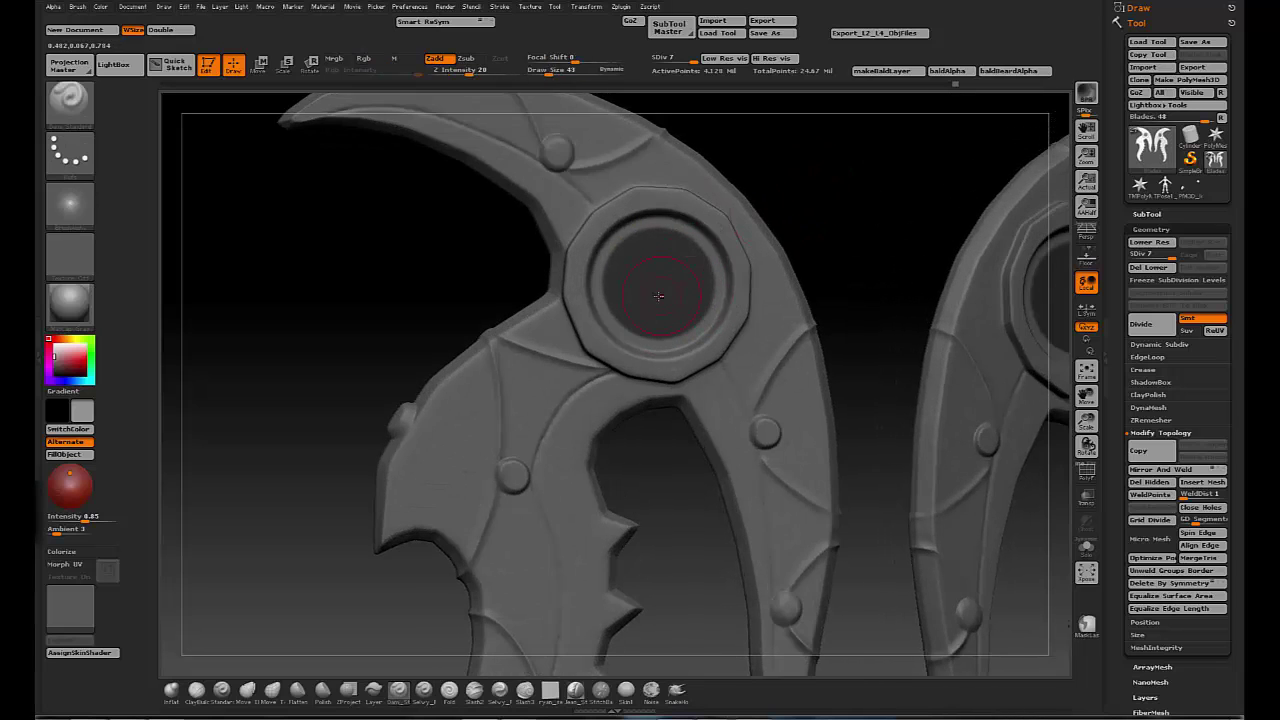
pyautogui.press('s')
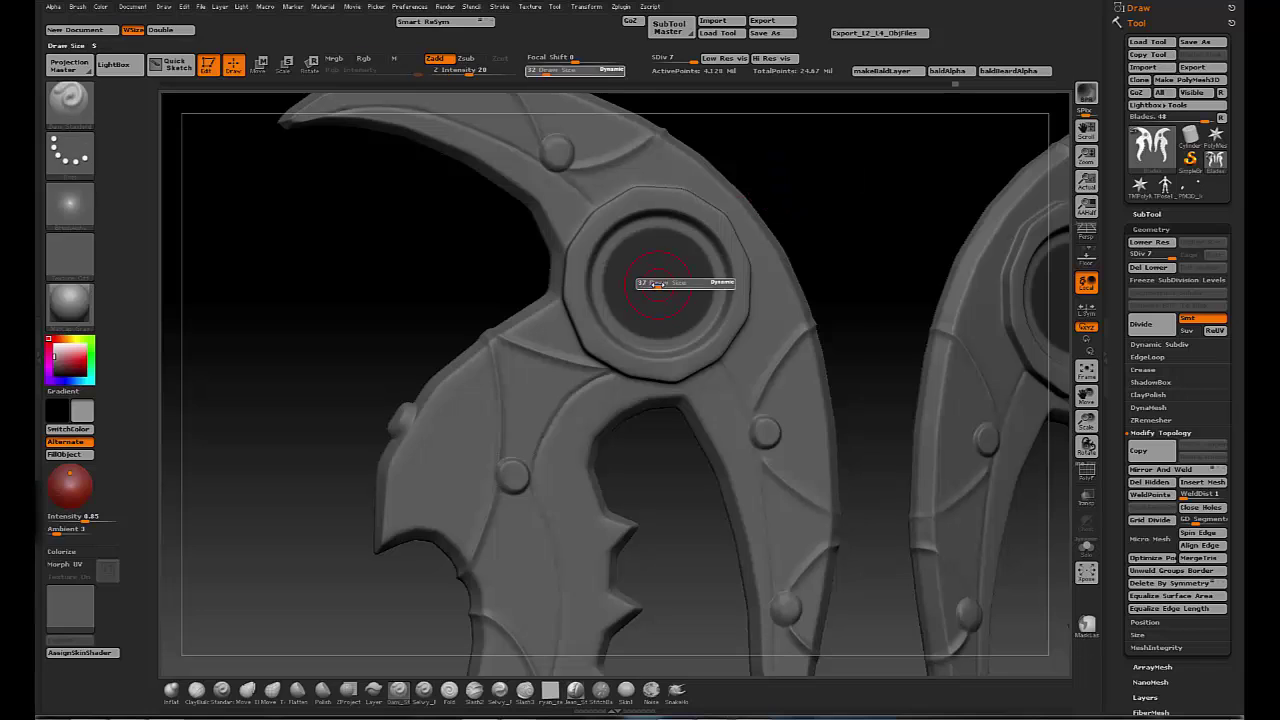
pyautogui.press('ctrl')
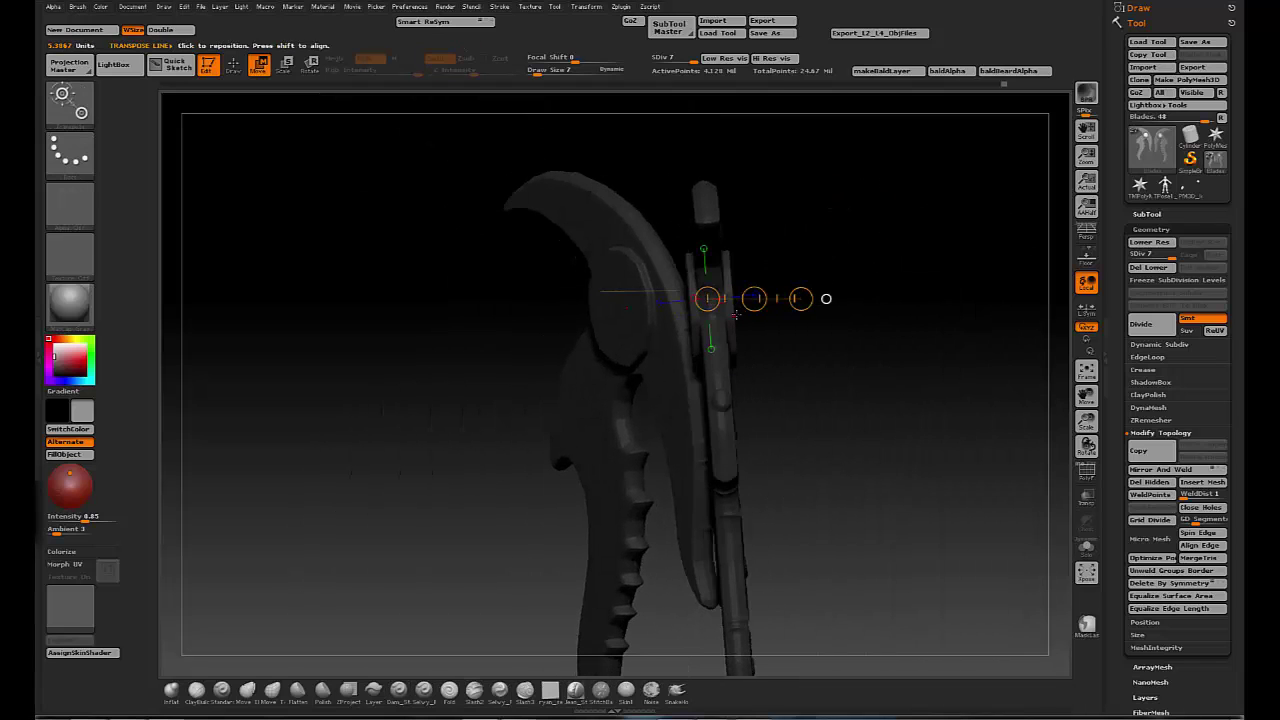
pyautogui.moveTo(736, 315); pyautogui.dragTo(811, 300)
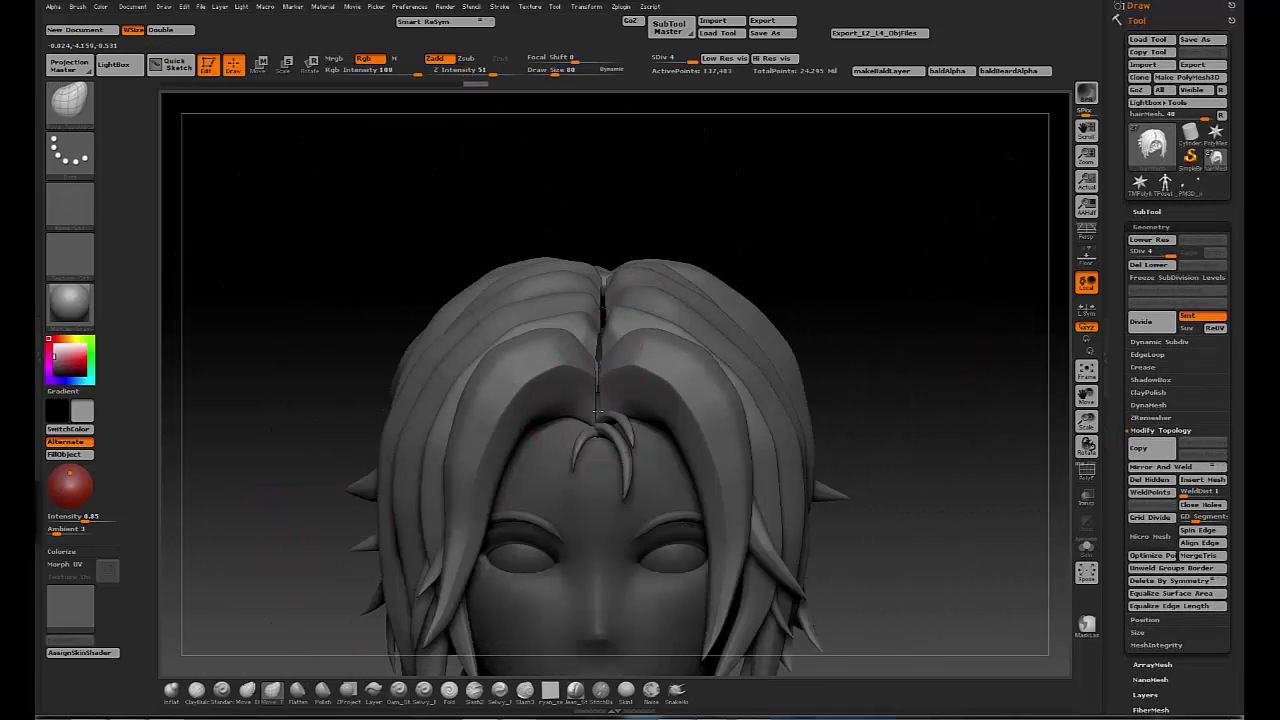
# - Rotate around the head to view the hair's front hairline from above and below
pyautogui.moveTo(820, 250); pyautogui.dragTo(855, 212)
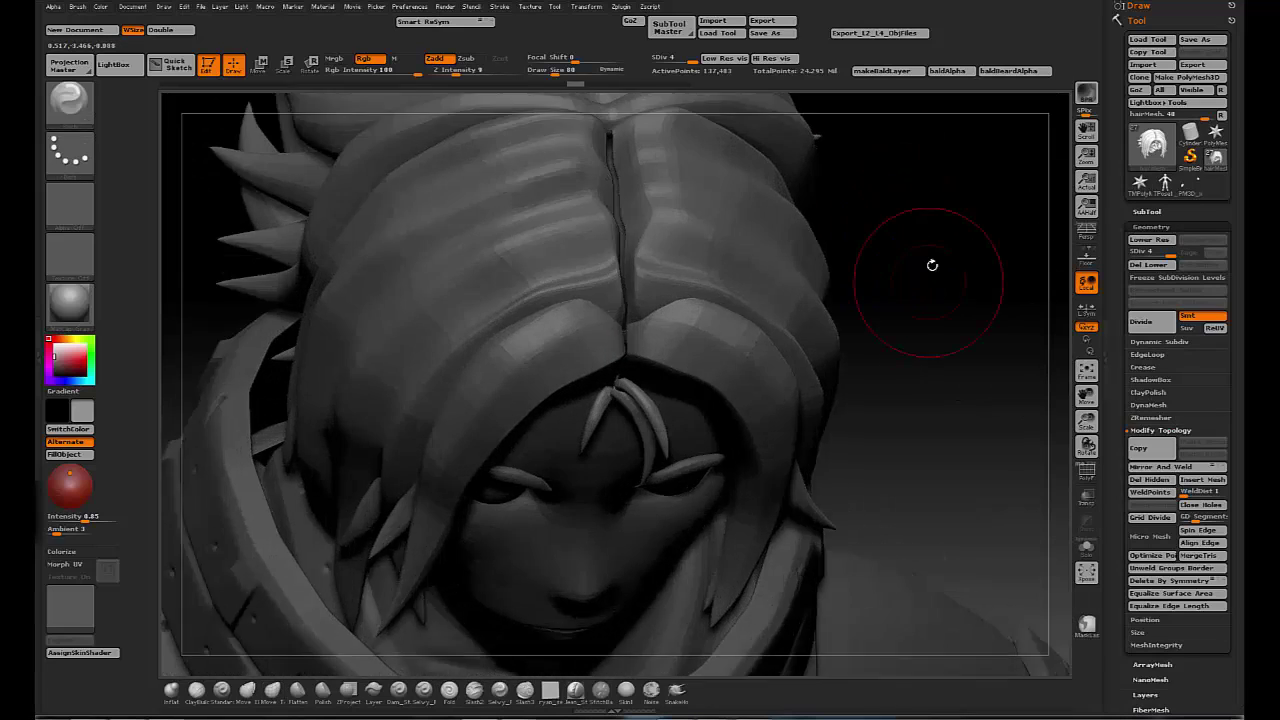
pyautogui.moveTo(932, 265)
pyautogui.mouseDown()
pyautogui.moveTo(943, 343)
pyautogui.moveTo(980, 422)
pyautogui.mouseUp()
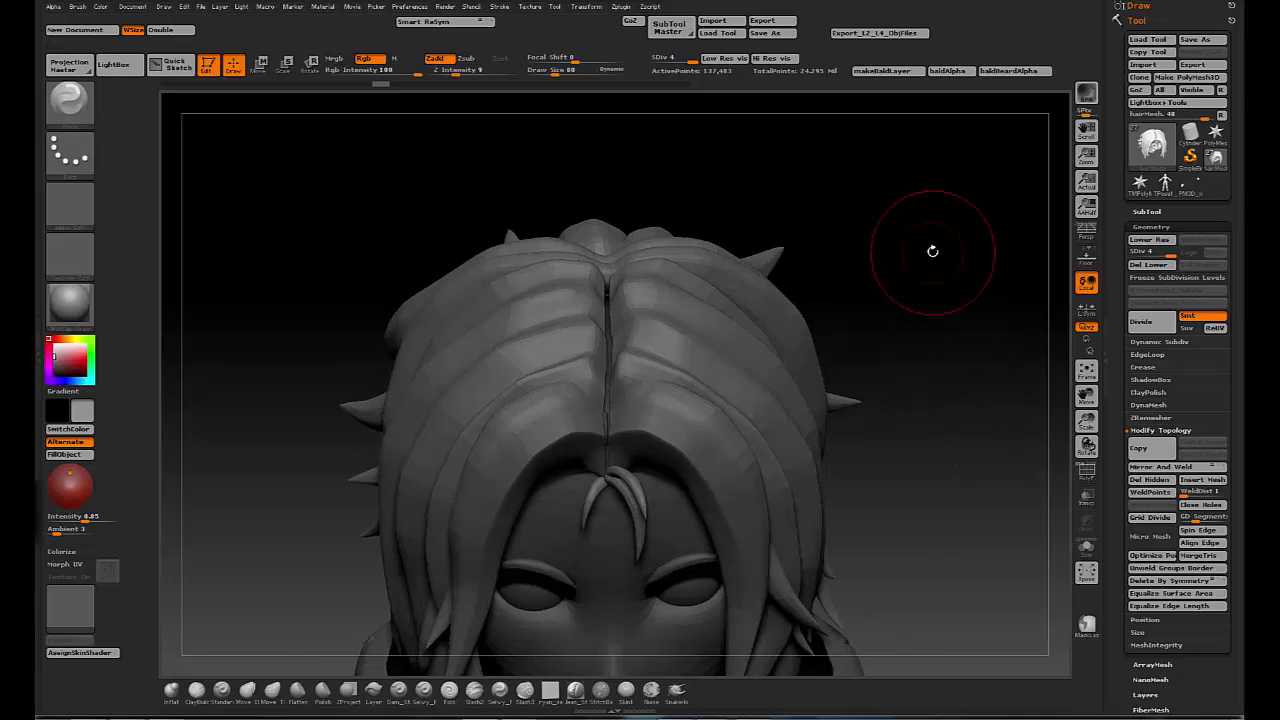
pyautogui.moveTo(638, 361)
pyautogui.mouseDown(button='right')
pyautogui.moveTo(645, 330)
pyautogui.moveTo(854, 294)
pyautogui.mouseUp(button='right')
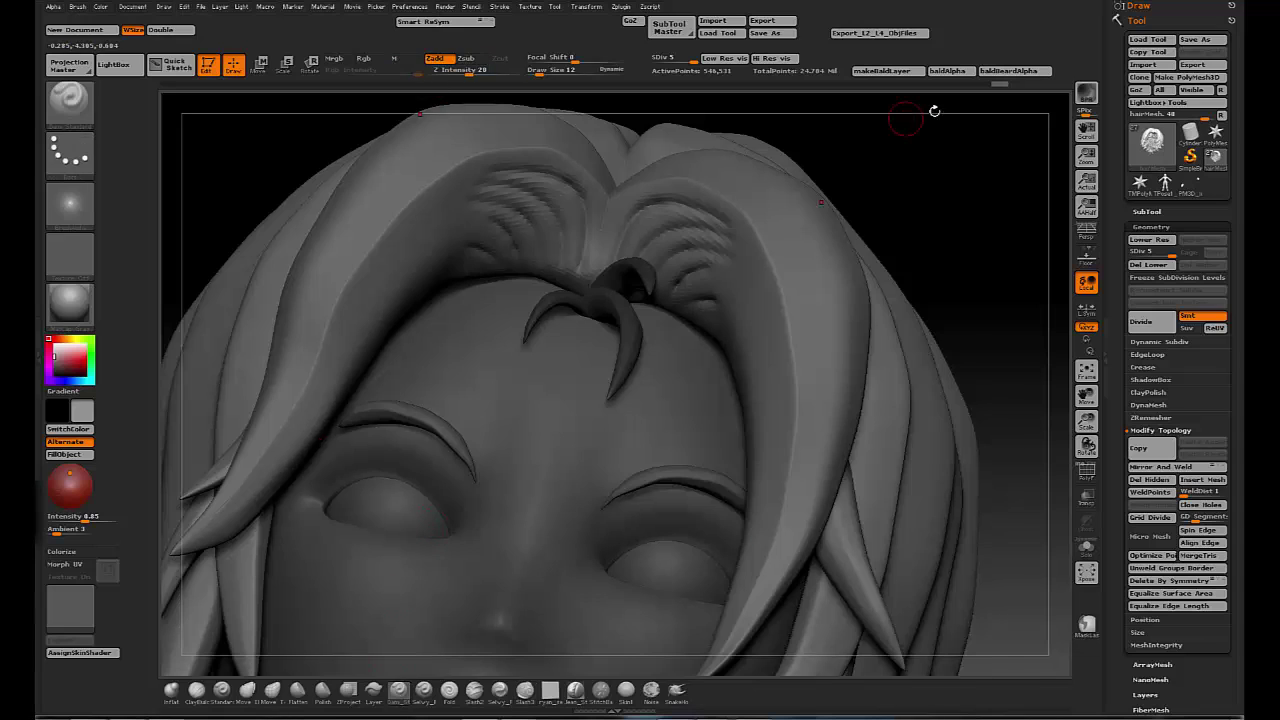
pyautogui.moveTo(905, 119); pyautogui.dragTo(583, 283)
# - Carve strand grooves at the parting, subdivide the hair mesh to level 6, and toggle Zsub
pyautogui.moveTo(571, 186); pyautogui.dragTo(568, 240)
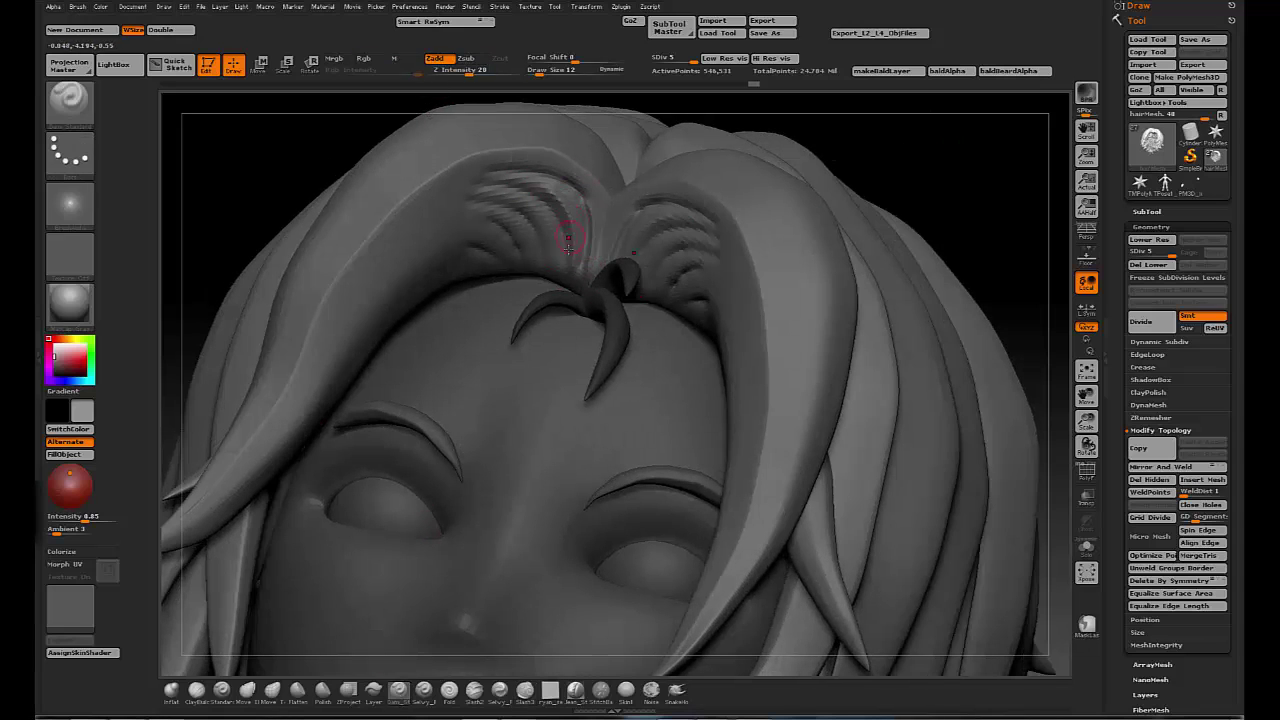
pyautogui.hotkey('ctrl', 'd')
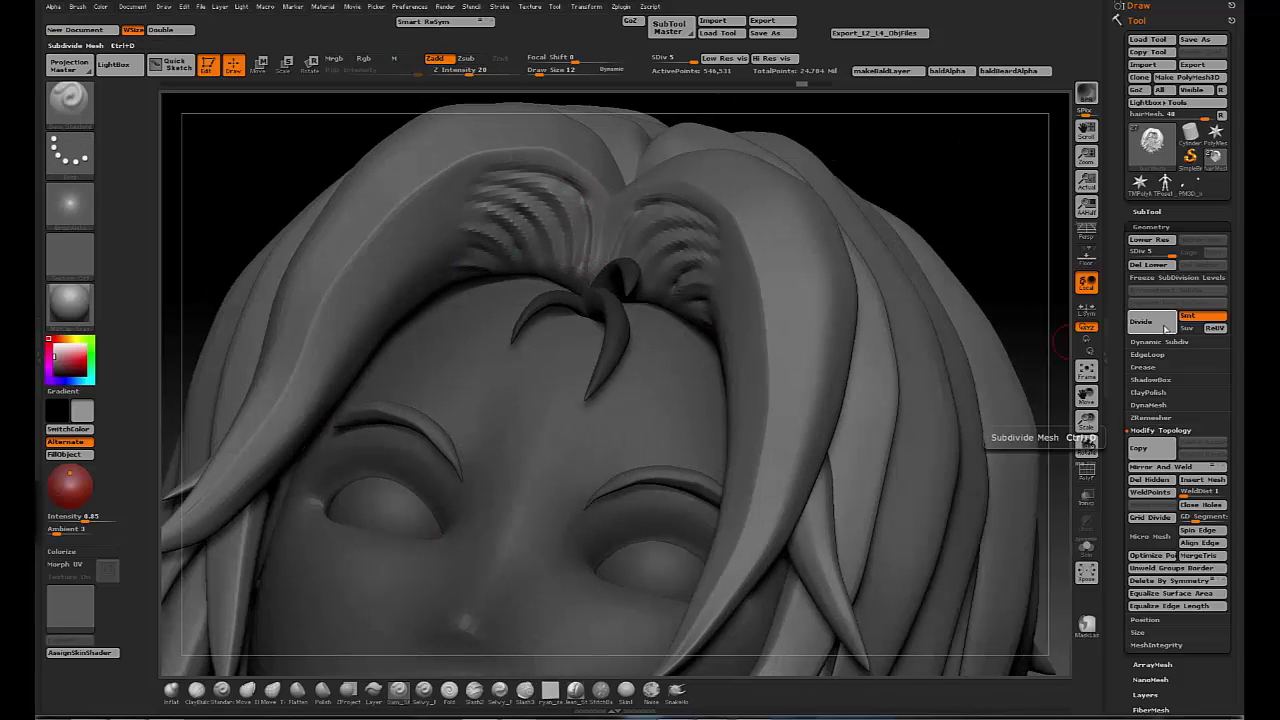
pyautogui.hotkey('ctrl', 'd')
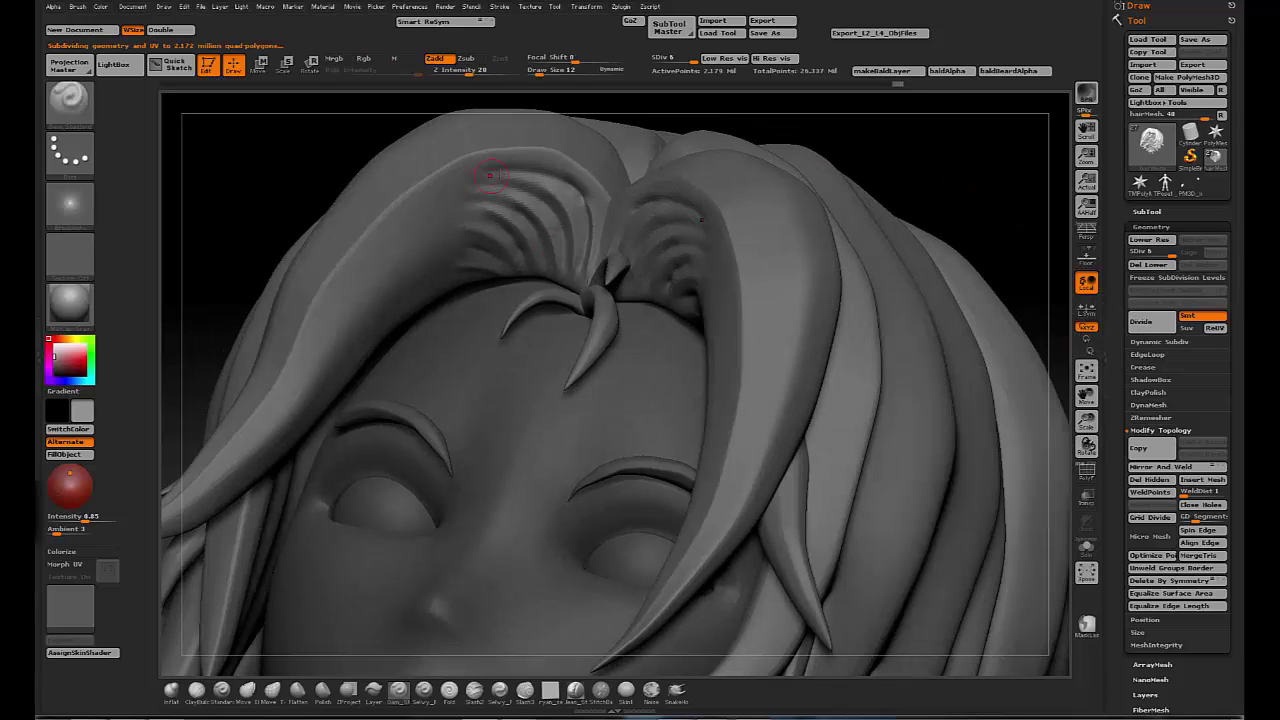
pyautogui.press('alt')
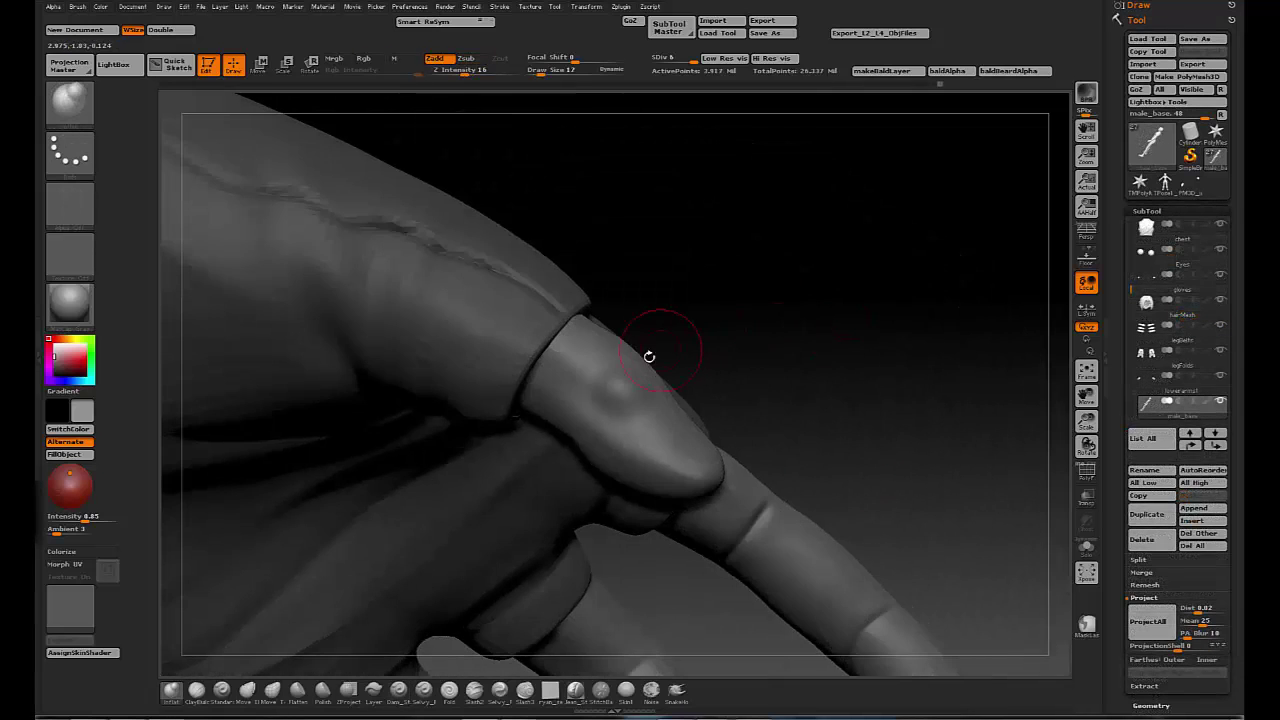
# - Shift-smooth away the finger bump and round off the fingertip's top edge, rotating between strokes
pyautogui.keyDown('shift'); pyautogui.moveTo(649, 356); pyautogui.dragTo(615, 383); pyautogui.keyUp('shift')
pyautogui.moveTo(750, 296)
pyautogui.mouseDown()
pyautogui.moveTo(814, 260)
pyautogui.moveTo(790, 310)
pyautogui.moveTo(600, 372)
pyautogui.mouseUp()
pyautogui.moveTo(649, 411)
pyautogui.keyDown('shift'); pyautogui.mouseDown()
pyautogui.moveTo(609, 374)
pyautogui.moveTo(857, 246)
pyautogui.mouseUp(); pyautogui.keyUp('shift')
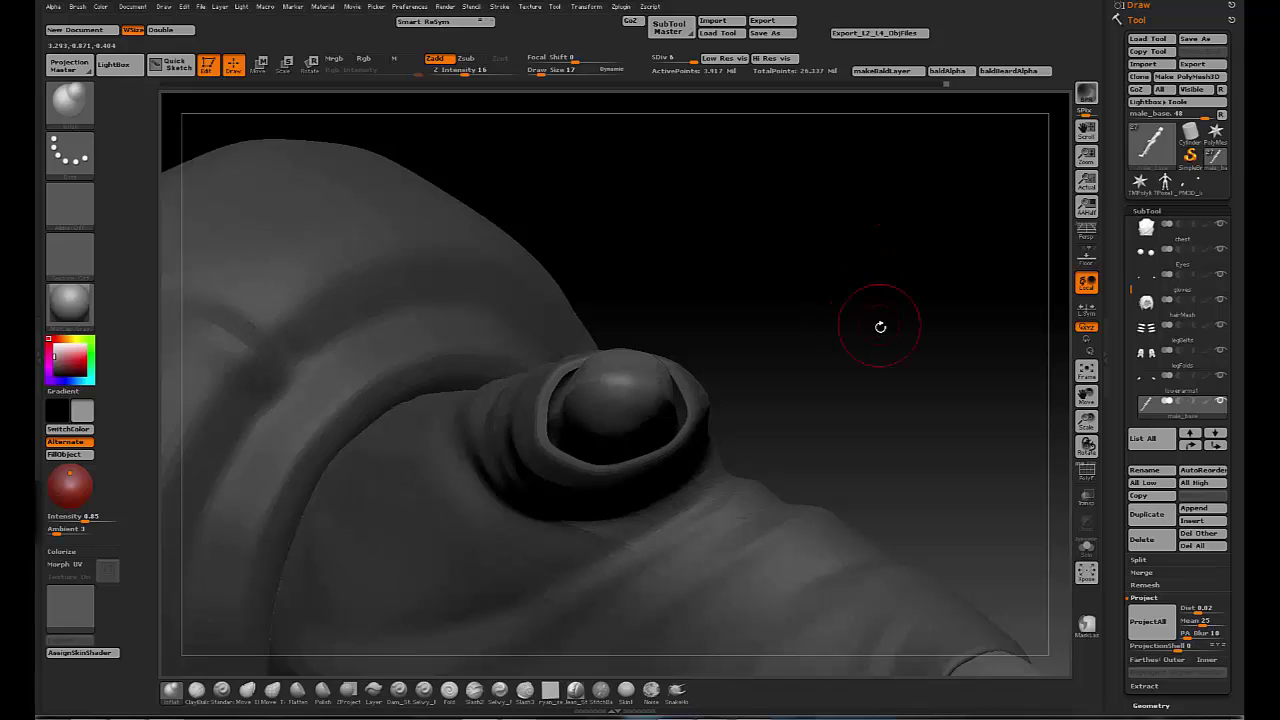
pyautogui.moveTo(880, 327)
pyautogui.mouseDown()
pyautogui.moveTo(860, 354)
pyautogui.moveTo(897, 314)
pyautogui.moveTo(850, 363)
pyautogui.moveTo(857, 251)
pyautogui.moveTo(837, 300)
pyautogui.moveTo(920, 191)
pyautogui.mouseUp()
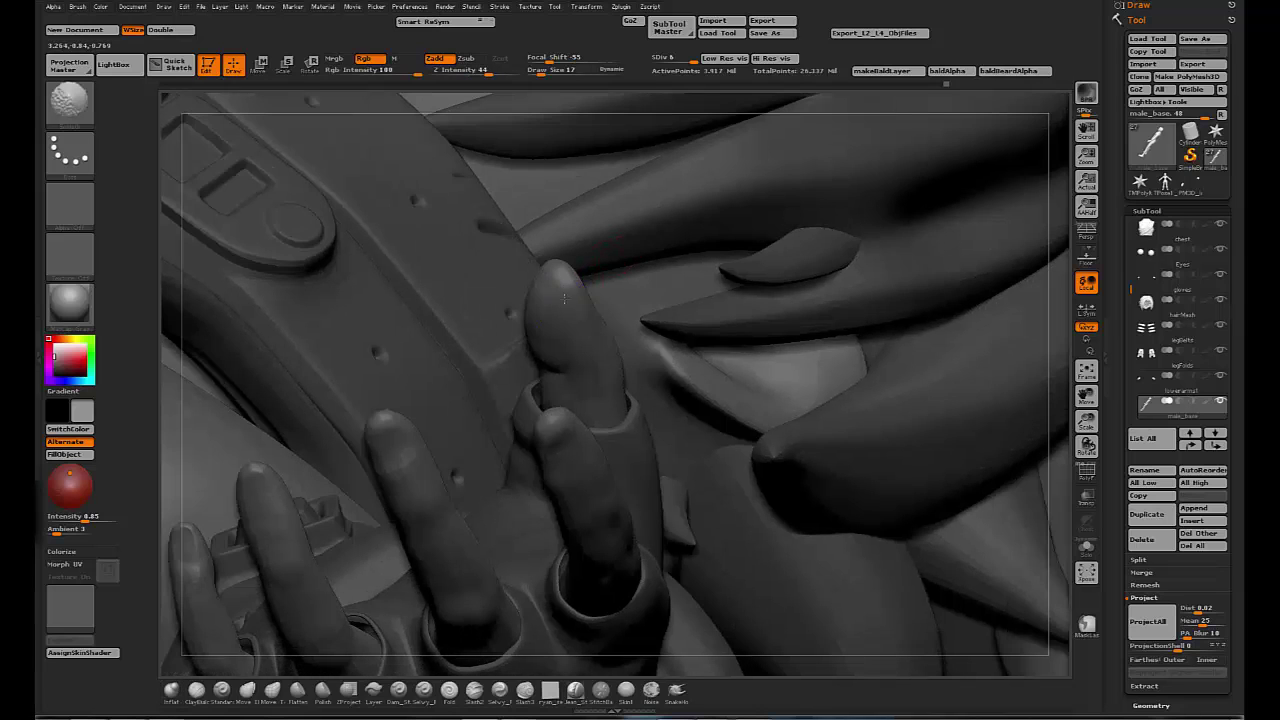
pyautogui.press('f')
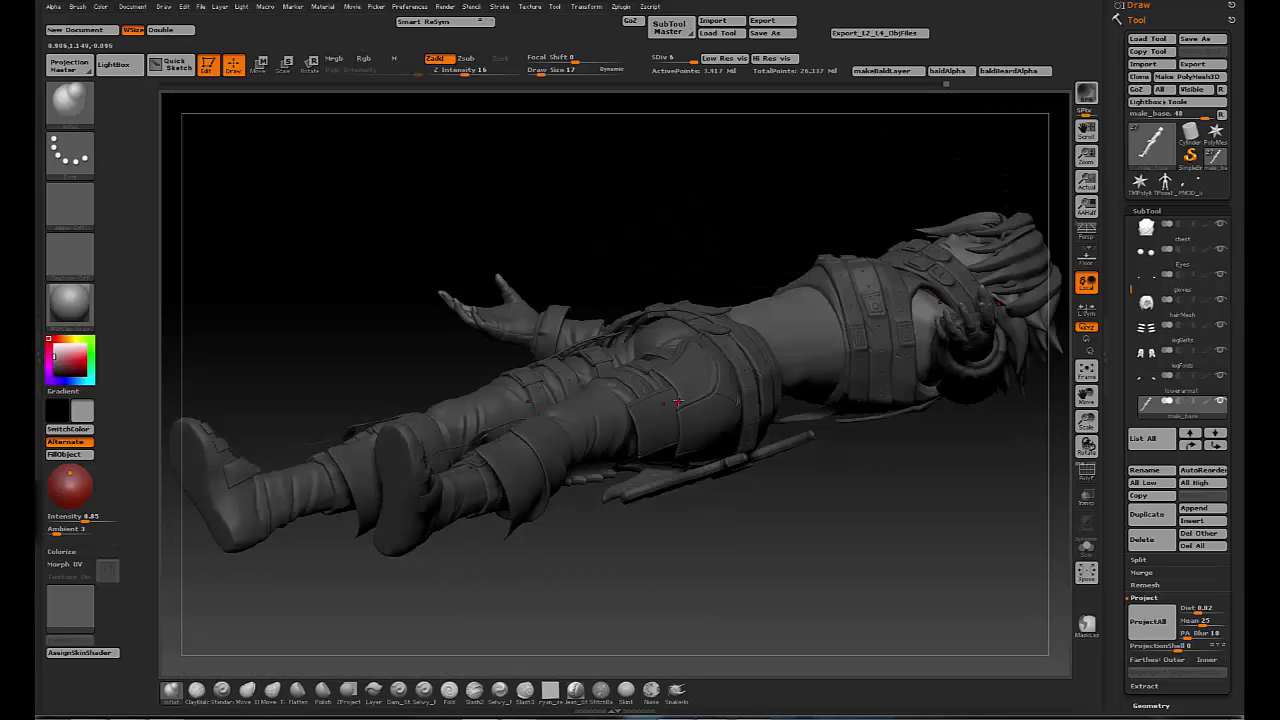
pyautogui.moveTo(829, 563)
pyautogui.mouseDown()
pyautogui.moveTo(871, 480)
pyautogui.moveTo(860, 353)
pyautogui.mouseUp()
pyautogui.press('f')
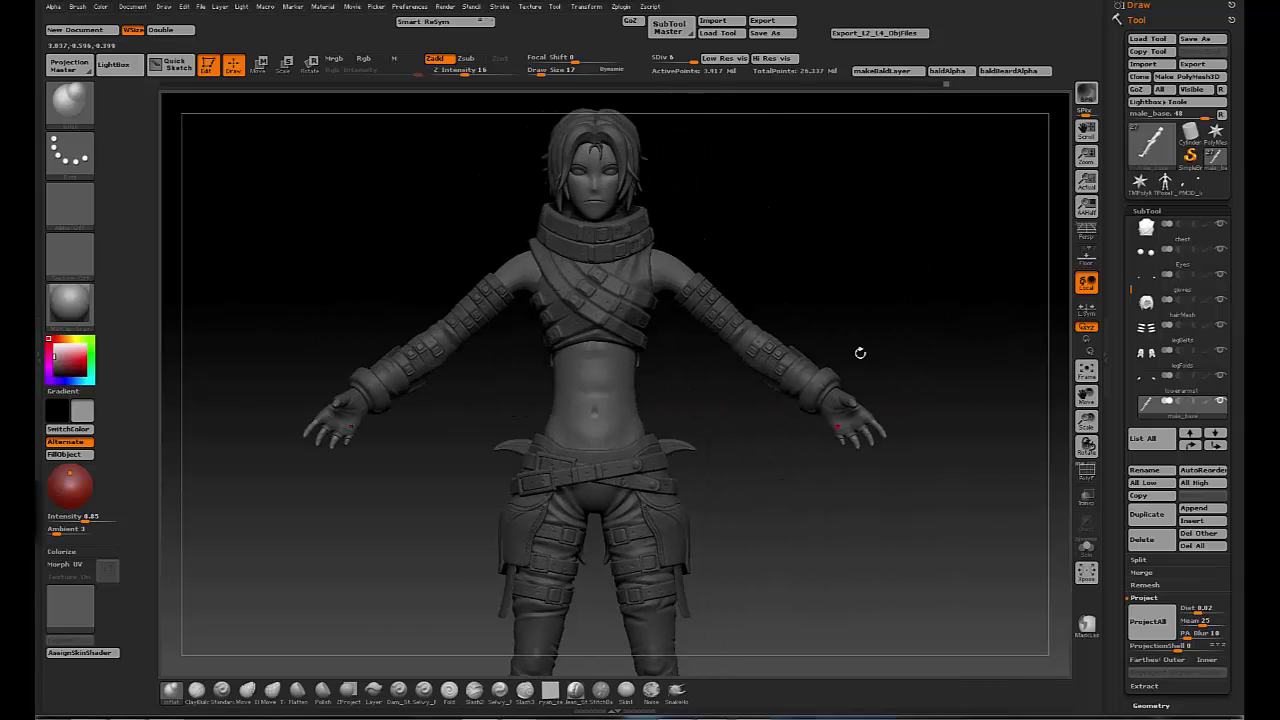
pyautogui.moveTo(891, 309)
pyautogui.keyDown('alt'); pyautogui.mouseDown()
pyautogui.moveTo(915, 330)
pyautogui.moveTo(803, 269)
pyautogui.mouseUp(); pyautogui.keyUp('alt')
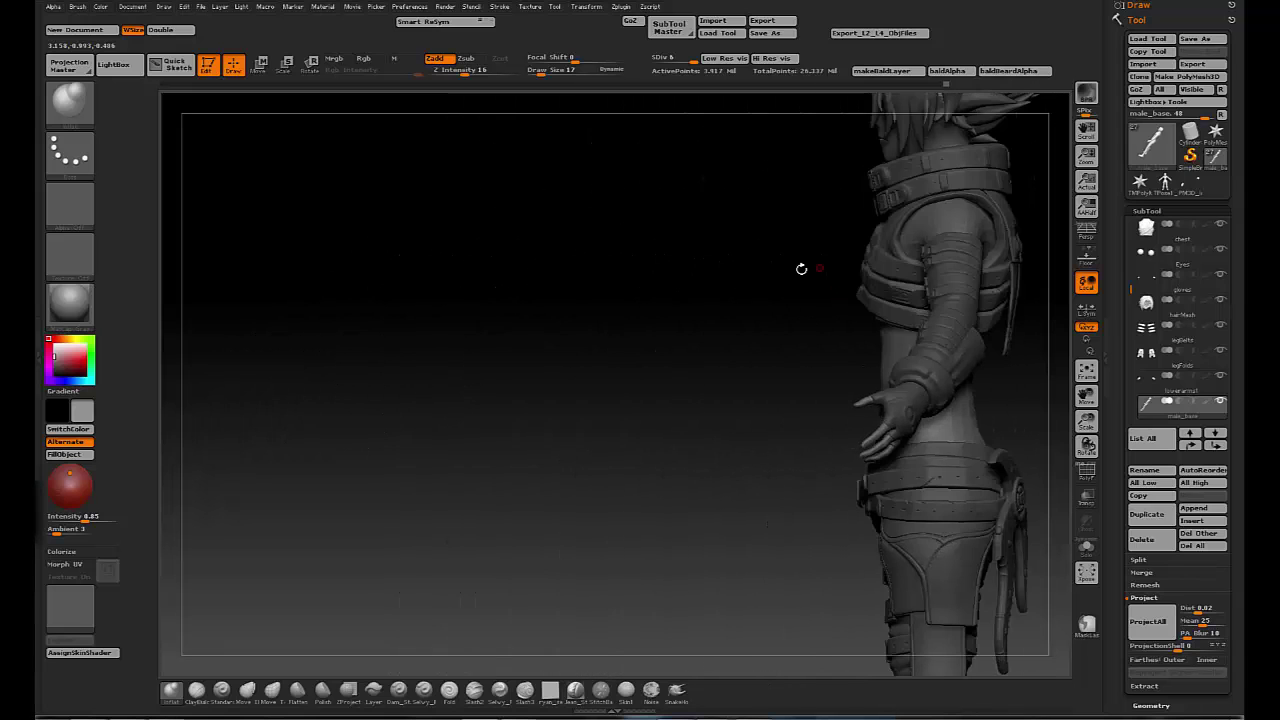
pyautogui.moveTo(679, 383); pyautogui.dragTo(717, 383)
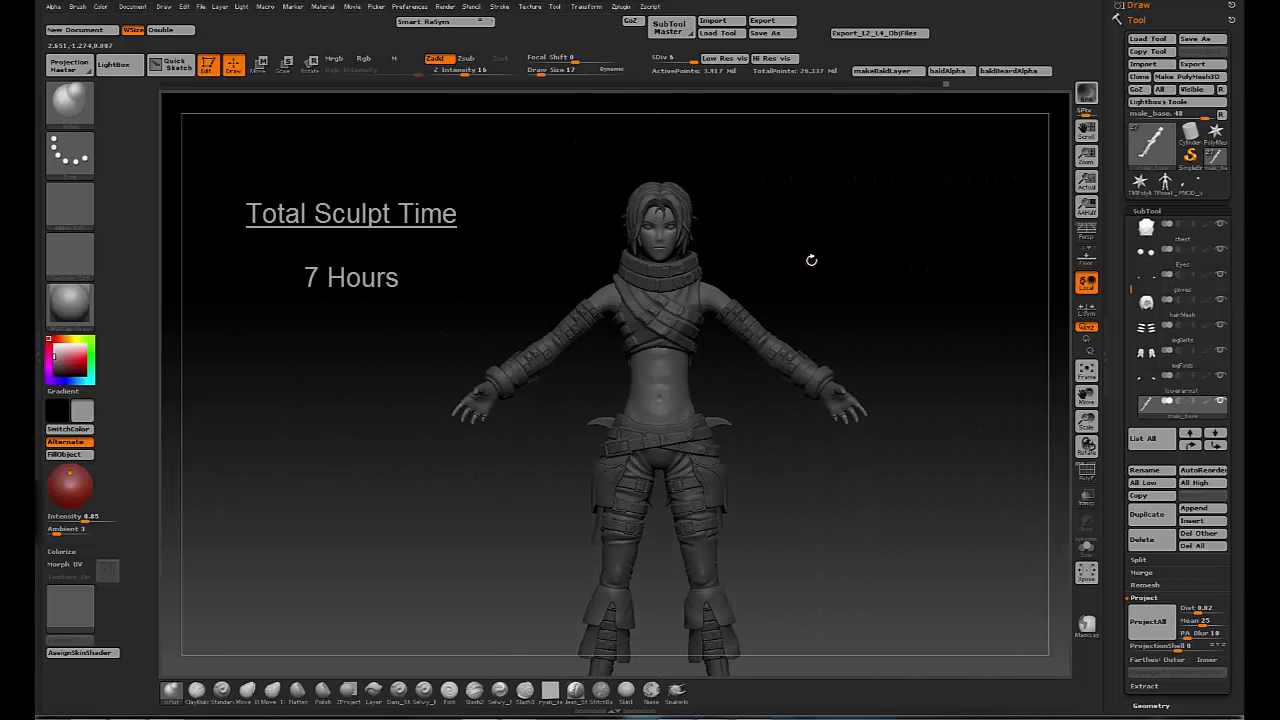